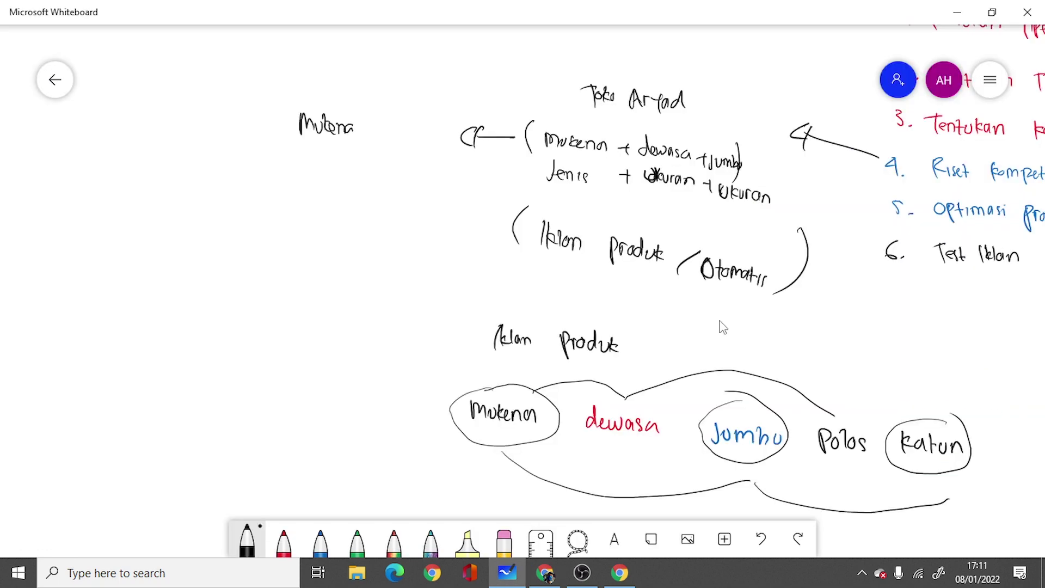
Step: Handwrite more black pen notes beside and below the word "Mukena" on the whiteboard
{"action": "left_click_drag", "start_coordinate": [369, 123], "coordinate": [377, 123]}
{"action": "mouse_move", "coordinate": [382, 122]}
{"action": "left_mouse_down"}
{"action": "mouse_move", "coordinate": [381, 135]}
{"action": "mouse_move", "coordinate": [402, 135]}
{"action": "left_mouse_up"}
{"action": "left_click_drag", "start_coordinate": [418, 125], "coordinate": [420, 134]}
{"action": "left_click_drag", "start_coordinate": [424, 126], "coordinate": [436, 133]}
{"action": "left_click_drag", "start_coordinate": [314, 156], "coordinate": [314, 175]}
{"action": "mouse_move", "coordinate": [313, 153]}
{"action": "left_mouse_down"}
{"action": "mouse_move", "coordinate": [315, 174]}
{"action": "mouse_move", "coordinate": [348, 173]}
{"action": "left_mouse_up"}
{"action": "mouse_move", "coordinate": [356, 166]}
{"action": "left_mouse_down"}
{"action": "mouse_move", "coordinate": [353, 175]}
{"action": "mouse_move", "coordinate": [367, 171]}
{"action": "left_mouse_up"}
{"action": "left_click_drag", "start_coordinate": [372, 163], "coordinate": [387, 171]}
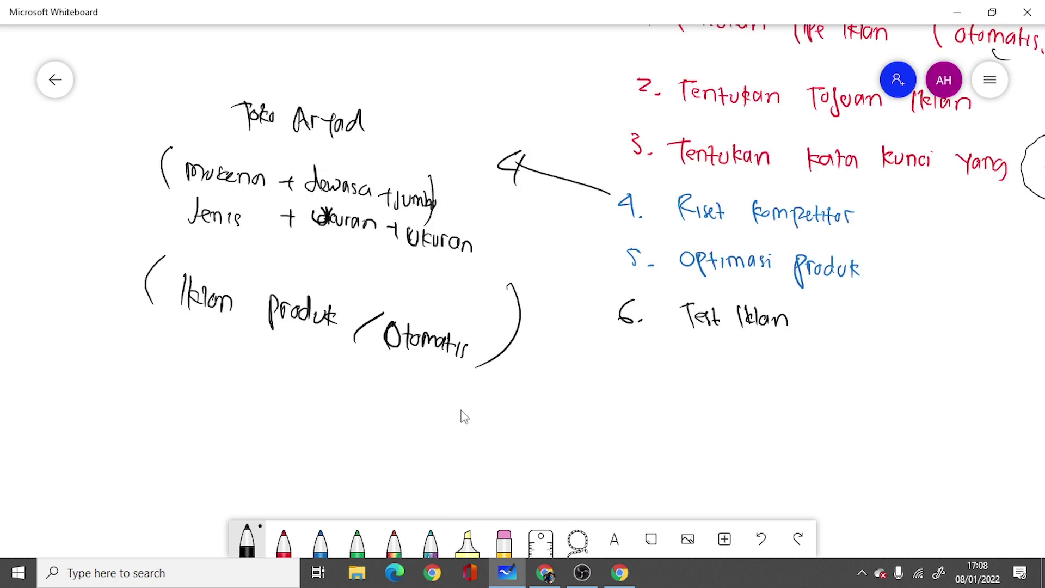
Step: Handwrite "Iklan Produk" in black in the blank area under the bracketed "Iklan produk / Otomatis" note
{"action": "left_click_drag", "start_coordinate": [488, 414], "coordinate": [568, 208]}
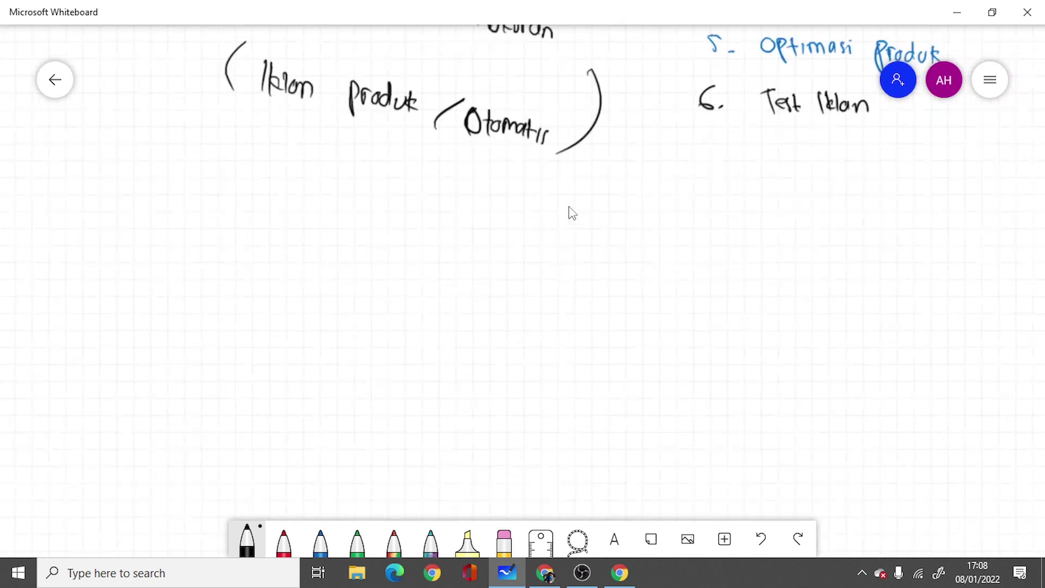
{"action": "mouse_move", "coordinate": [210, 192]}
{"action": "left_mouse_down"}
{"action": "mouse_move", "coordinate": [202, 224]}
{"action": "mouse_move", "coordinate": [210, 220]}
{"action": "left_mouse_up"}
{"action": "mouse_move", "coordinate": [225, 199]}
{"action": "left_mouse_down"}
{"action": "mouse_move", "coordinate": [225, 218]}
{"action": "mouse_move", "coordinate": [249, 218]}
{"action": "left_mouse_up"}
{"action": "mouse_move", "coordinate": [285, 205]}
{"action": "left_mouse_down"}
{"action": "mouse_move", "coordinate": [297, 236]}
{"action": "mouse_move", "coordinate": [297, 220]}
{"action": "left_mouse_up"}
{"action": "mouse_move", "coordinate": [300, 220]}
{"action": "left_mouse_down"}
{"action": "mouse_move", "coordinate": [308, 211]}
{"action": "mouse_move", "coordinate": [350, 224]}
{"action": "left_mouse_up"}
{"action": "left_click_drag", "start_coordinate": [351, 207], "coordinate": [359, 223]}
Step: Switch to Chrome, search Tokopedia for "mukena dewasa syahbani" and look through the listed products
{"action": "key", "text": "alt+Tab"}
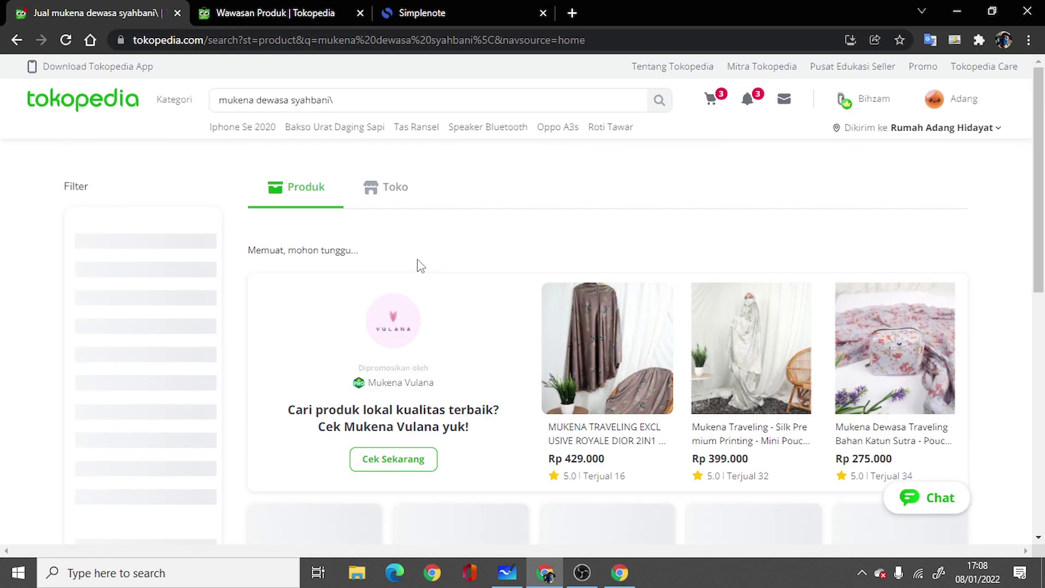
{"action": "key", "text": "Return"}
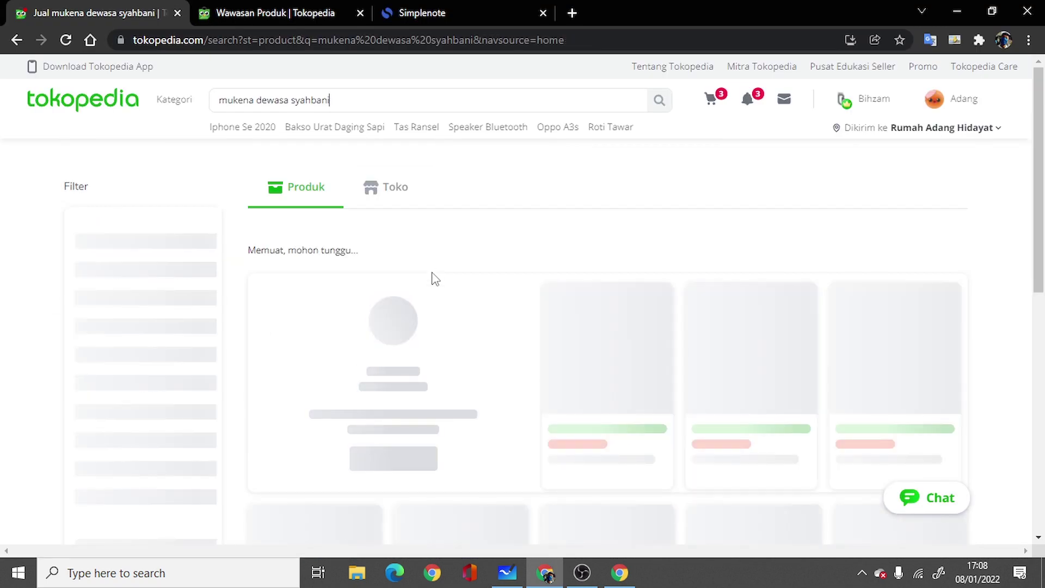
{"action": "scroll", "coordinate": [553, 193], "scroll_direction": "down", "scroll_amount": 3}
{"action": "scroll", "coordinate": [446, 265], "scroll_direction": "down", "scroll_amount": 5}
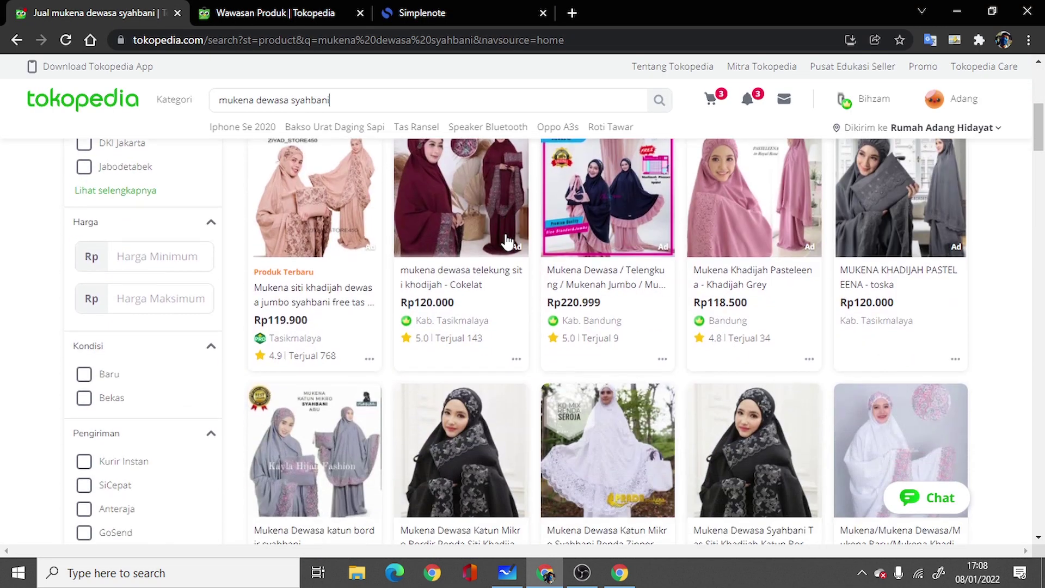
{"action": "scroll", "coordinate": [446, 265], "scroll_direction": "down", "scroll_amount": 1}
{"action": "scroll", "coordinate": [445, 265], "scroll_direction": "down", "scroll_amount": 4}
{"action": "scroll", "coordinate": [445, 265], "scroll_direction": "up", "scroll_amount": 1}
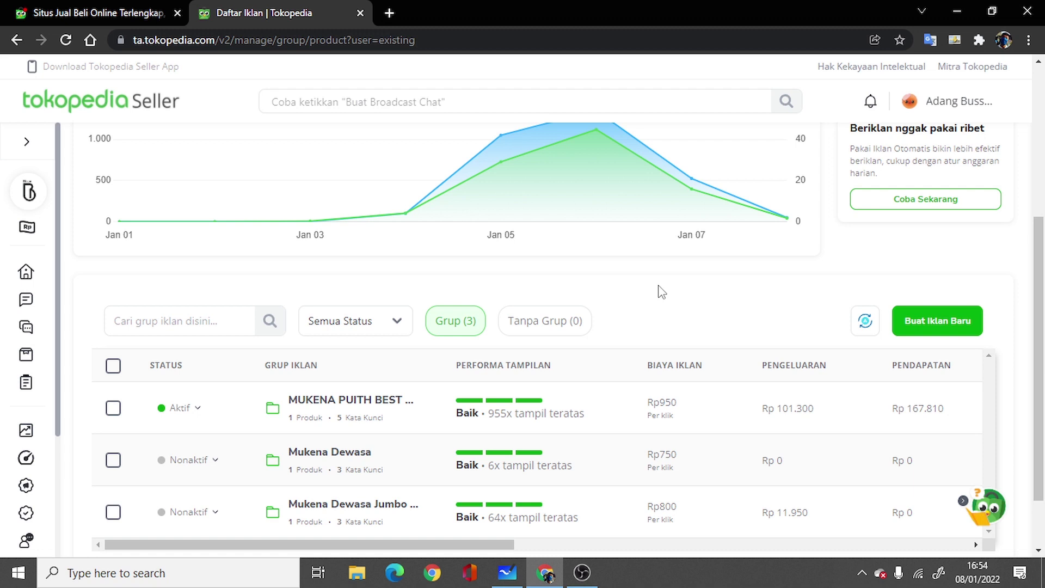
Step: Switch to Microsoft Whiteboard and mark Otomatis, Manual and Toko in point 1 with short black strokes underneath
{"action": "left_click", "coordinate": [507, 572]}
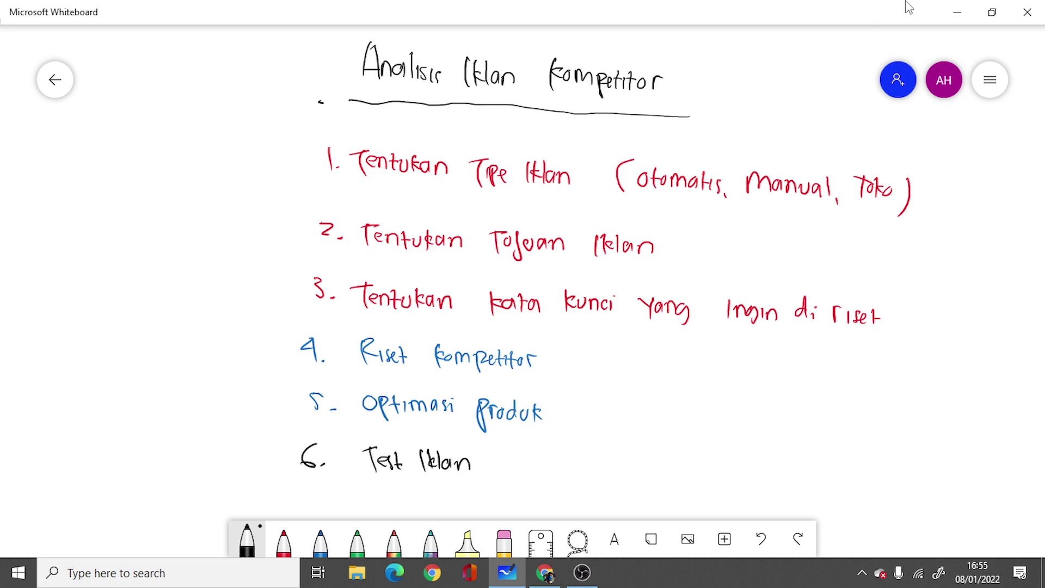
{"action": "left_click", "coordinate": [955, 13]}
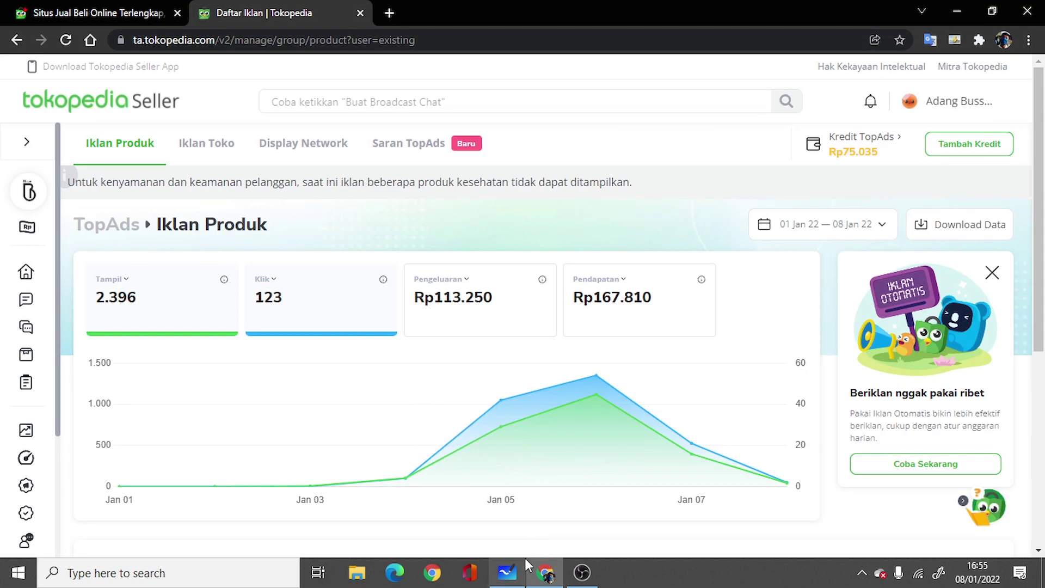
{"action": "left_click", "coordinate": [508, 571]}
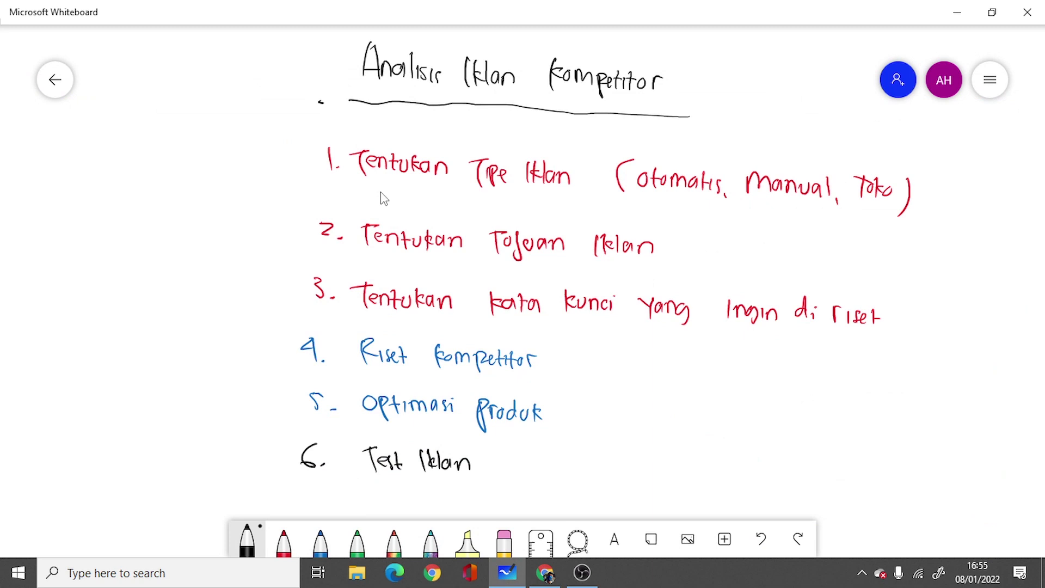
{"action": "left_click_drag", "start_coordinate": [675, 195], "coordinate": [692, 202]}
{"action": "left_click_drag", "start_coordinate": [781, 205], "coordinate": [802, 216]}
{"action": "left_click_drag", "start_coordinate": [865, 215], "coordinate": [875, 223]}
Step: Switch to Chrome and open the Wawasan Produk statistics in Tokopedia Seller to view the product list
{"action": "left_click", "coordinate": [545, 573]}
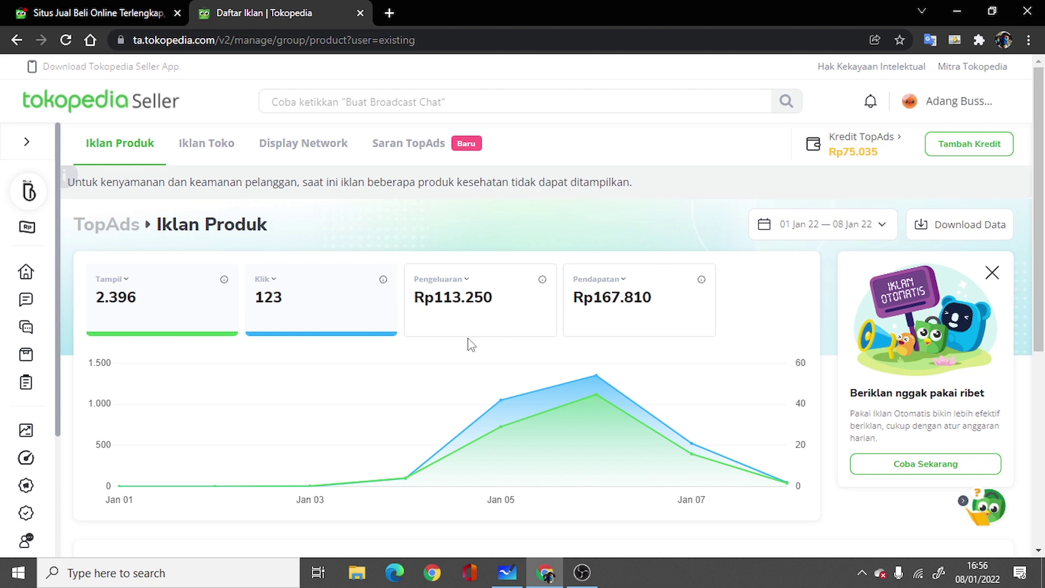
{"action": "scroll", "coordinate": [26, 381], "scroll_direction": "down", "scroll_amount": 3}
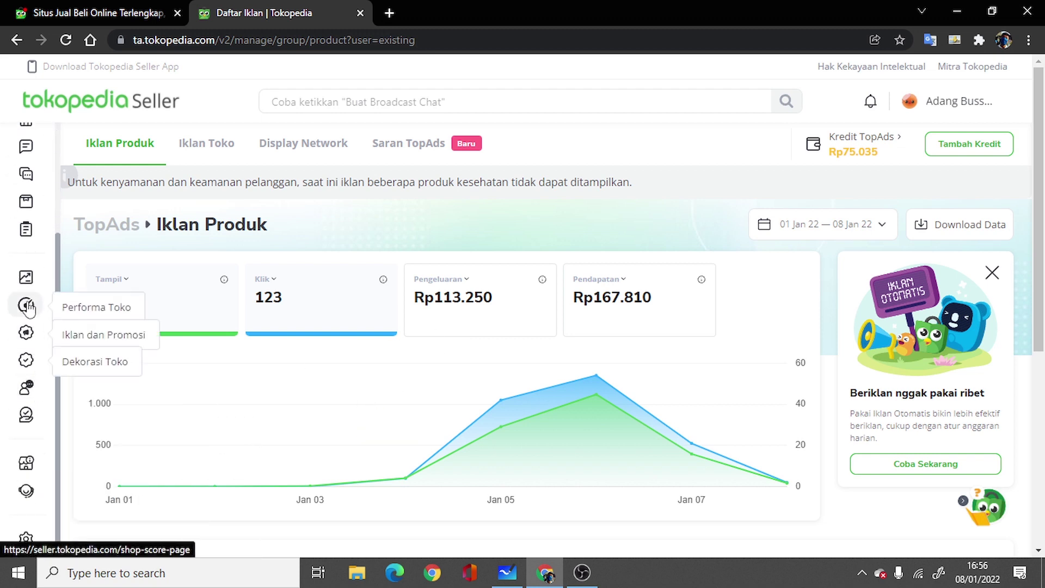
{"action": "mouse_move", "coordinate": [27, 277]}
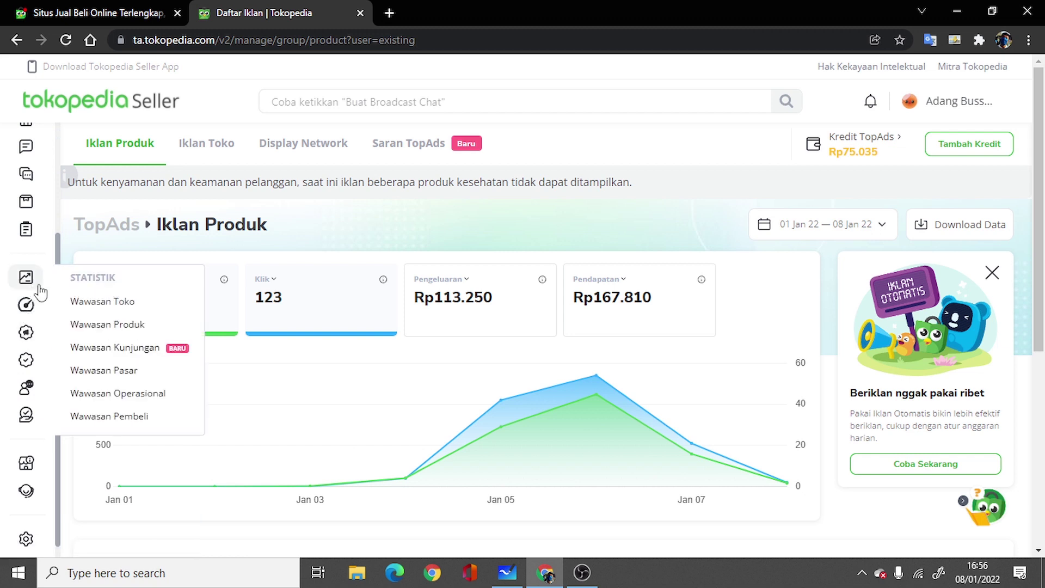
{"action": "left_click", "coordinate": [107, 326]}
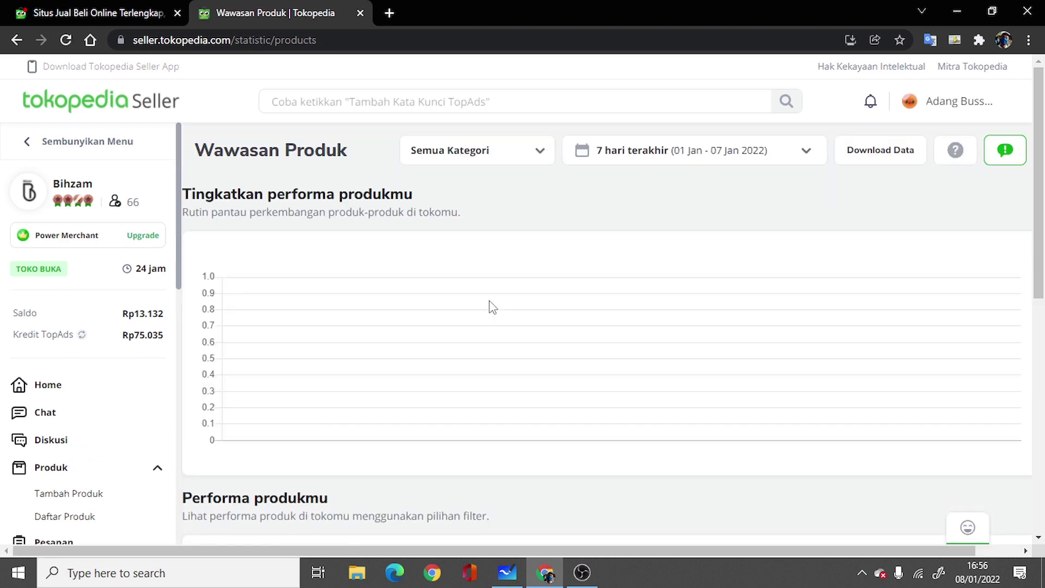
{"action": "scroll", "coordinate": [484, 335], "scroll_direction": "down", "scroll_amount": 4}
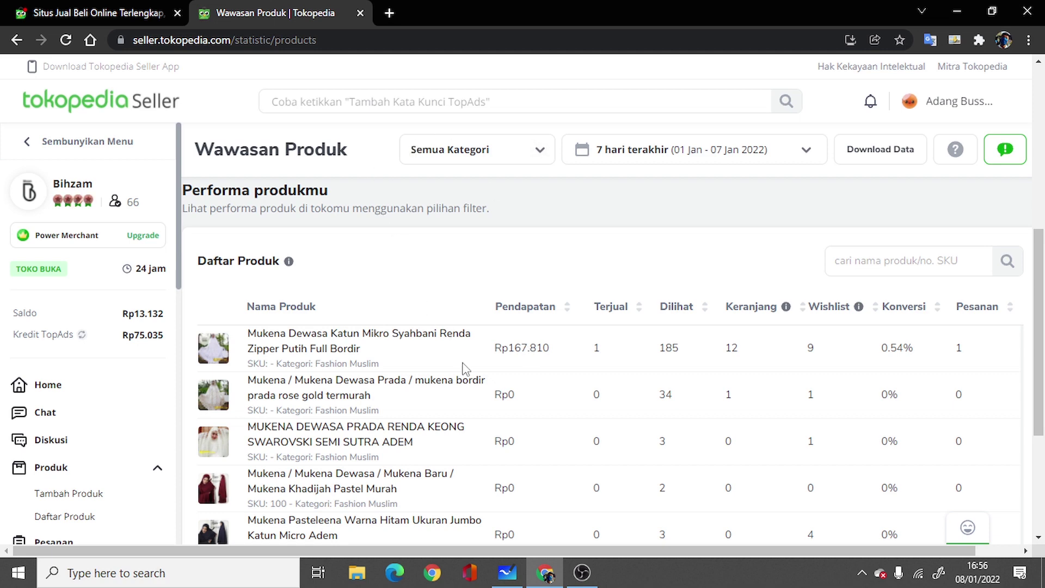
Step: Check the whiteboard's ad analysis steps, and return to Chrome to review the product sales graph and per-product performance figures
{"action": "left_click", "coordinate": [507, 572]}
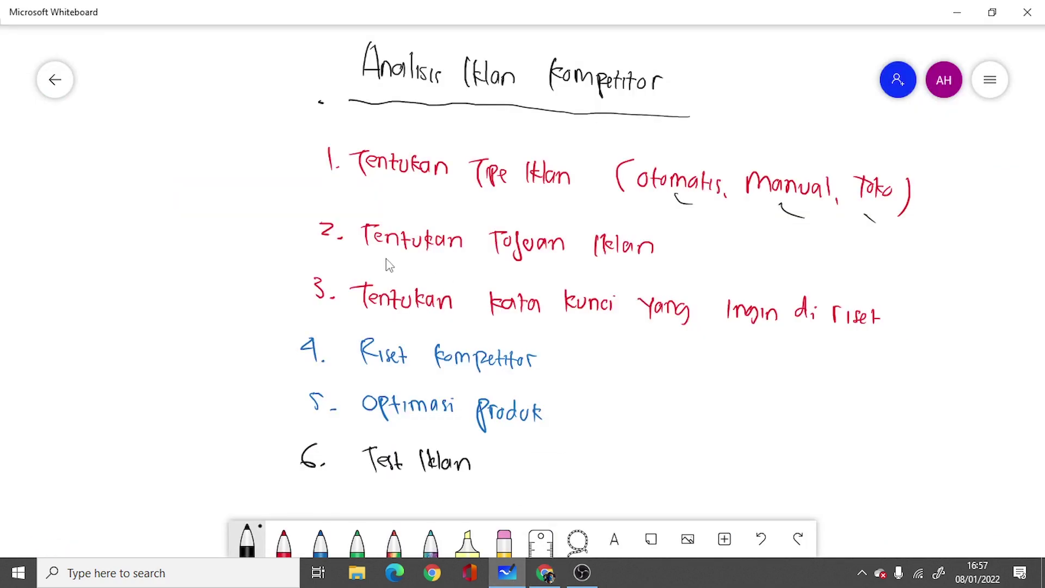
{"action": "left_click", "coordinate": [545, 573]}
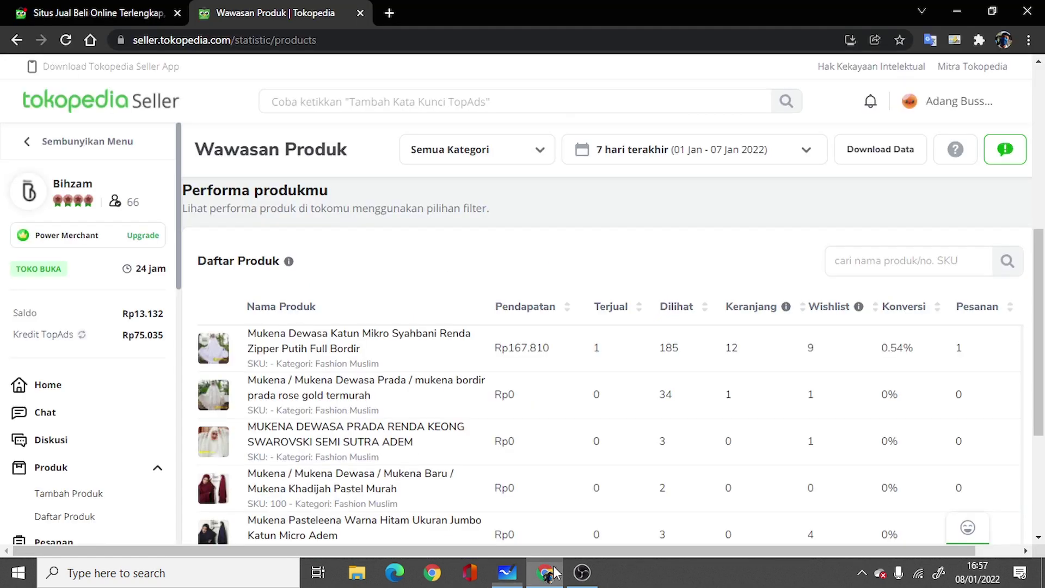
{"action": "scroll", "coordinate": [416, 324], "scroll_direction": "up", "scroll_amount": 2}
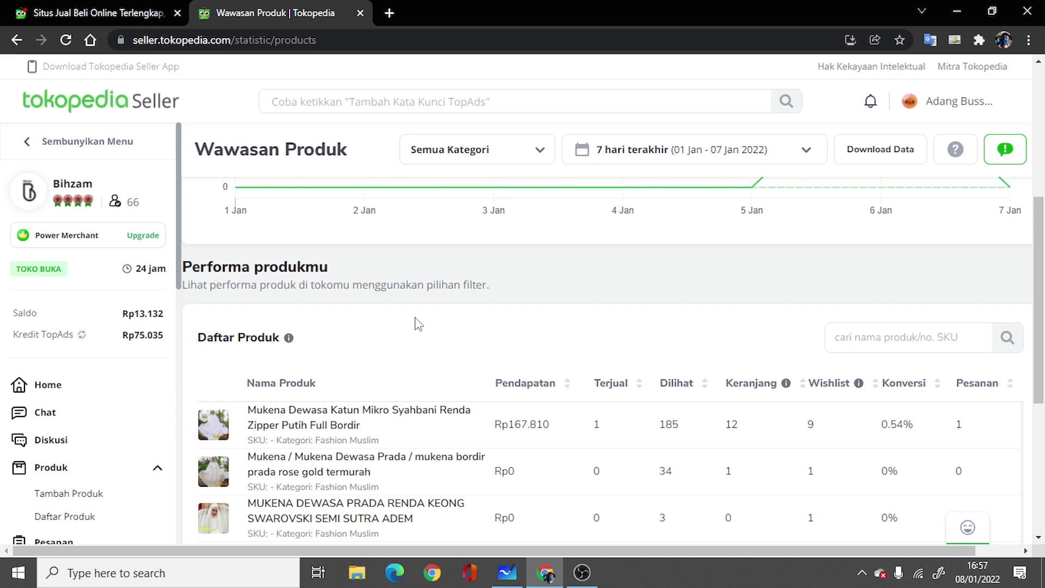
{"action": "scroll", "coordinate": [502, 319], "scroll_direction": "down", "scroll_amount": 3}
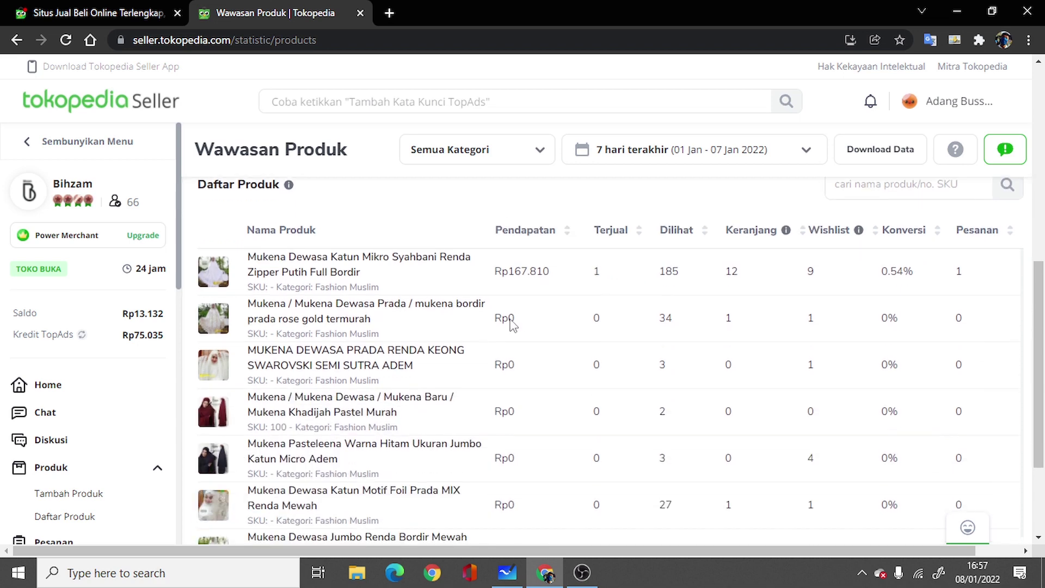
{"action": "scroll", "coordinate": [511, 325], "scroll_direction": "up", "scroll_amount": 3}
{"action": "scroll", "coordinate": [512, 325], "scroll_direction": "up", "scroll_amount": 3}
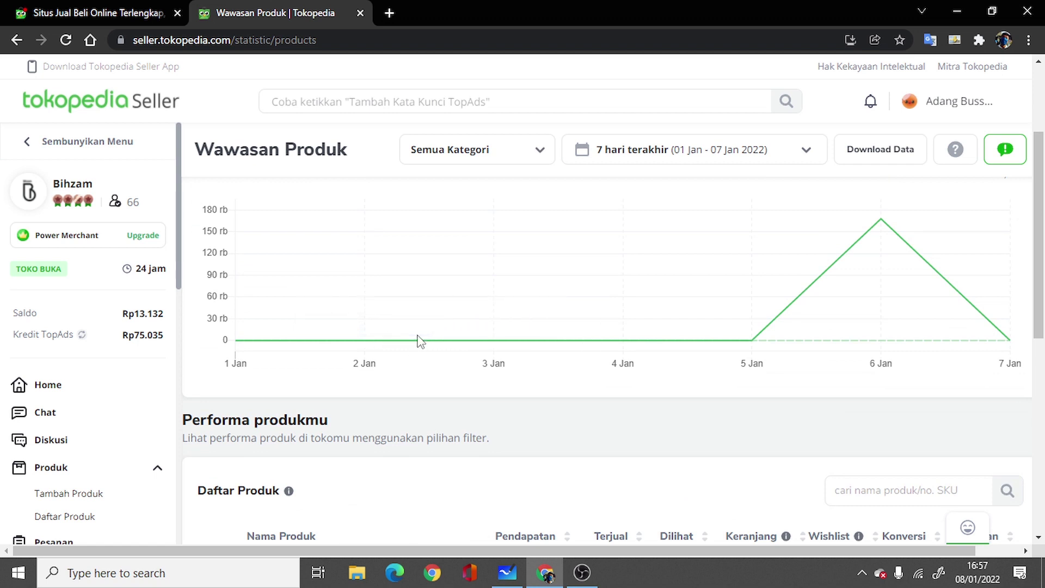
{"action": "scroll", "coordinate": [731, 364], "scroll_direction": "down", "scroll_amount": 4}
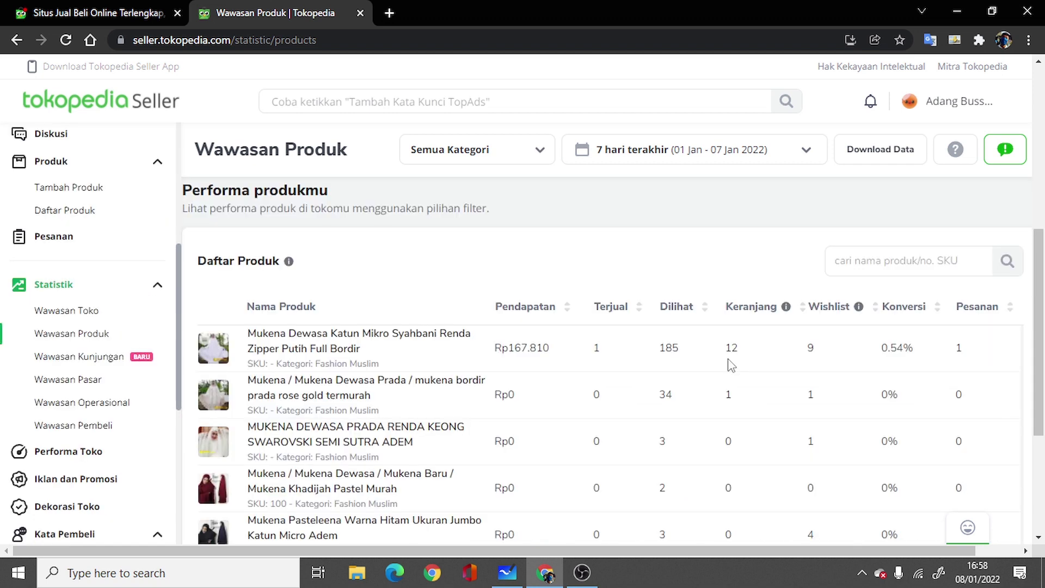
Step: Switch to Microsoft Whiteboard and circle "ingin di riset" in point 3 in black
{"action": "left_click", "coordinate": [507, 572]}
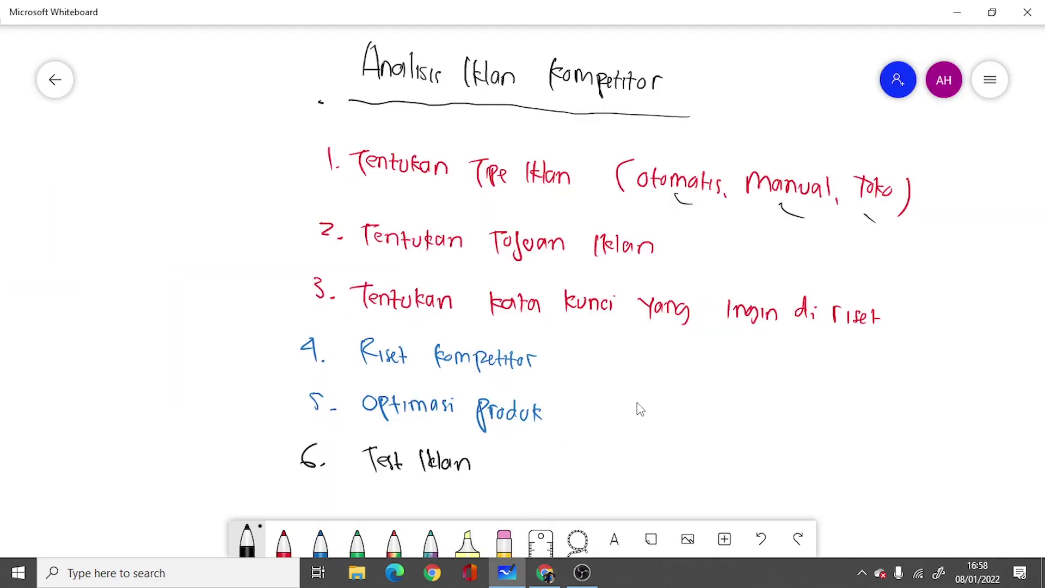
{"action": "mouse_move", "coordinate": [874, 292]}
{"action": "left_mouse_down"}
{"action": "mouse_move", "coordinate": [741, 272]}
{"action": "mouse_move", "coordinate": [717, 341]}
{"action": "mouse_move", "coordinate": [893, 349]}
{"action": "mouse_move", "coordinate": [844, 287]}
{"action": "mouse_move", "coordinate": [725, 278]}
{"action": "left_mouse_up"}
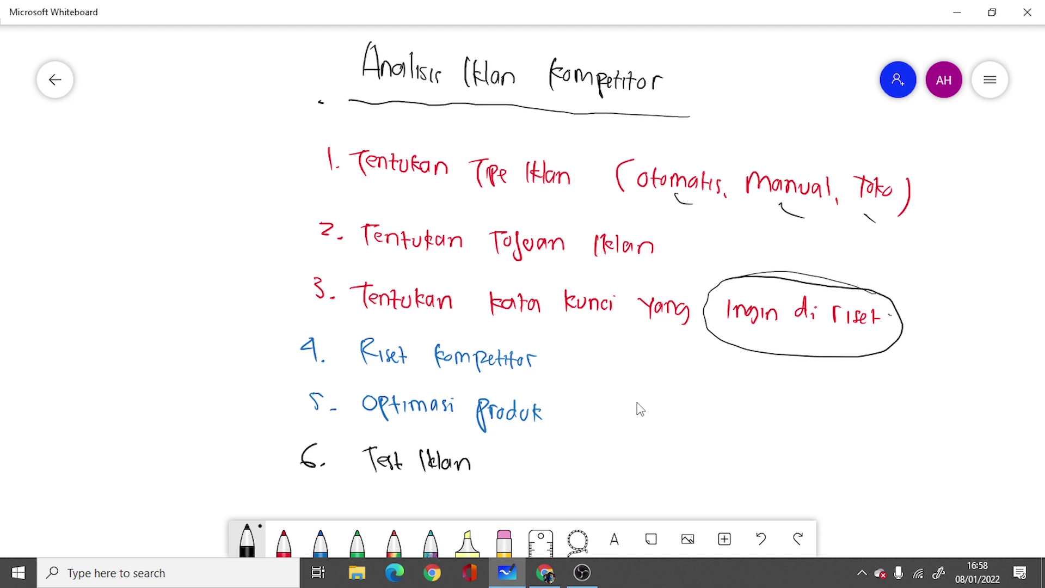
Step: Switch to Chrome, search the Tokopedia marketplace for "mukena dewasa katun" and look through the listed products
{"action": "left_click", "coordinate": [541, 577]}
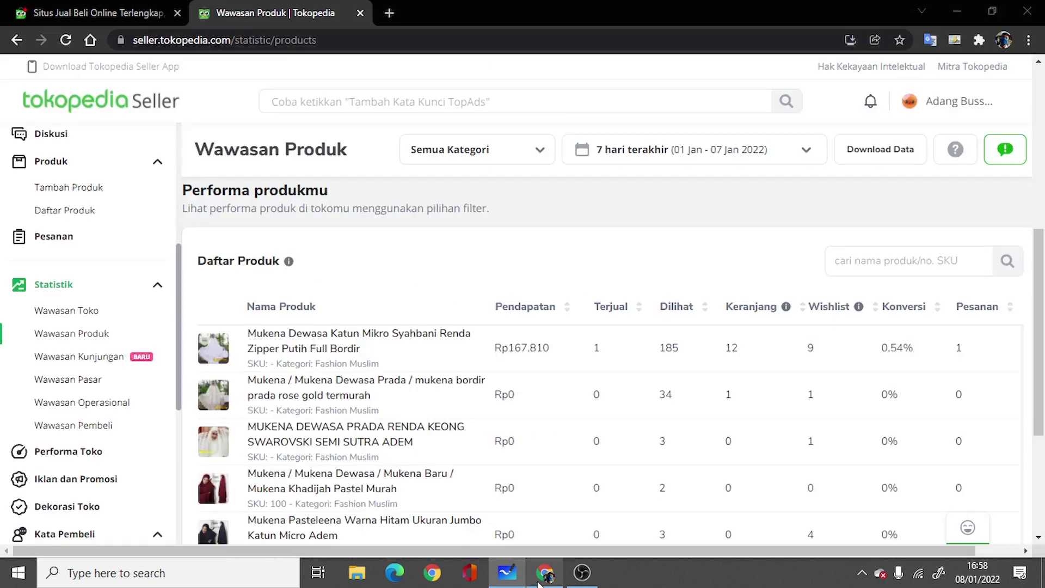
{"action": "left_click", "coordinate": [87, 21]}
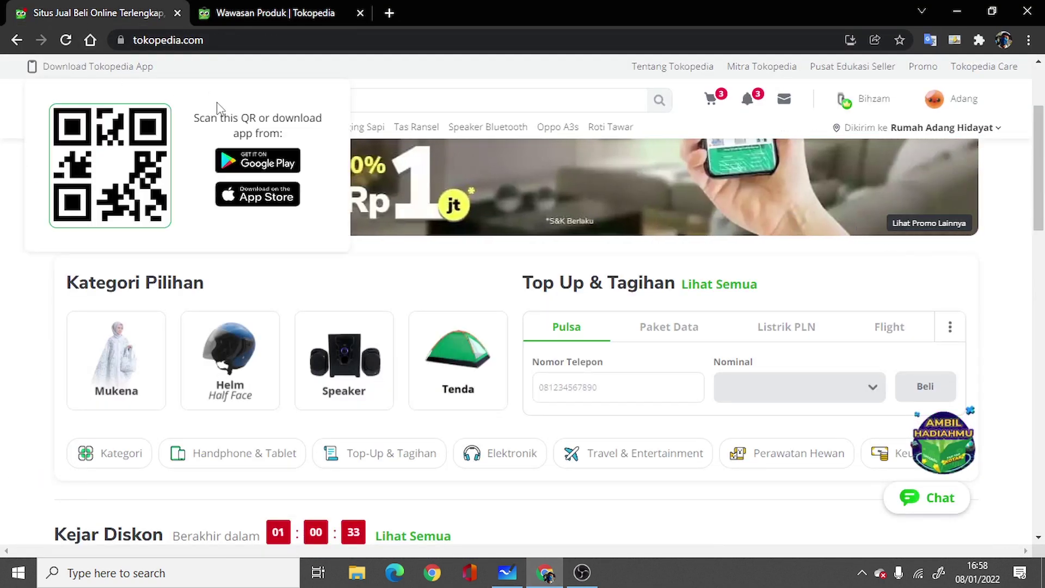
{"action": "left_click", "coordinate": [370, 101]}
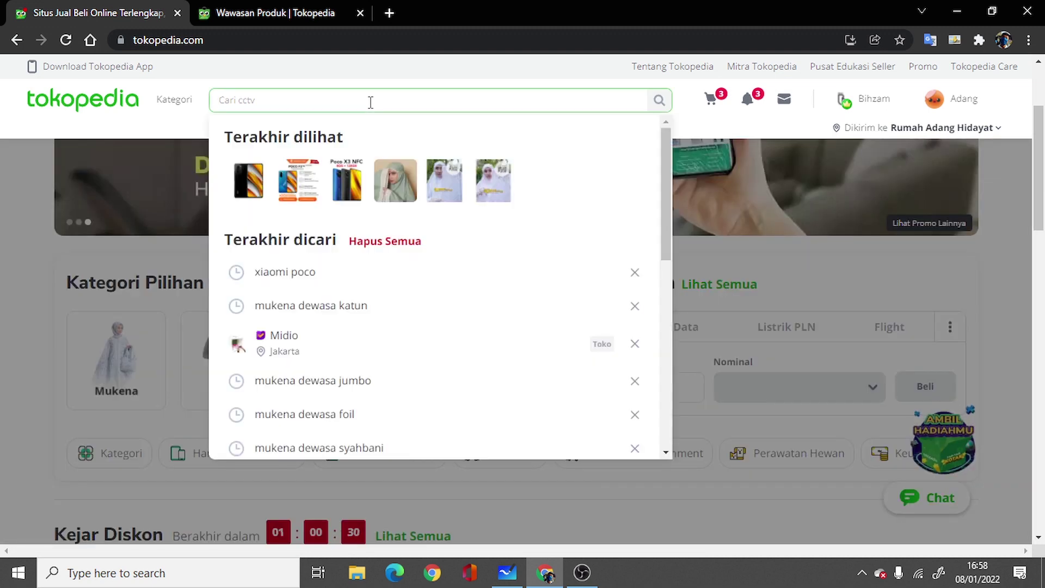
{"action": "type", "text": "k"}
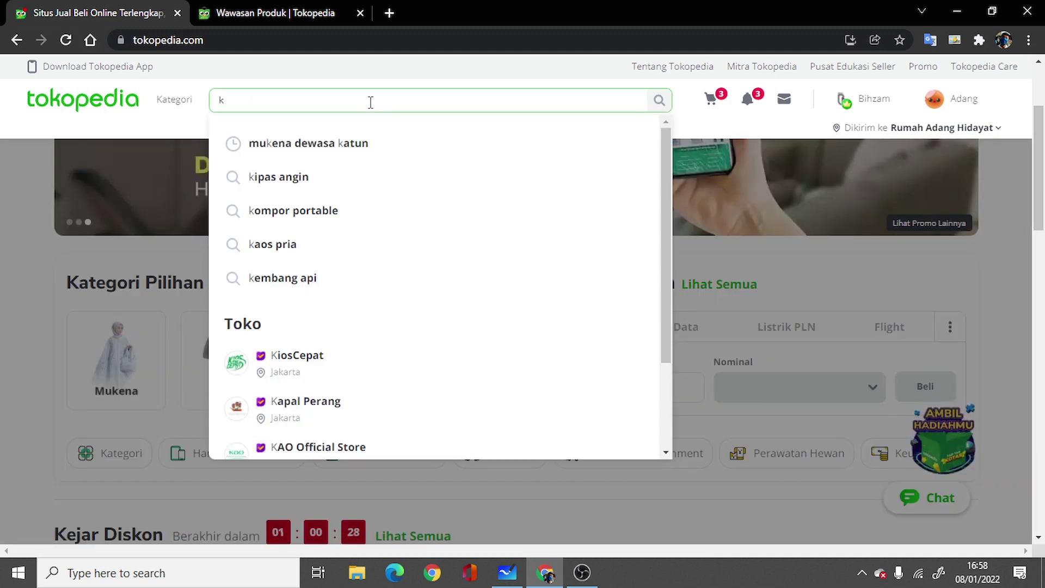
{"action": "key", "text": "BackSpace"}
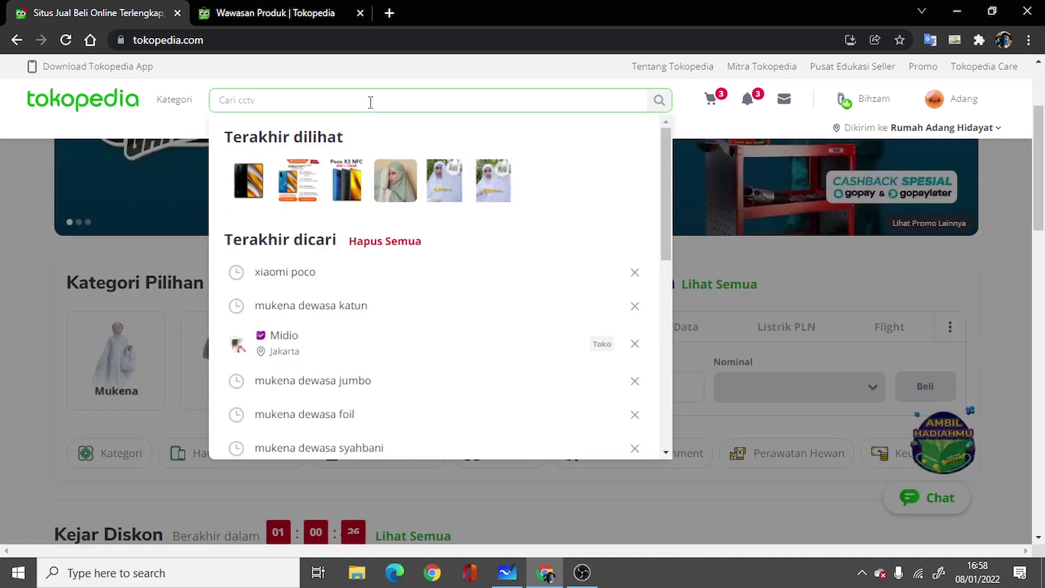
{"action": "type", "text": "mukena "}
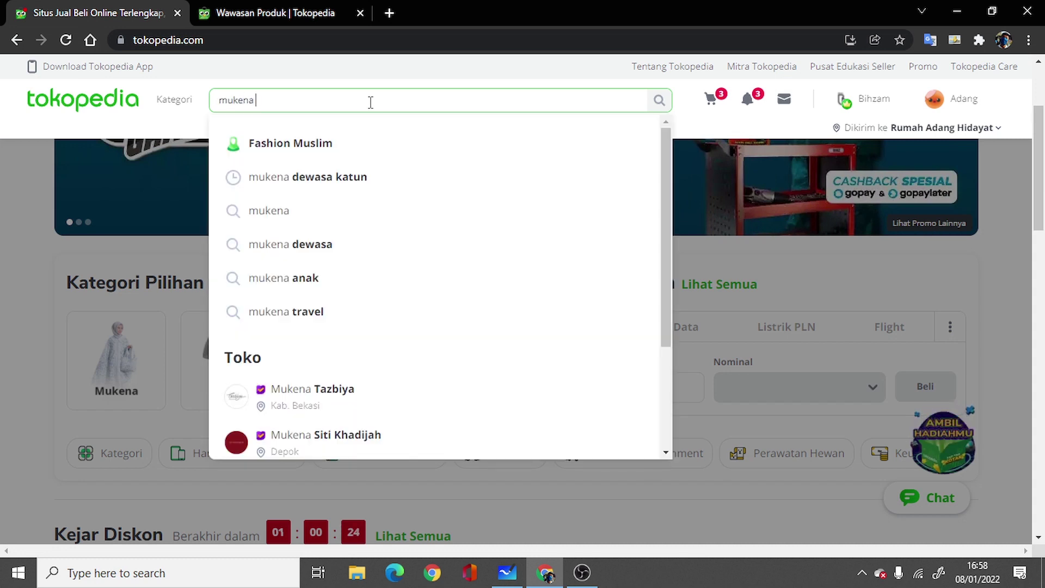
{"action": "type", "text": "dewasa "}
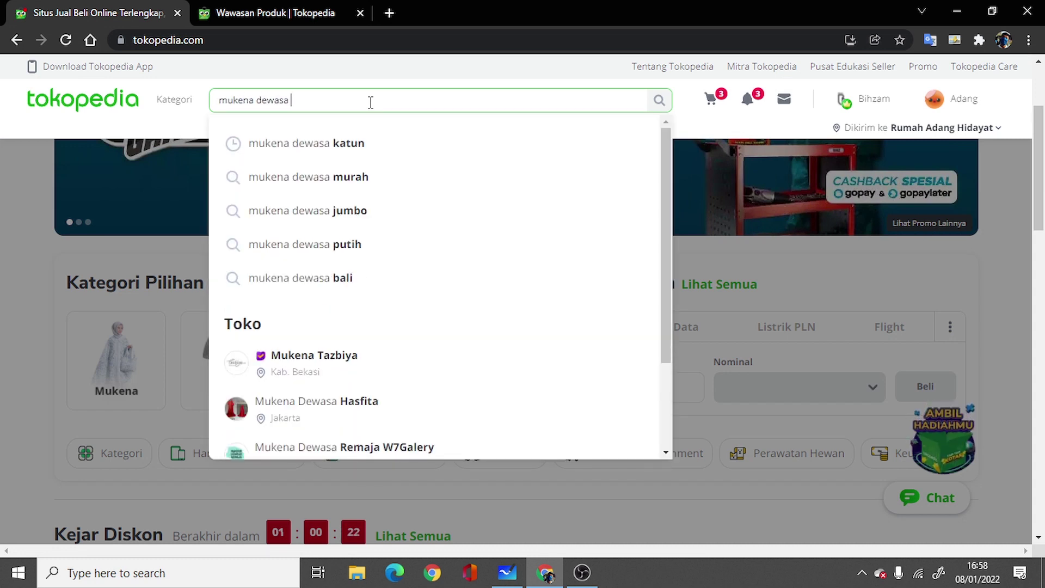
{"action": "type", "text": "katu"}
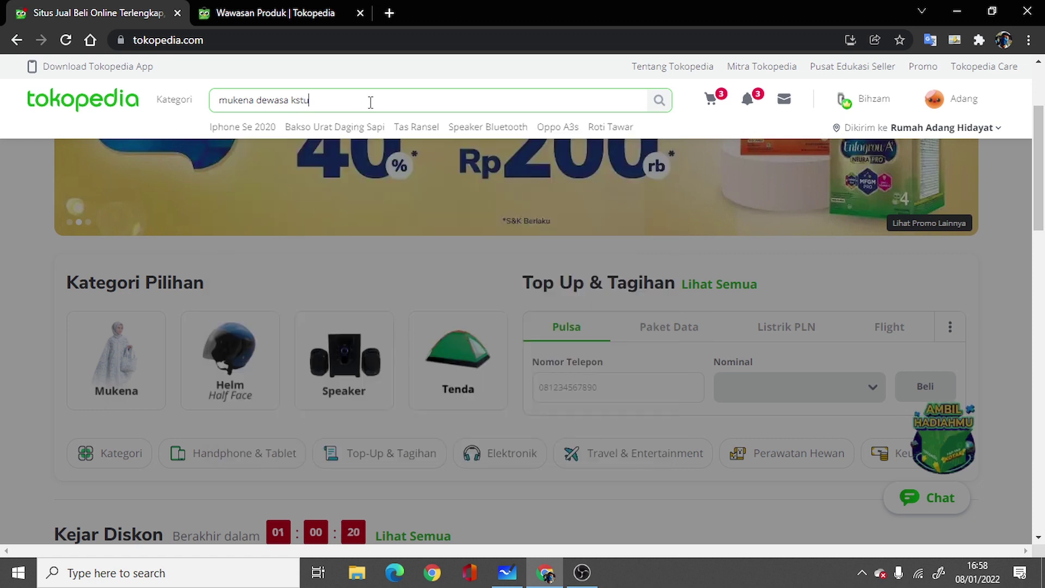
{"action": "key", "text": "BackSpace"}
{"action": "key", "text": "BackSpace"}
{"action": "key", "text": "BackSpace"}
{"action": "type", "text": "atun"}
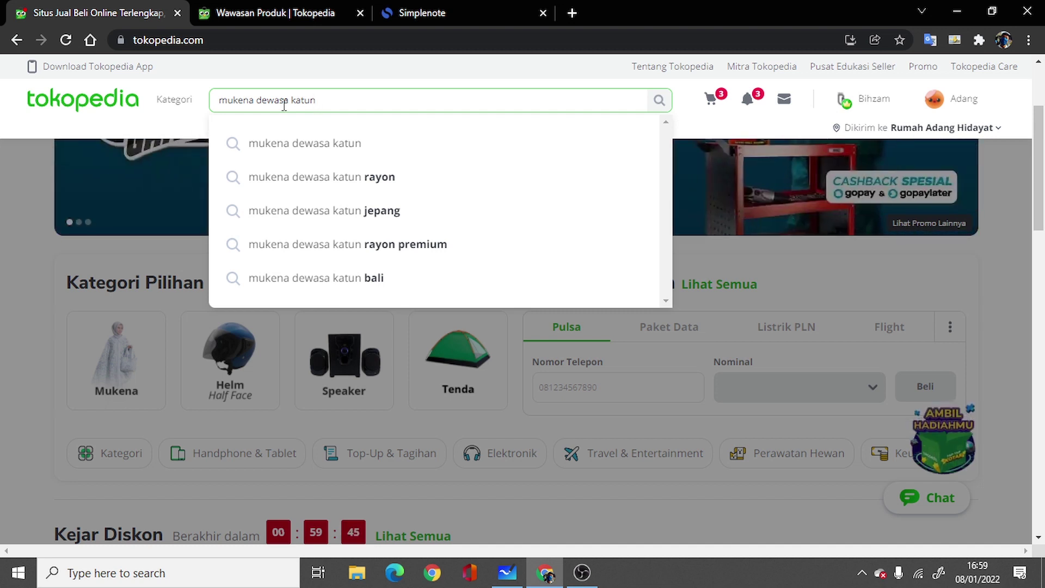
{"action": "key", "text": "Return"}
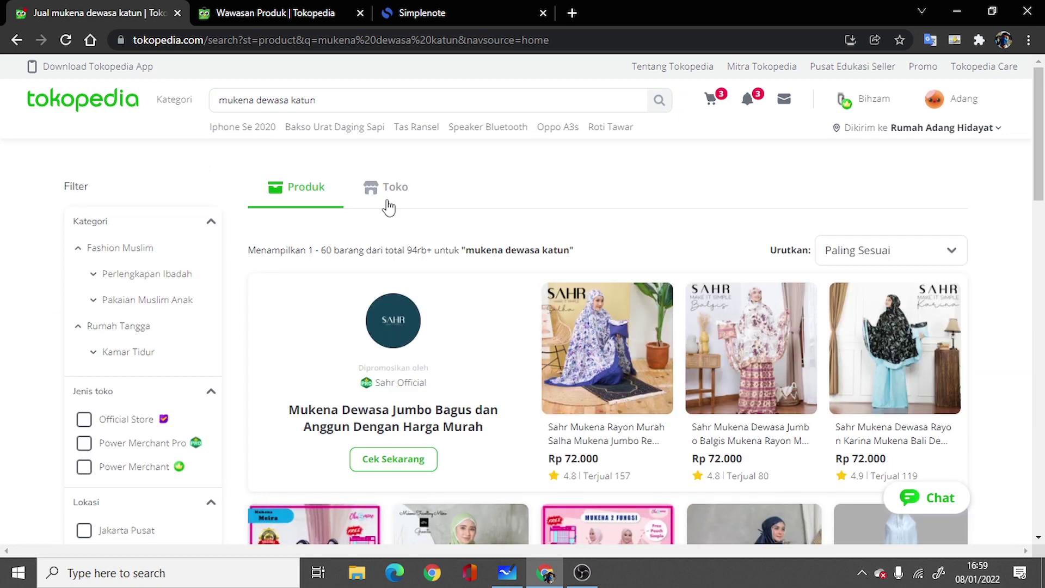
{"action": "scroll", "coordinate": [389, 207], "scroll_direction": "down", "scroll_amount": 10}
{"action": "scroll", "coordinate": [482, 315], "scroll_direction": "down", "scroll_amount": 6}
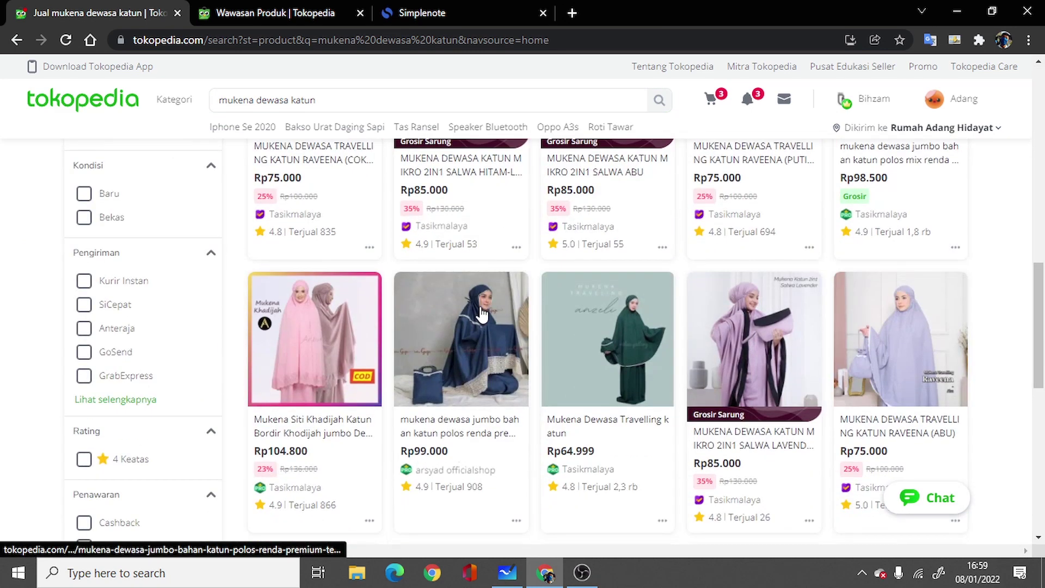
{"action": "scroll", "coordinate": [482, 314], "scroll_direction": "up", "scroll_amount": 7}
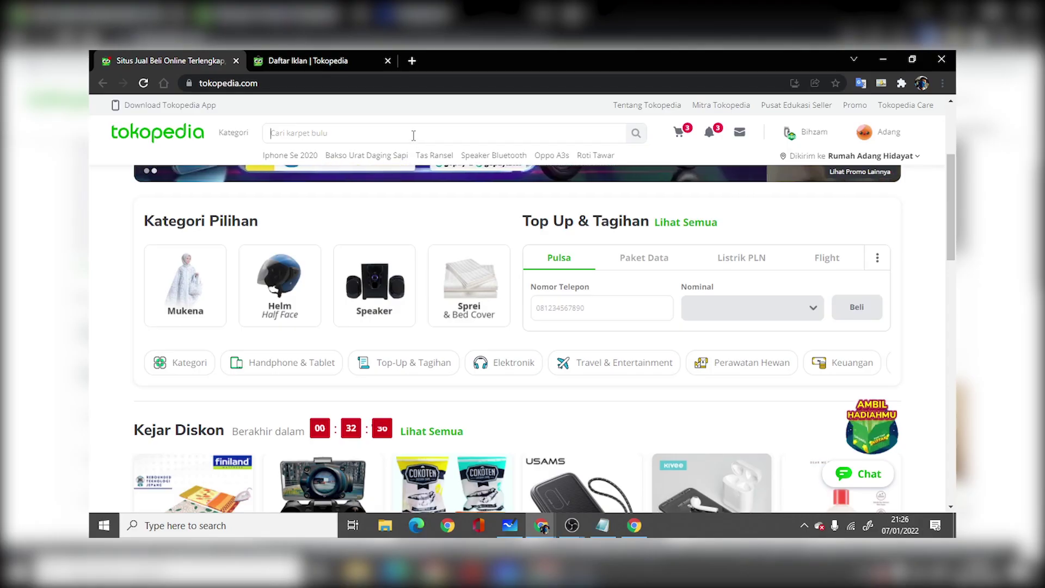
Step: Search from the Tokopedia home page for "mukena dewasa katun" and view the product results
{"action": "left_click", "coordinate": [414, 134]}
{"action": "type", "text": "mukena de"}
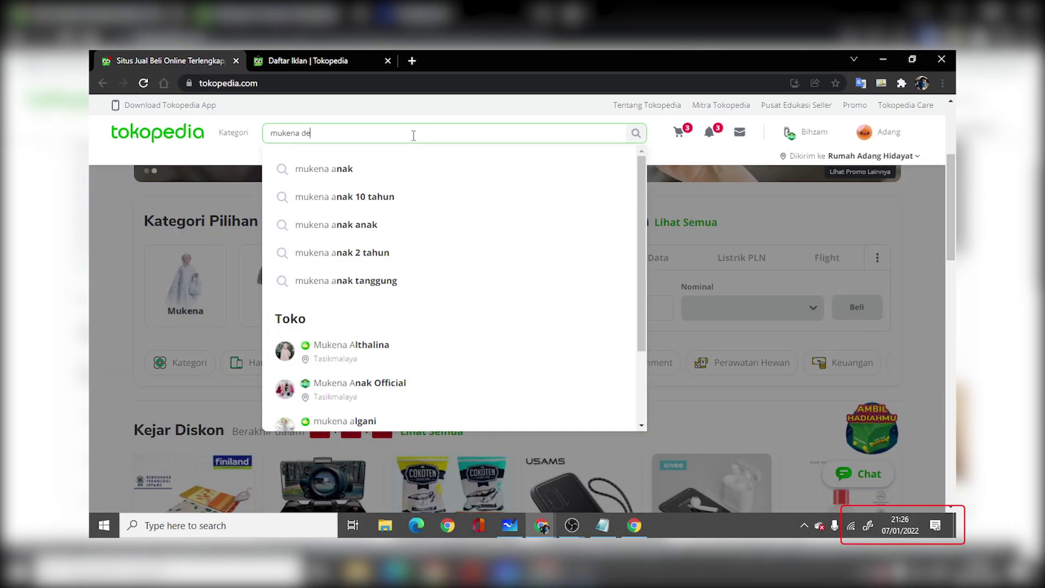
{"action": "type", "text": "wasa katun"}
{"action": "key", "text": "Return"}
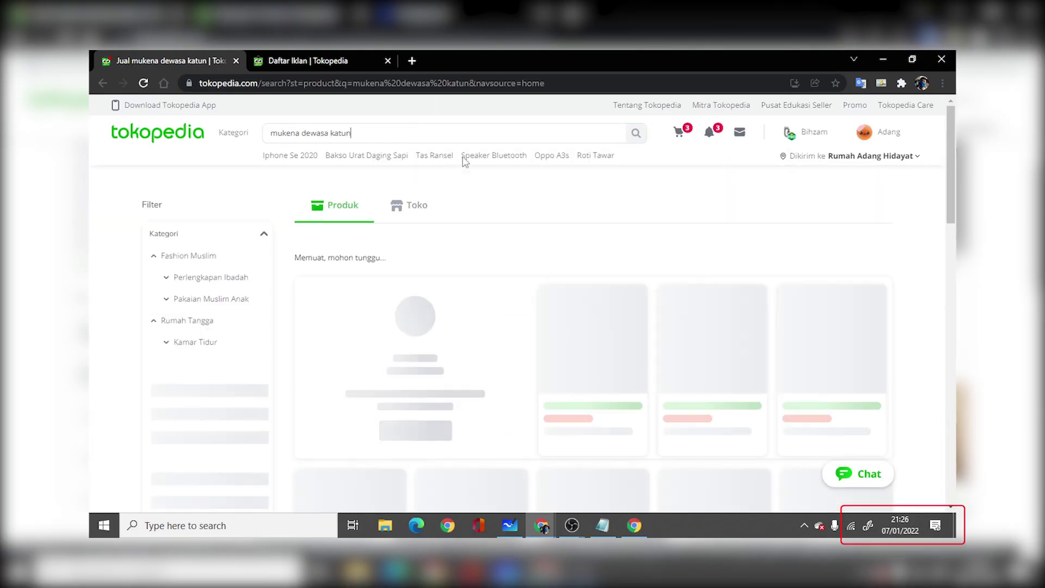
{"action": "scroll", "coordinate": [501, 280], "scroll_direction": "down", "scroll_amount": 5}
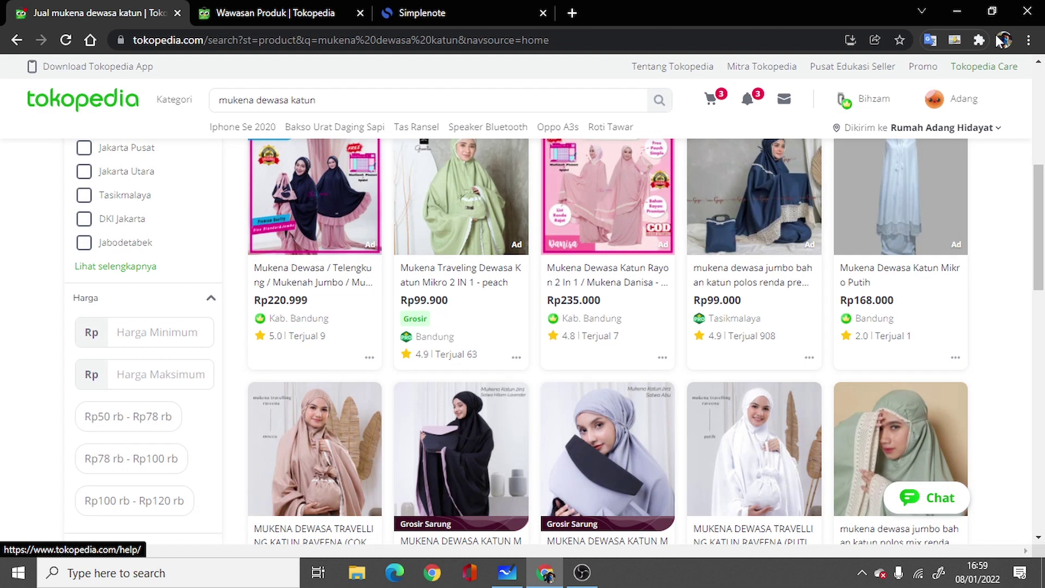
Step: Open a guest browser window and load tokopedia.com in it
{"action": "left_click", "coordinate": [1004, 42]}
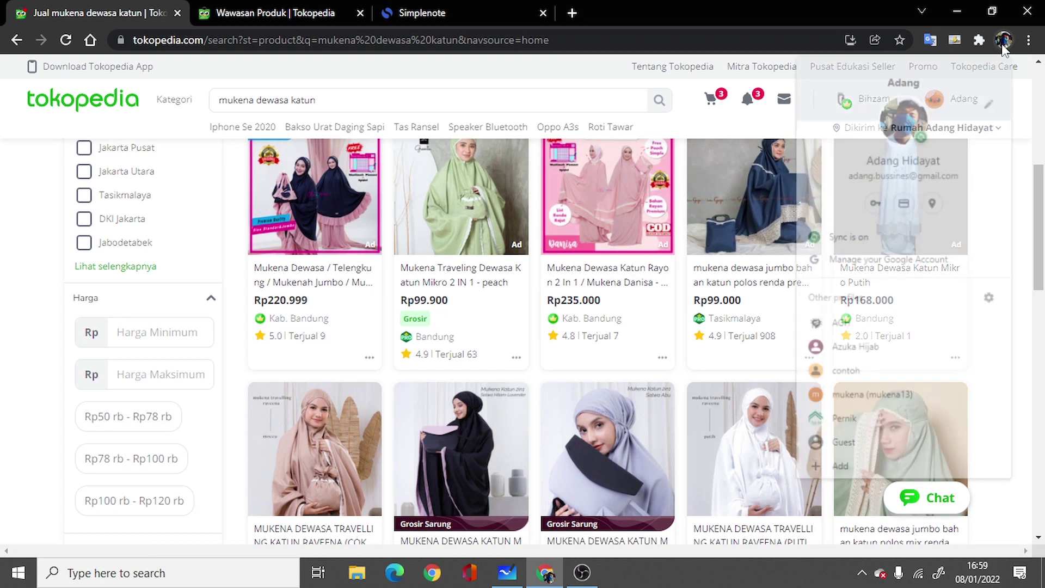
{"action": "left_click", "coordinate": [843, 442]}
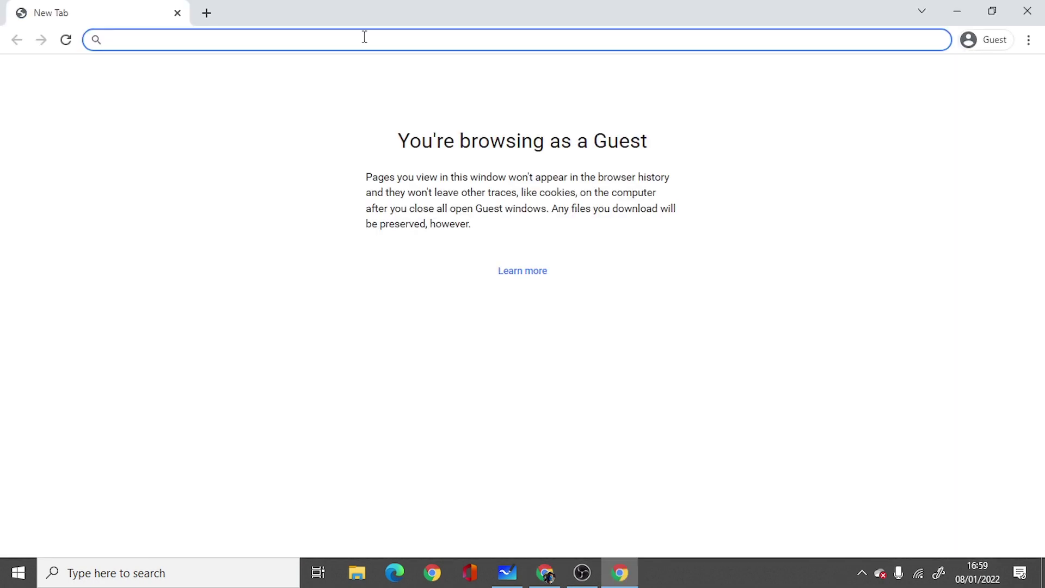
{"action": "type", "text": "t"}
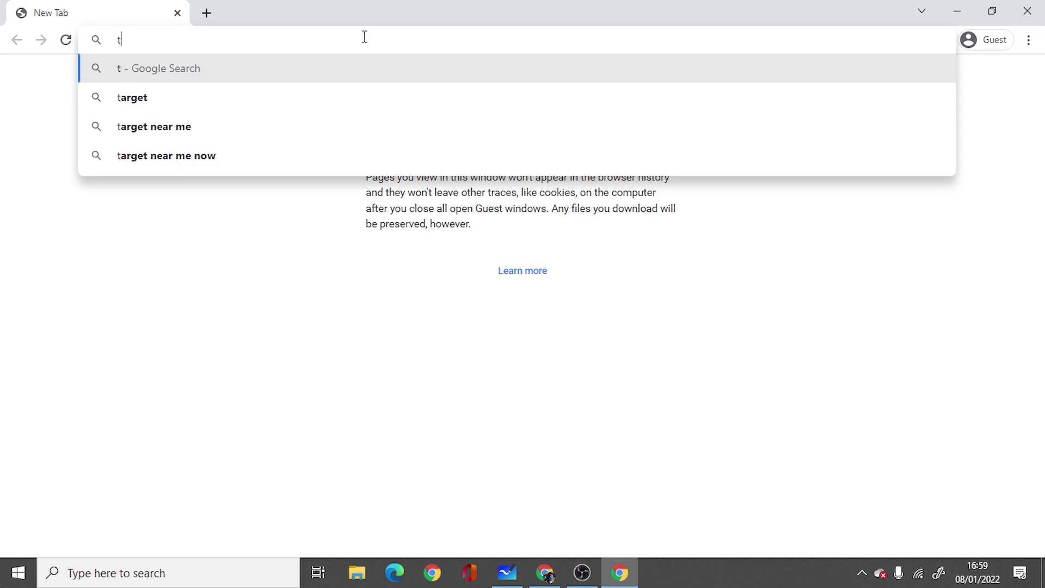
{"action": "type", "text": "okopedia.com"}
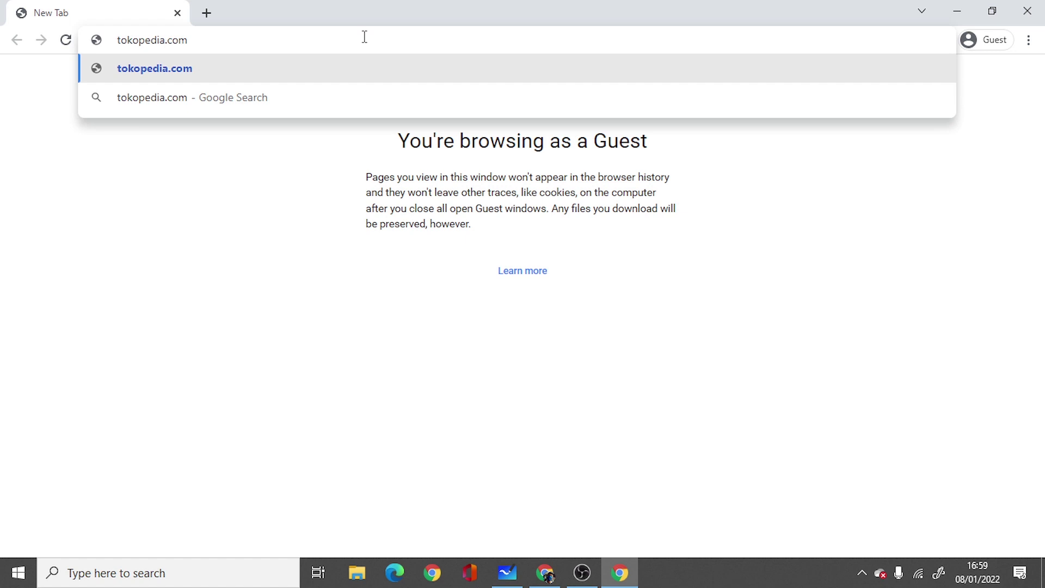
{"action": "key", "text": "Return"}
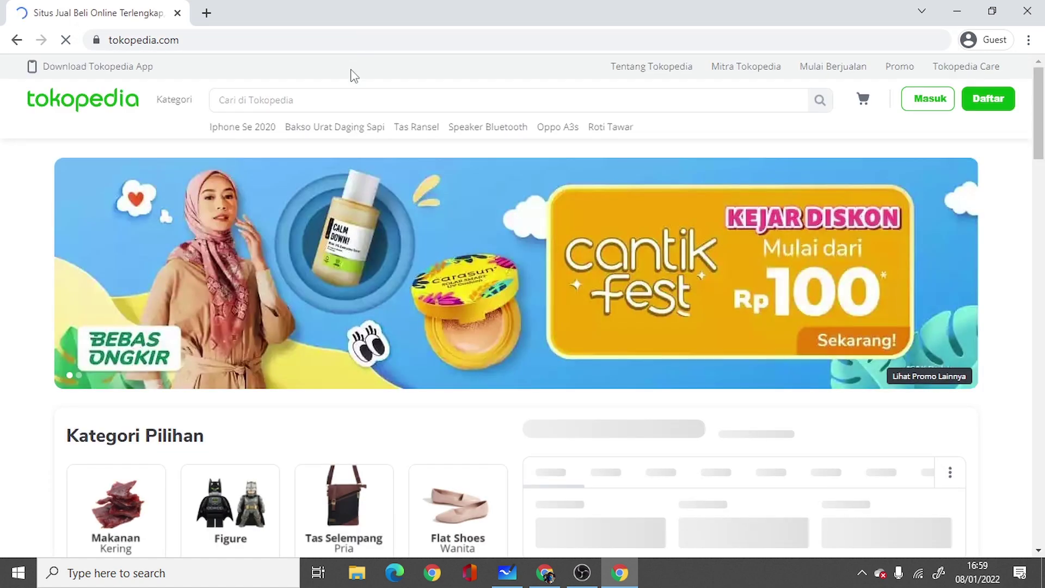
Step: Search Tokopedia as a guest for "mukena dewasa katun" and view the product ads
{"action": "left_click", "coordinate": [359, 105]}
{"action": "type", "text": "mu"}
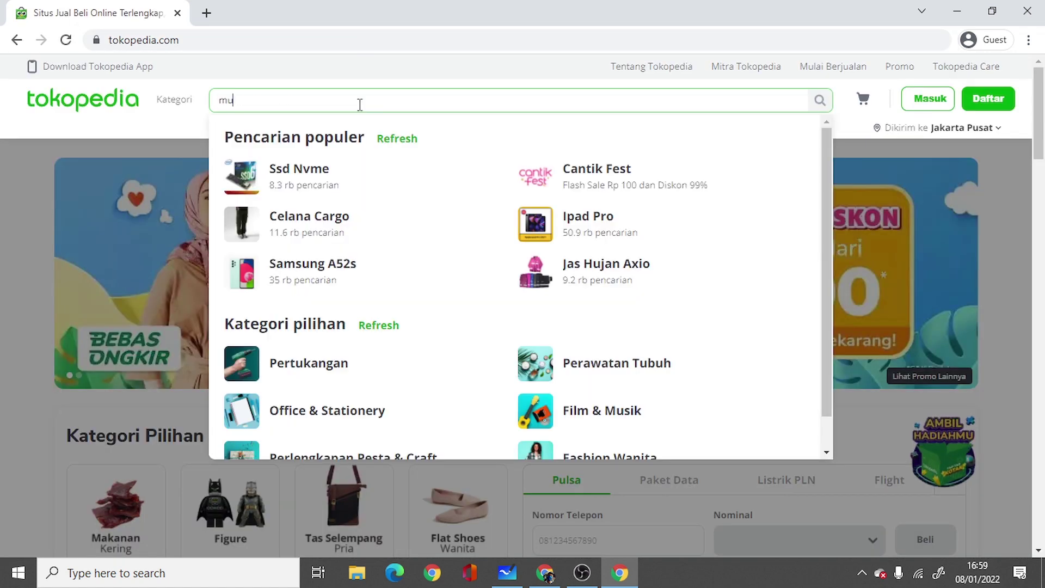
{"action": "type", "text": "kena dewasa katun"}
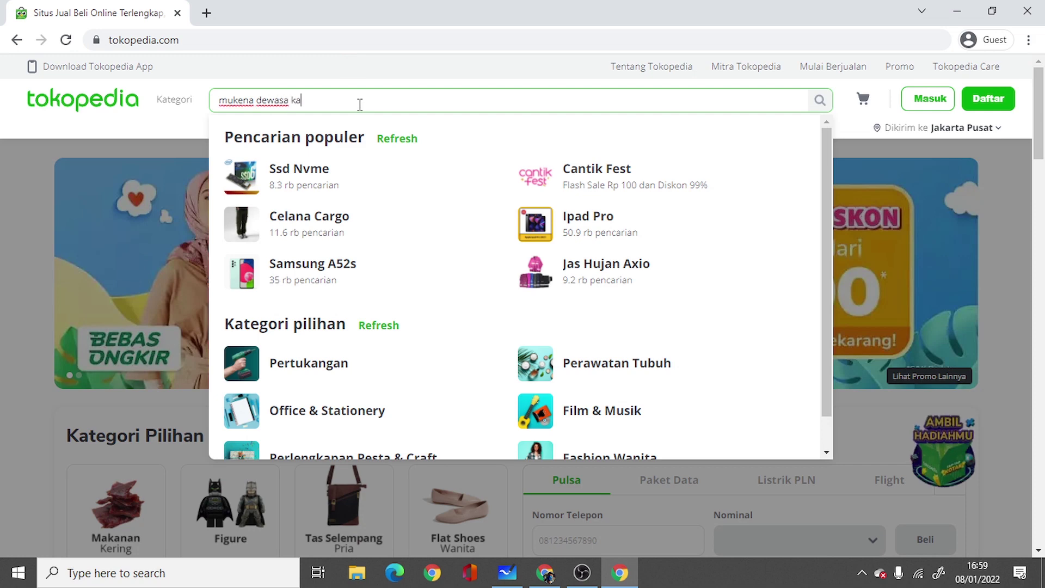
{"action": "key", "text": "Return"}
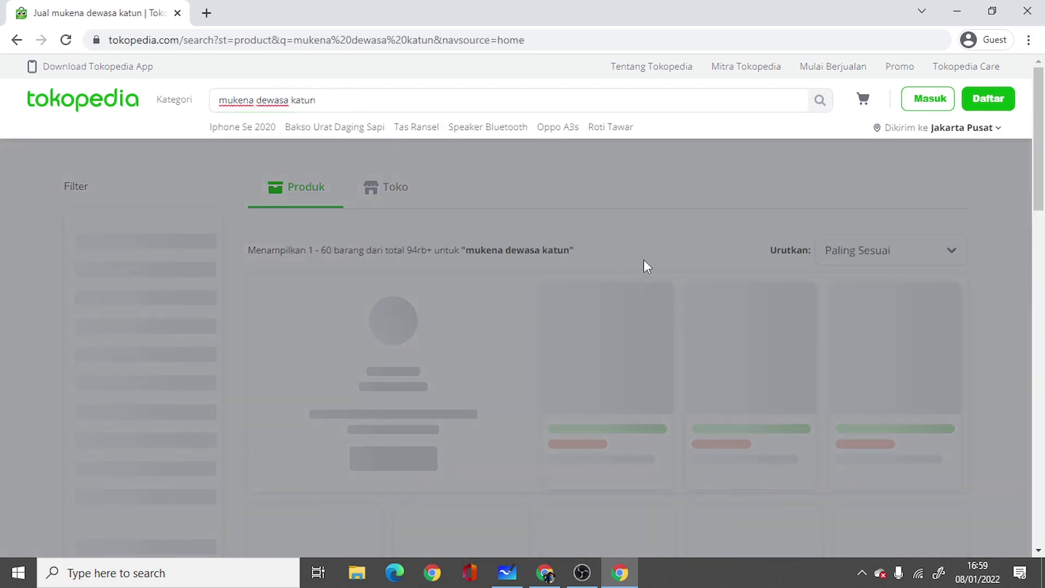
{"action": "scroll", "coordinate": [639, 259], "scroll_direction": "down", "scroll_amount": 4}
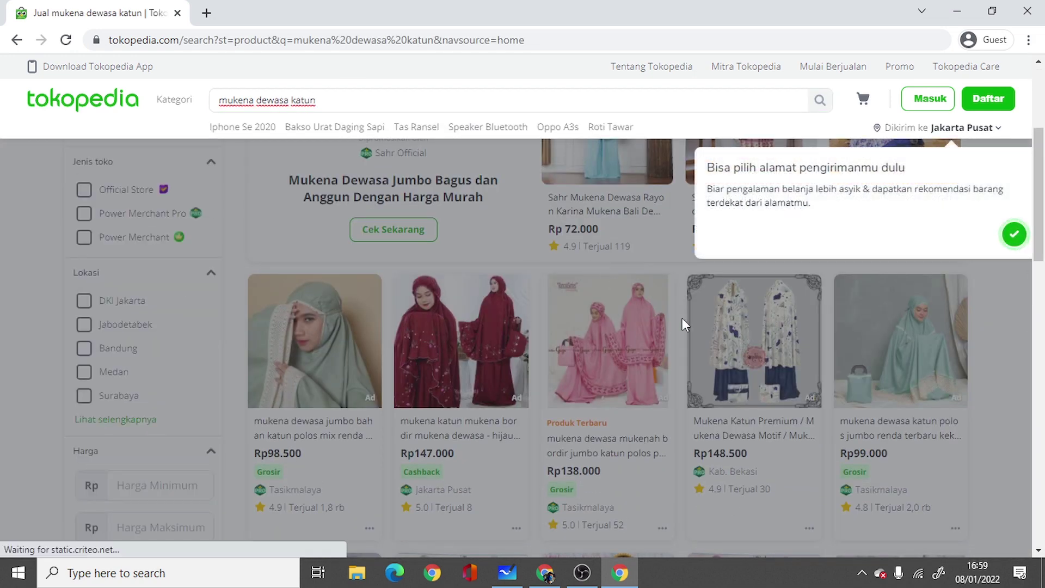
Step: Compare the "mukena dewasa katun" ads and delivery location between the logged-in and guest browser windows
{"action": "left_click", "coordinate": [554, 580]}
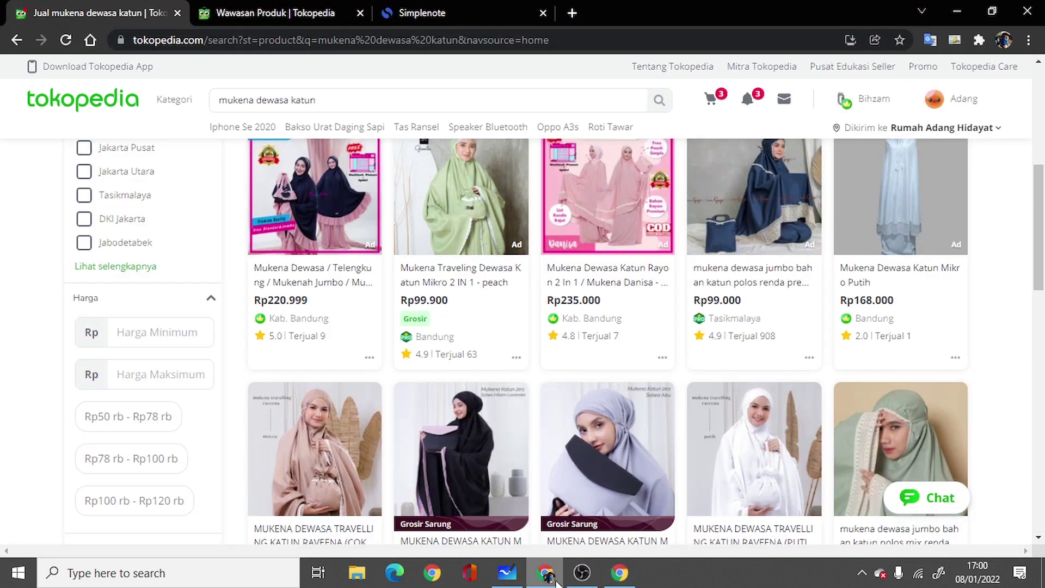
{"action": "scroll", "coordinate": [490, 392], "scroll_direction": "up", "scroll_amount": 8}
{"action": "scroll", "coordinate": [477, 411], "scroll_direction": "down", "scroll_amount": 3}
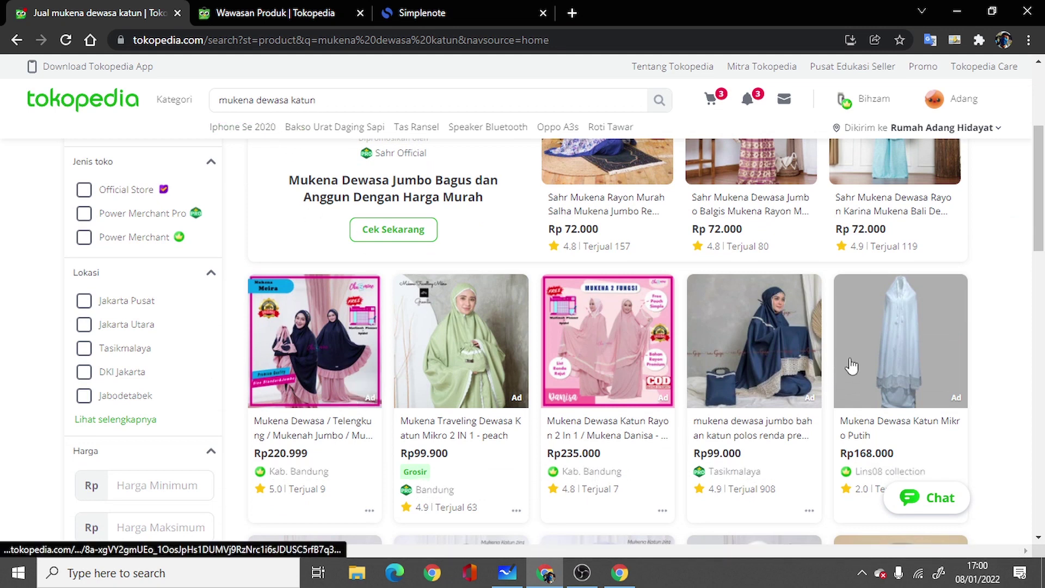
{"action": "left_click", "coordinate": [618, 576]}
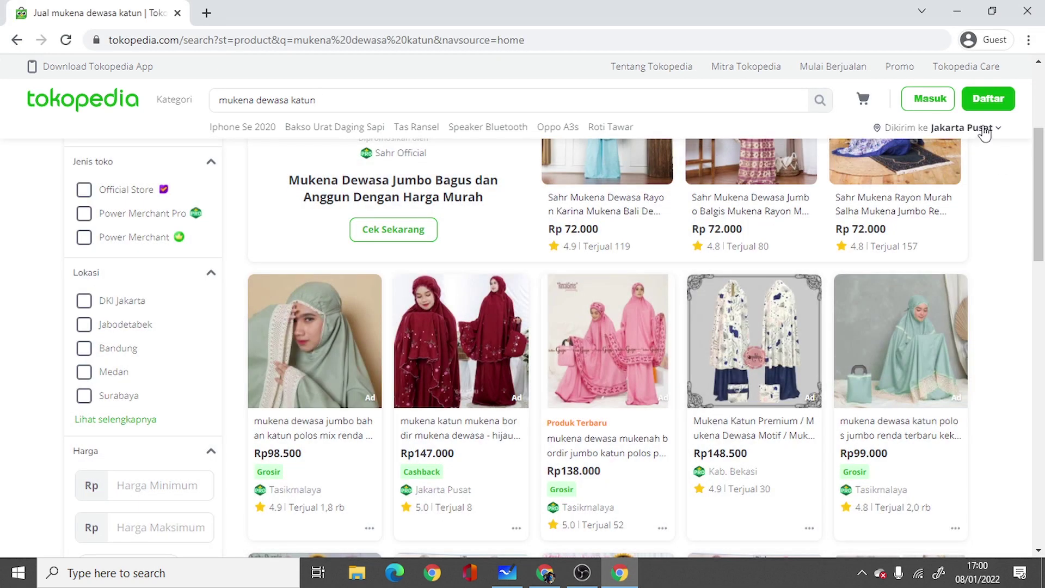
{"action": "scroll", "coordinate": [974, 164], "scroll_direction": "up", "scroll_amount": 1}
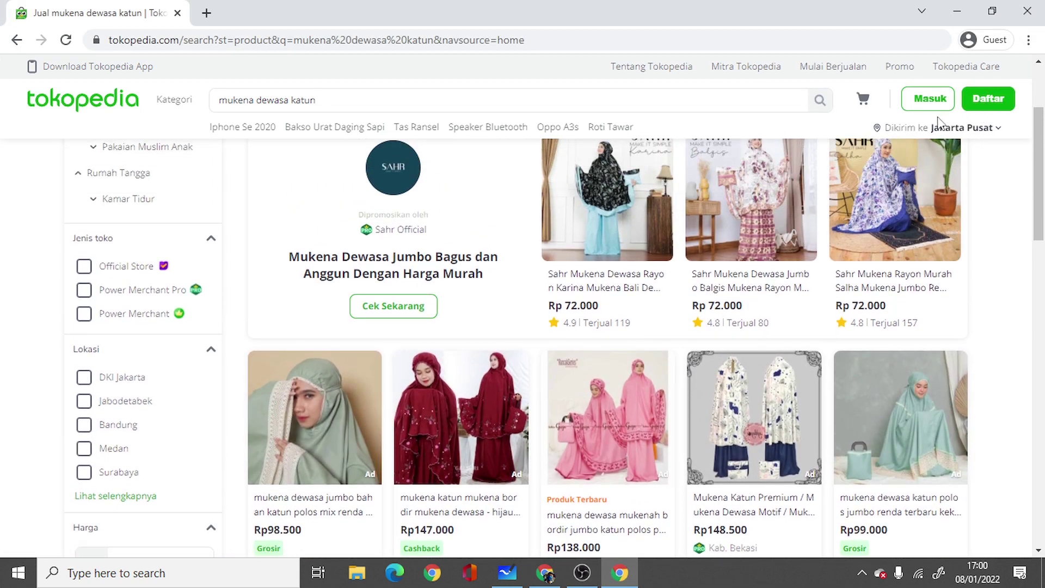
{"action": "left_click", "coordinate": [547, 576]}
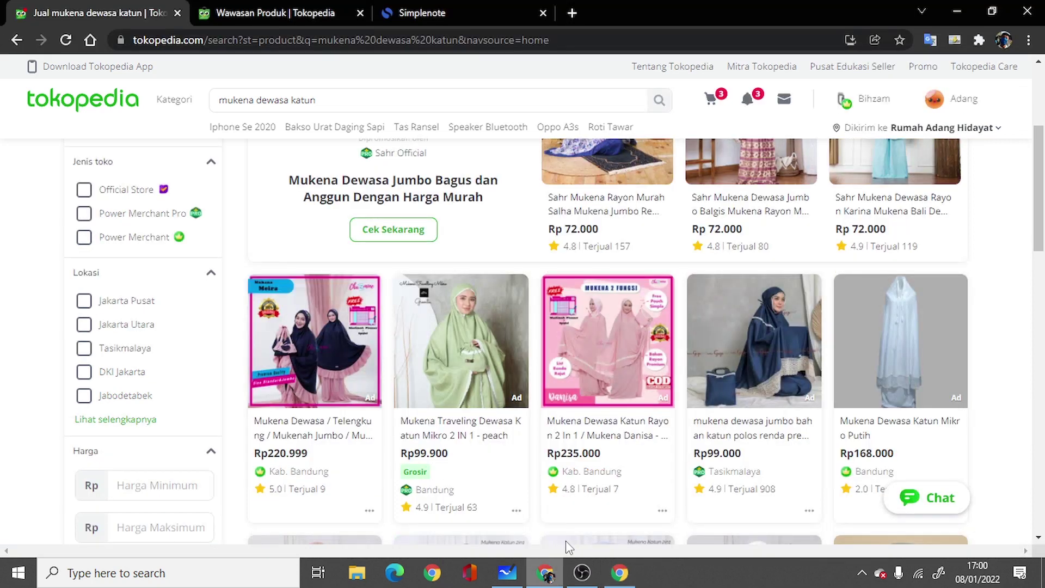
{"action": "scroll", "coordinate": [446, 419], "scroll_direction": "up", "scroll_amount": 1}
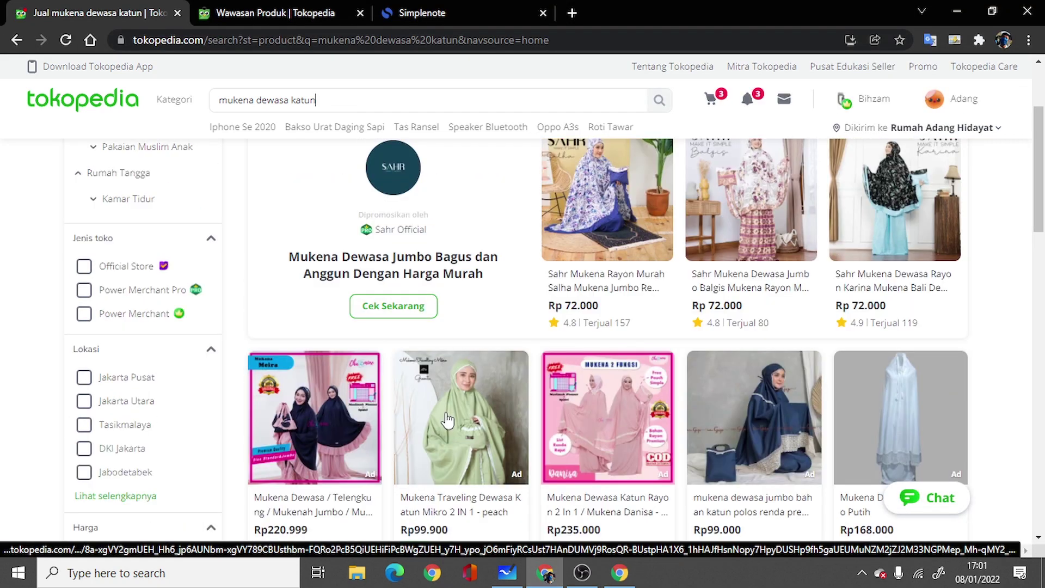
Step: Highlight the searched keyword in the logged-in window, and open the competitor ad analysis notes in Simplenote
{"action": "left_click_drag", "start_coordinate": [338, 103], "coordinate": [219, 102]}
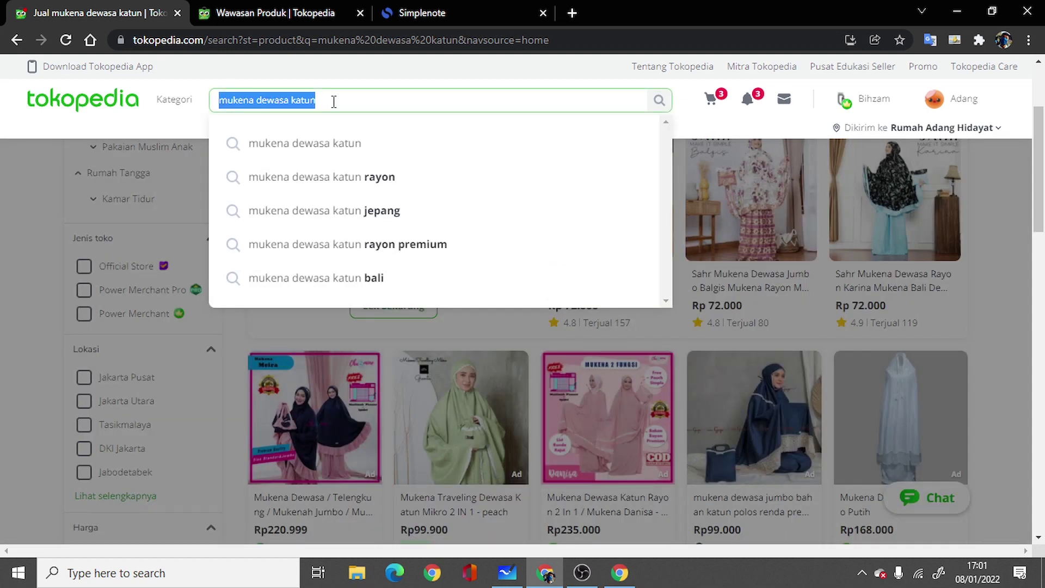
{"action": "left_click", "coordinate": [334, 102]}
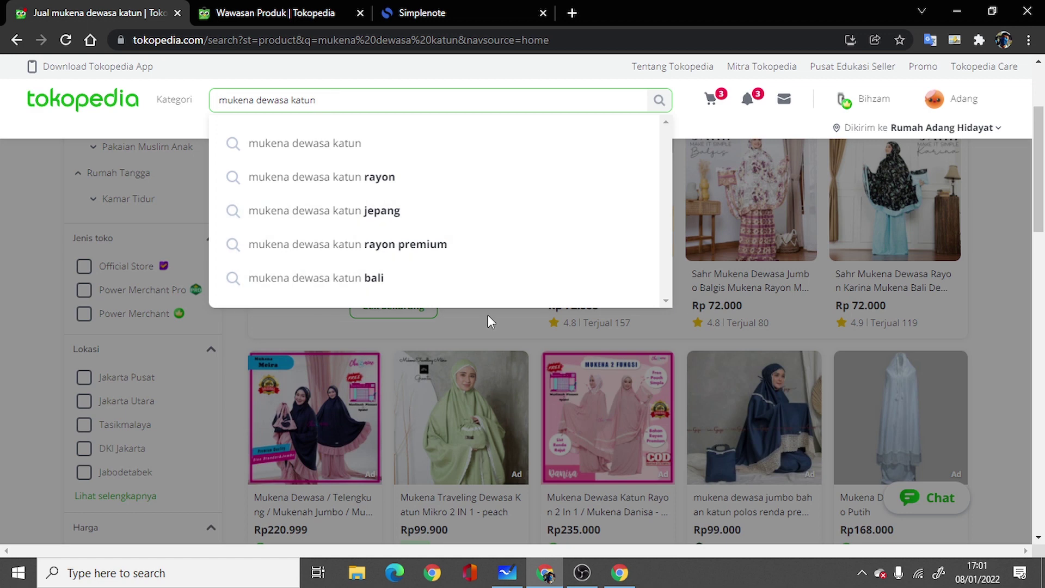
{"action": "left_click", "coordinate": [479, 8]}
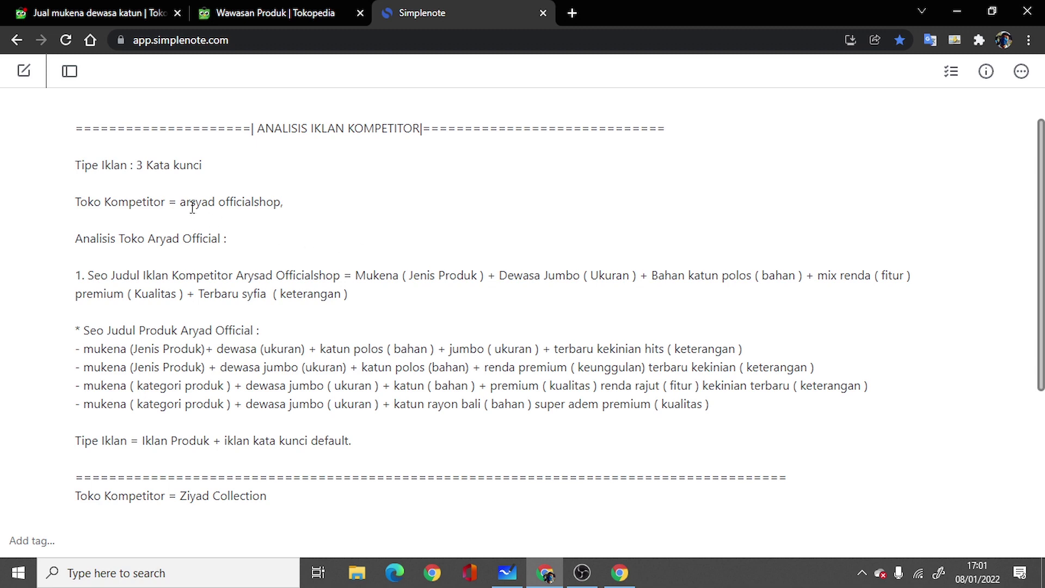
Step: Examine the first ad's full title in the guest results, and return to Simplenote to review arsyad officialshop's title analysis
{"action": "left_click", "coordinate": [620, 573]}
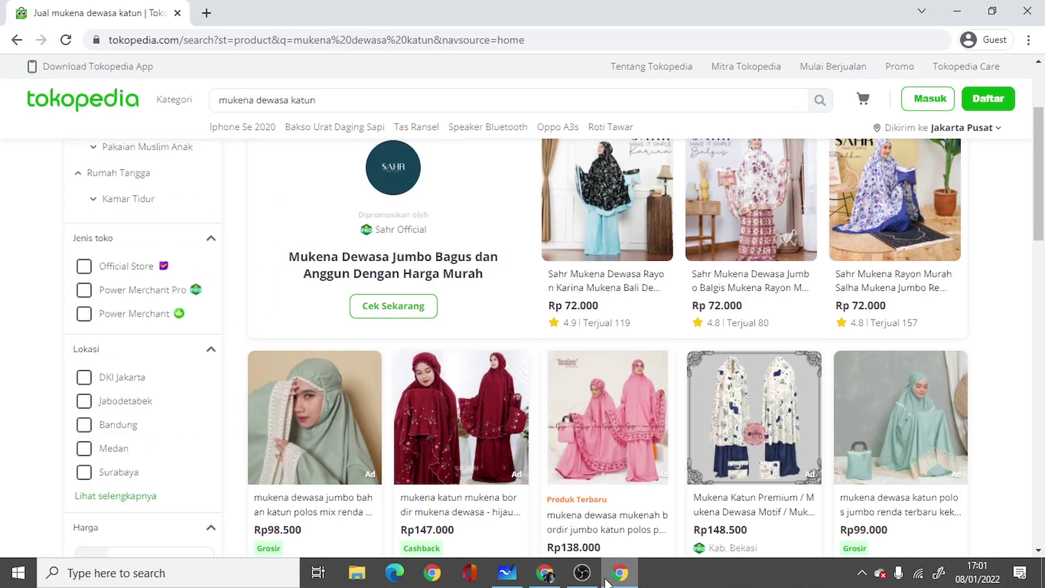
{"action": "scroll", "coordinate": [408, 378], "scroll_direction": "down", "scroll_amount": 2}
{"action": "scroll", "coordinate": [327, 401], "scroll_direction": "down", "scroll_amount": 1}
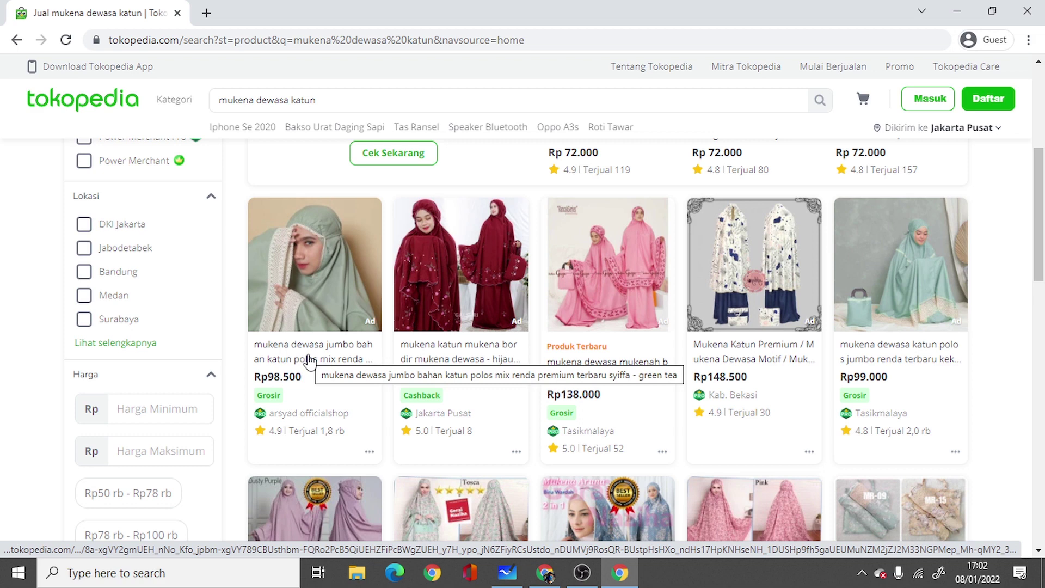
{"action": "left_click", "coordinate": [545, 578]}
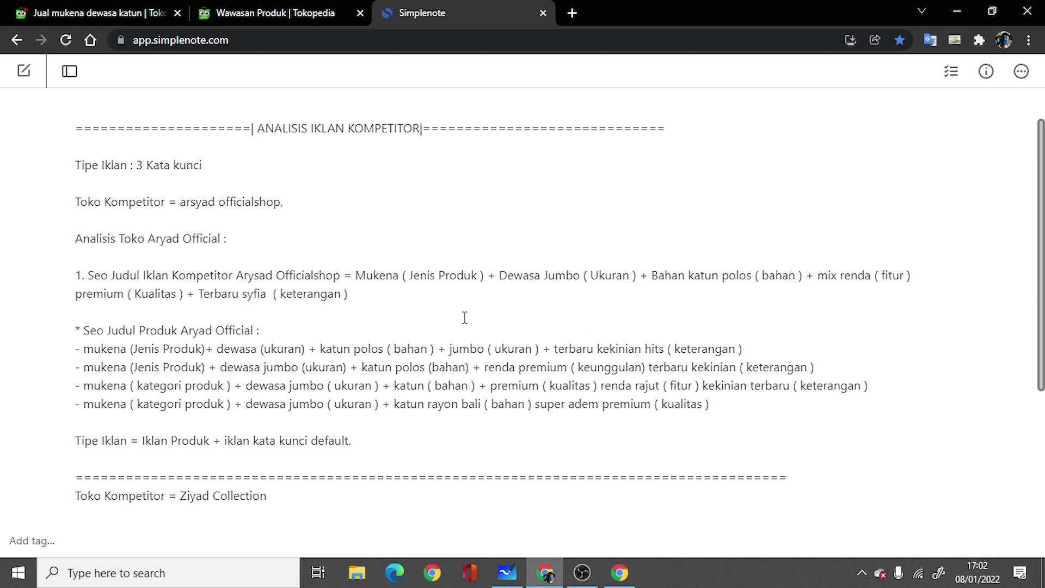
{"action": "scroll", "coordinate": [464, 315], "scroll_direction": "down", "scroll_amount": 1}
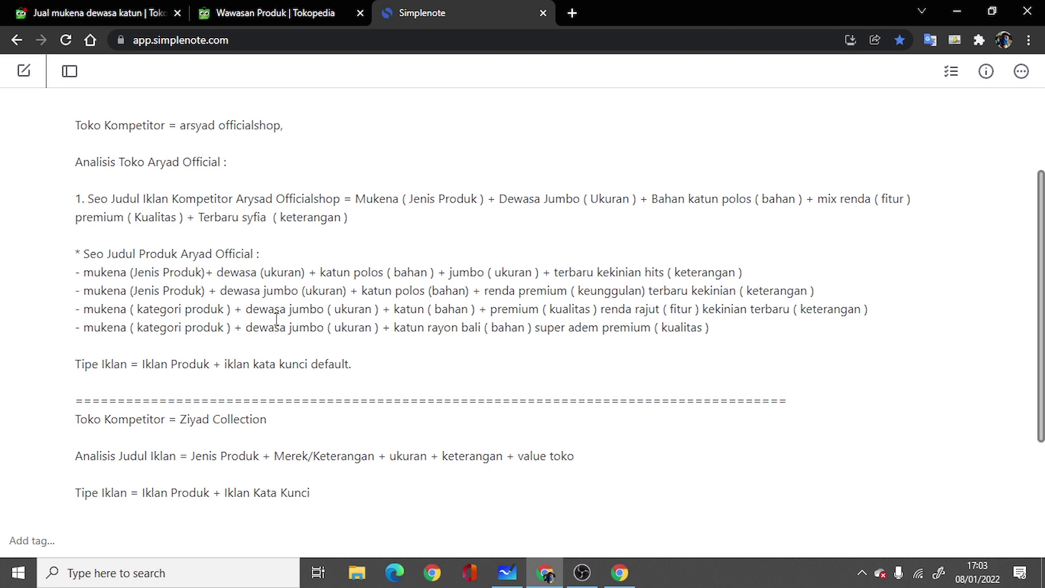
Step: Return to the guest Tokopedia window, highlight the keyword, and shorten the search text to "mukena dewasa" without running the search
{"action": "left_click", "coordinate": [609, 577]}
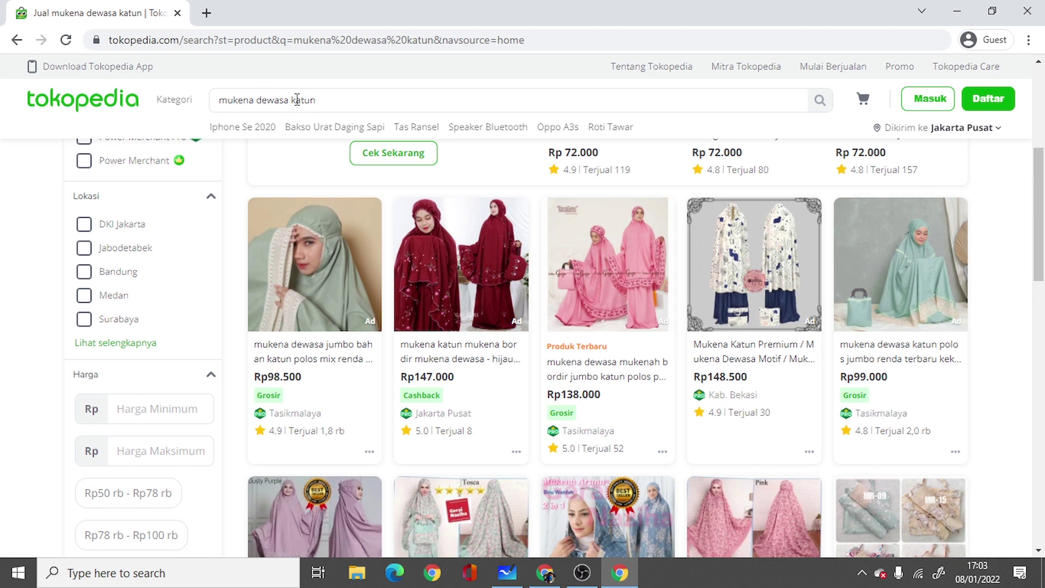
{"action": "left_click_drag", "start_coordinate": [315, 101], "coordinate": [215, 100]}
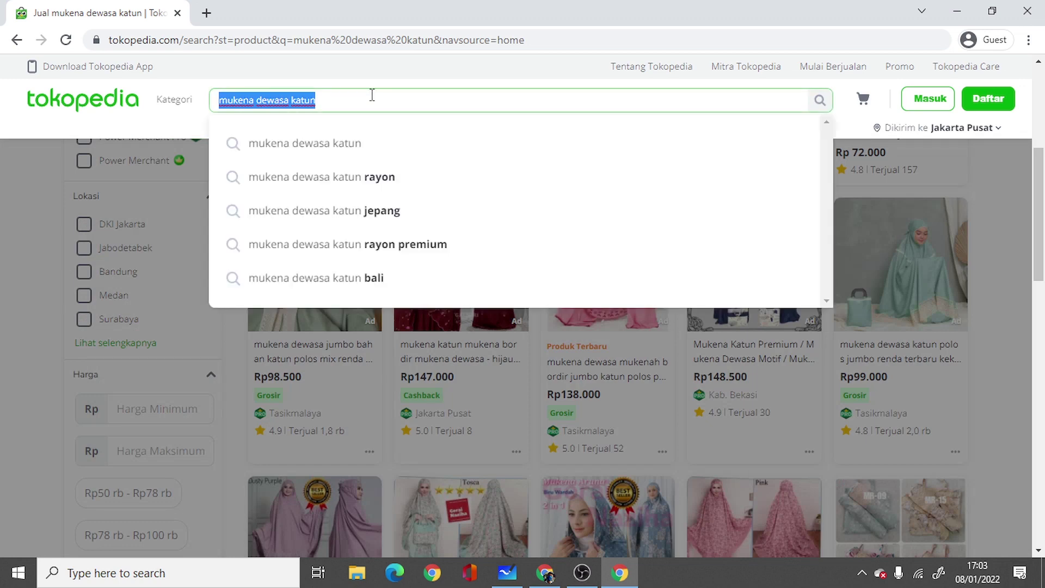
{"action": "left_click", "coordinate": [404, 79]}
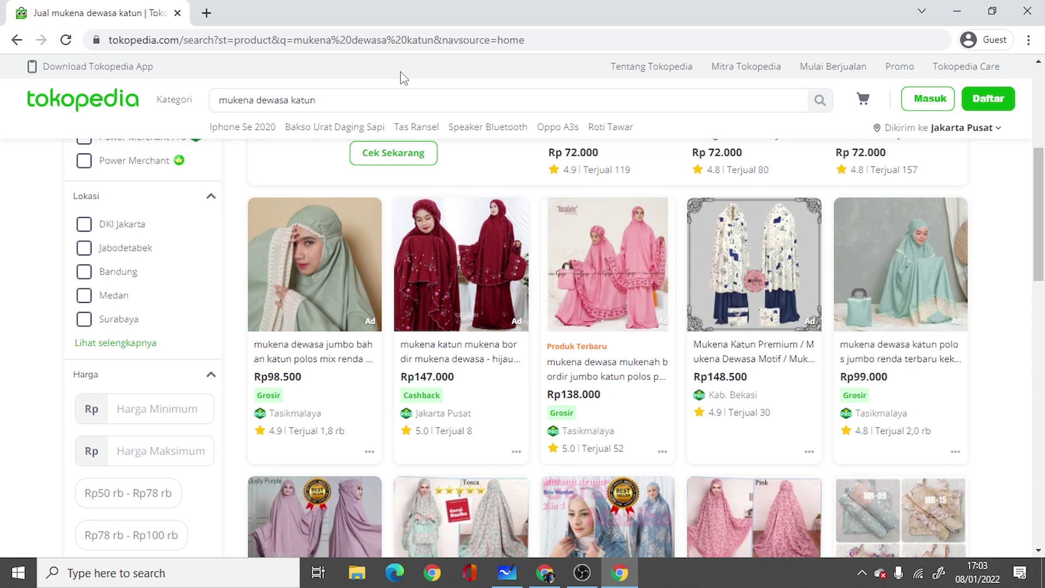
{"action": "left_click", "coordinate": [354, 96]}
{"action": "key", "text": "BackSpace"}
{"action": "key", "text": "BackSpace"}
{"action": "key", "text": "BackSpace"}
{"action": "key", "text": "BackSpace"}
{"action": "key", "text": "BackSpace"}
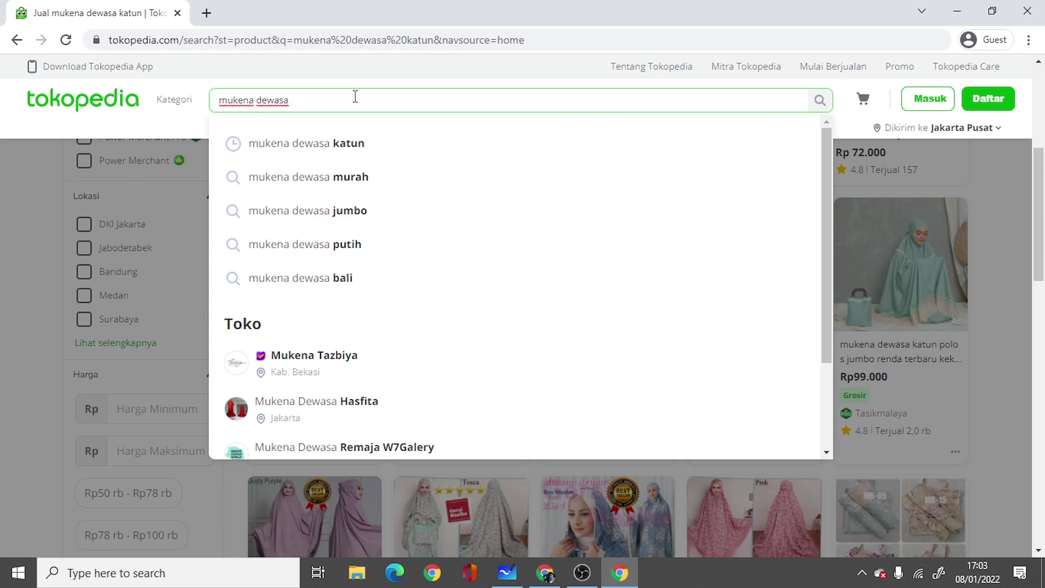
{"action": "left_click", "coordinate": [1001, 296]}
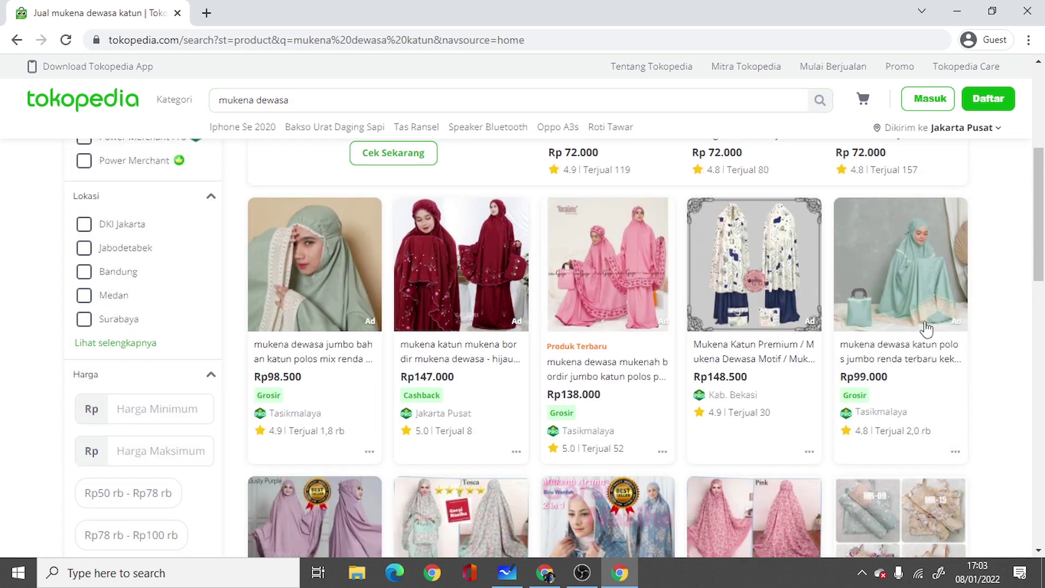
Step: Look through the organic product listings in the guest results, and return to the arsyad officialshop ad
{"action": "scroll", "coordinate": [831, 355], "scroll_direction": "down", "scroll_amount": 4}
{"action": "scroll", "coordinate": [681, 346], "scroll_direction": "down", "scroll_amount": 3}
{"action": "scroll", "coordinate": [541, 339], "scroll_direction": "up", "scroll_amount": 3}
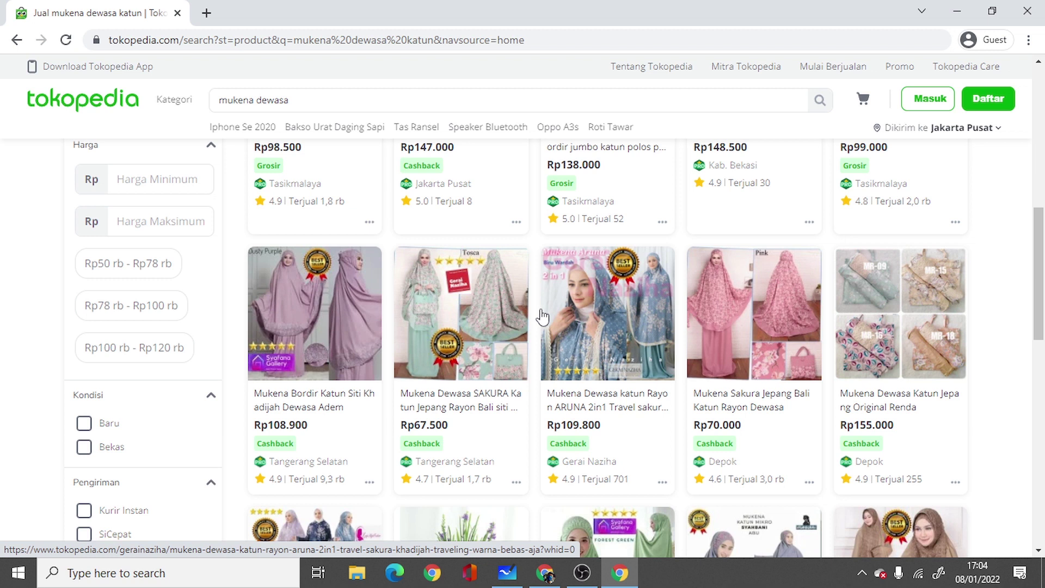
{"action": "scroll", "coordinate": [544, 294], "scroll_direction": "up", "scroll_amount": 5}
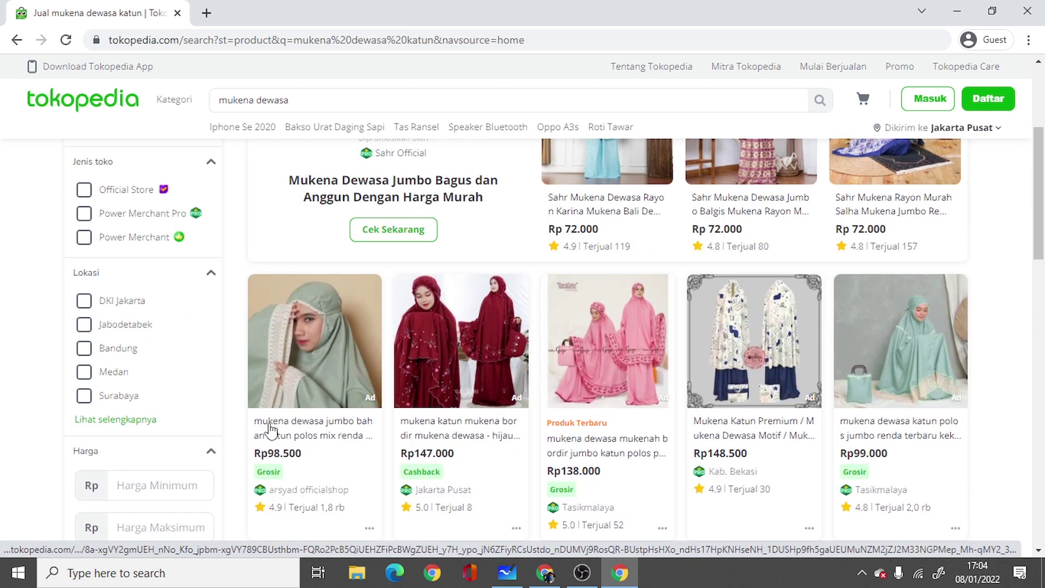
Step: Clear the keyword from the guest window's search box, and switch to Microsoft Whiteboard to view the analysis steps
{"action": "left_click", "coordinate": [316, 105]}
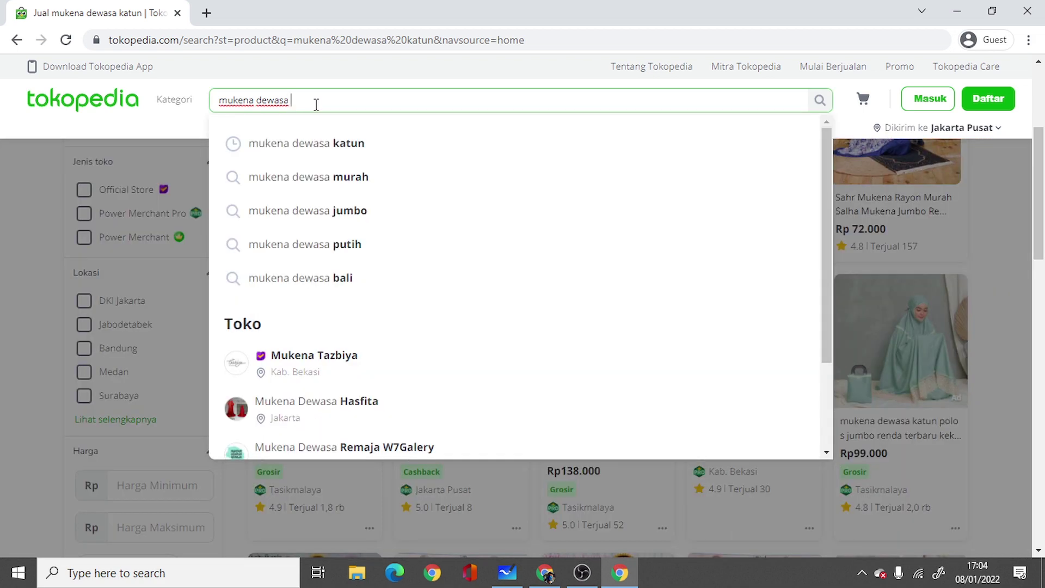
{"action": "key", "text": "BackSpace"}
{"action": "key", "text": "BackSpace"}
{"action": "key", "text": "BackSpace"}
{"action": "key", "text": "BackSpace"}
{"action": "key", "text": "BackSpace"}
{"action": "key", "text": "BackSpace"}
{"action": "key", "text": "BackSpace"}
{"action": "key", "text": "BackSpace"}
{"action": "key", "text": "BackSpace"}
{"action": "key", "text": "BackSpace"}
{"action": "key", "text": "BackSpace"}
{"action": "key", "text": "BackSpace"}
{"action": "key", "text": "BackSpace"}
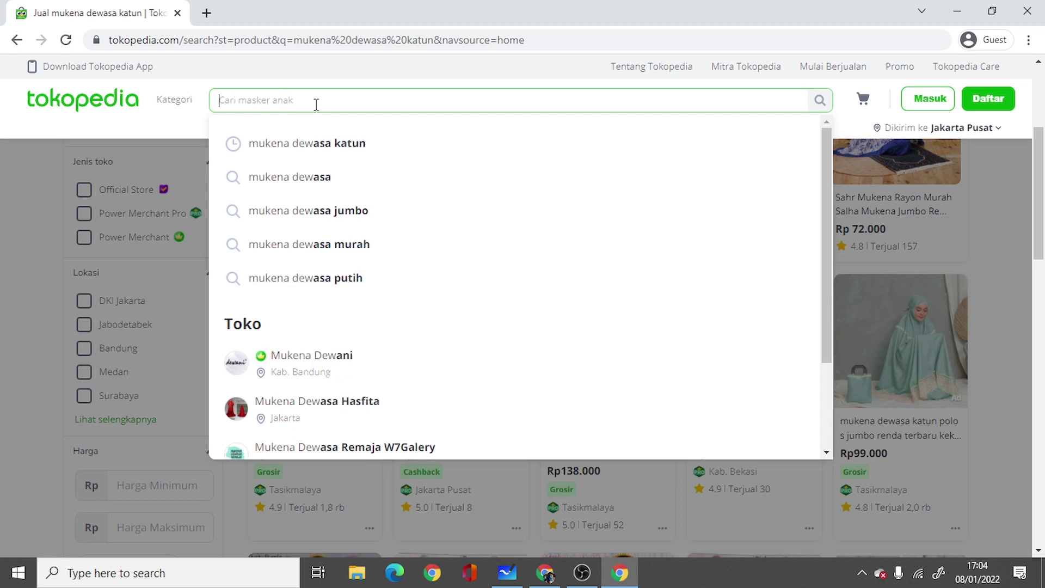
{"action": "left_click", "coordinate": [507, 572]}
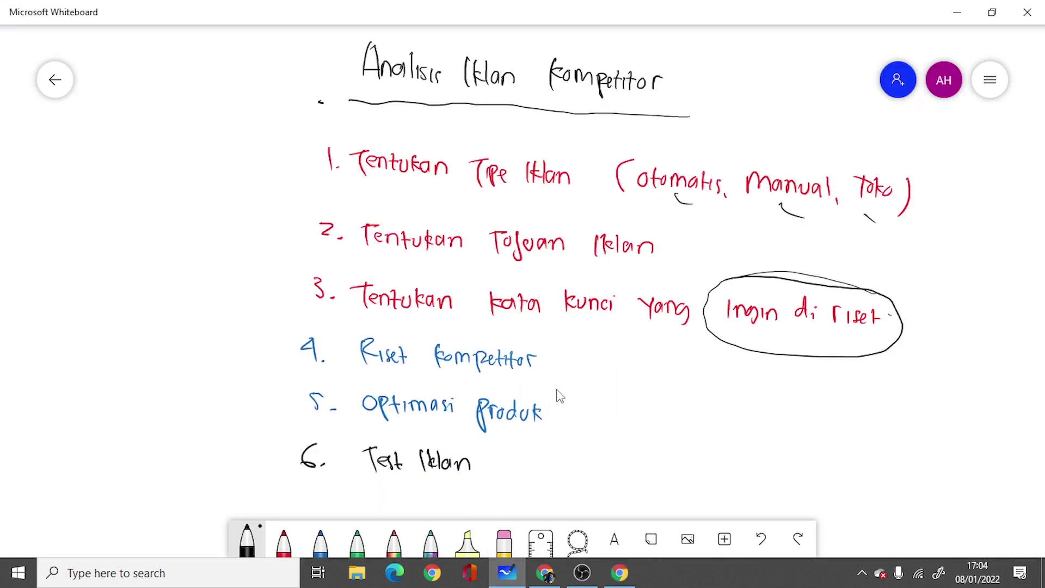
Step: Draw an arrow leading away from item 4, "Riset kompetitor", and handwrite "Toko Aryad" in the empty canvas area beside the list
{"action": "mouse_move", "coordinate": [293, 338]}
{"action": "left_mouse_down"}
{"action": "mouse_move", "coordinate": [199, 307]}
{"action": "mouse_move", "coordinate": [198, 327]}
{"action": "left_mouse_up"}
{"action": "mouse_move", "coordinate": [645, 387]}
{"action": "left_mouse_down"}
{"action": "mouse_move", "coordinate": [708, 394]}
{"action": "mouse_move", "coordinate": [809, 381]}
{"action": "left_mouse_up"}
{"action": "left_click_drag", "start_coordinate": [118, 240], "coordinate": [124, 268]}
{"action": "left_click_drag", "start_coordinate": [106, 245], "coordinate": [125, 241]}
{"action": "mouse_move", "coordinate": [129, 248]}
{"action": "left_mouse_down"}
{"action": "mouse_move", "coordinate": [126, 258]}
{"action": "mouse_move", "coordinate": [131, 249]}
{"action": "left_mouse_up"}
{"action": "left_click_drag", "start_coordinate": [136, 241], "coordinate": [135, 261]}
{"action": "mouse_move", "coordinate": [141, 246]}
{"action": "left_mouse_down"}
{"action": "mouse_move", "coordinate": [142, 259]}
{"action": "mouse_move", "coordinate": [148, 252]}
{"action": "mouse_move", "coordinate": [188, 268]}
{"action": "mouse_move", "coordinate": [210, 252]}
{"action": "left_mouse_up"}
{"action": "mouse_move", "coordinate": [210, 252]}
{"action": "left_mouse_down"}
{"action": "mouse_move", "coordinate": [205, 276]}
{"action": "mouse_move", "coordinate": [209, 268]}
{"action": "left_mouse_up"}
{"action": "mouse_move", "coordinate": [220, 260]}
{"action": "left_mouse_down"}
{"action": "mouse_move", "coordinate": [231, 269]}
{"action": "mouse_move", "coordinate": [236, 247]}
{"action": "left_mouse_up"}
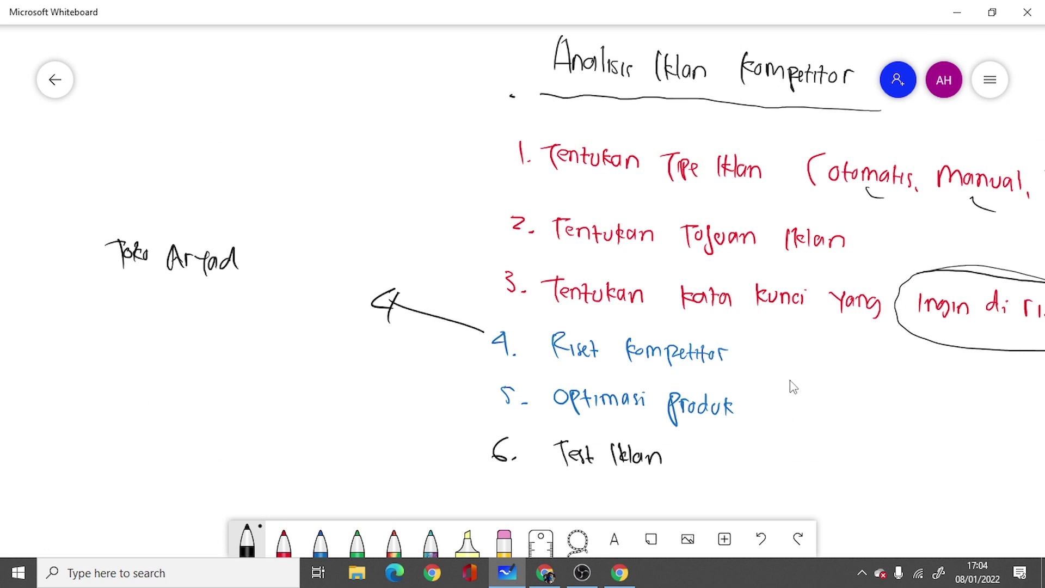
Step: Handwrite the bracketed title formula "mukena + ukuran" below "Toko Aryad", and begin a second row with "Jenis + d"
{"action": "left_click_drag", "start_coordinate": [46, 284], "coordinate": [43, 326]}
{"action": "left_click_drag", "start_coordinate": [61, 303], "coordinate": [139, 324]}
{"action": "left_click_drag", "start_coordinate": [154, 321], "coordinate": [168, 320]}
{"action": "left_click_drag", "start_coordinate": [161, 314], "coordinate": [161, 328]}
{"action": "left_click_drag", "start_coordinate": [192, 317], "coordinate": [211, 330]}
{"action": "mouse_move", "coordinate": [213, 324]}
{"action": "left_mouse_down"}
{"action": "mouse_move", "coordinate": [239, 322]}
{"action": "mouse_move", "coordinate": [249, 334]}
{"action": "left_mouse_up"}
{"action": "mouse_move", "coordinate": [252, 335]}
{"action": "left_mouse_down"}
{"action": "mouse_move", "coordinate": [266, 334]}
{"action": "mouse_move", "coordinate": [298, 364]}
{"action": "left_mouse_up"}
{"action": "mouse_move", "coordinate": [72, 335]}
{"action": "left_mouse_down"}
{"action": "mouse_move", "coordinate": [68, 353]}
{"action": "mouse_move", "coordinate": [114, 362]}
{"action": "left_mouse_up"}
{"action": "left_click_drag", "start_coordinate": [154, 354], "coordinate": [170, 355]}
{"action": "mouse_move", "coordinate": [162, 348]}
{"action": "left_mouse_down"}
{"action": "mouse_move", "coordinate": [162, 365]}
{"action": "mouse_move", "coordinate": [203, 364]}
{"action": "left_mouse_up"}
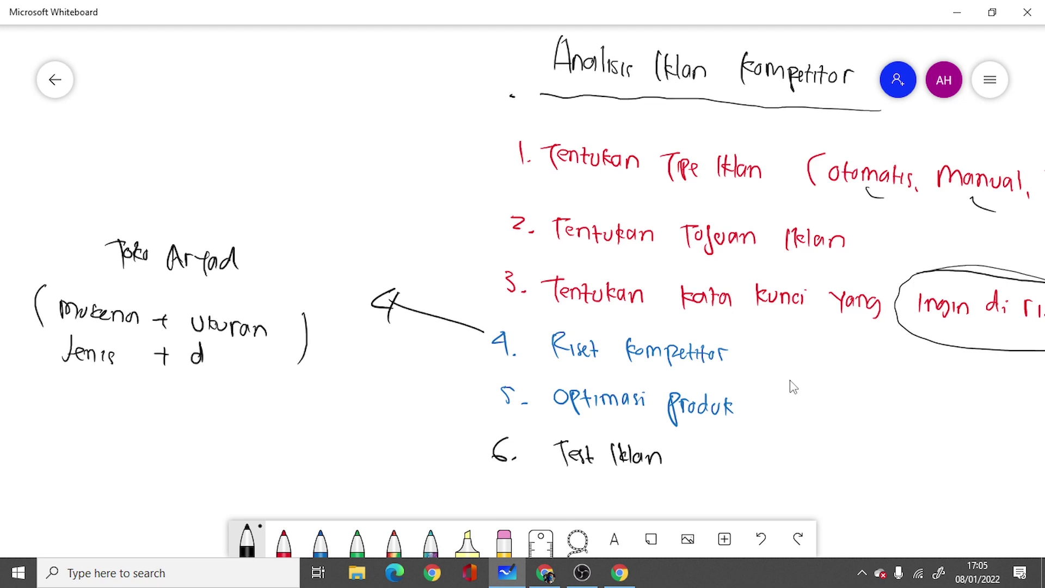
Step: Replace "ukuran" in the formula's first row with "dewasa + jumbo", and check arsyad officialshop's ad in the guest Tokopedia results
{"action": "mouse_move", "coordinate": [228, 324]}
{"action": "left_mouse_down"}
{"action": "mouse_move", "coordinate": [207, 326]}
{"action": "mouse_move", "coordinate": [261, 325]}
{"action": "left_mouse_up"}
{"action": "mouse_move", "coordinate": [188, 304]}
{"action": "left_mouse_down"}
{"action": "mouse_move", "coordinate": [199, 327]}
{"action": "mouse_move", "coordinate": [294, 334]}
{"action": "left_mouse_up"}
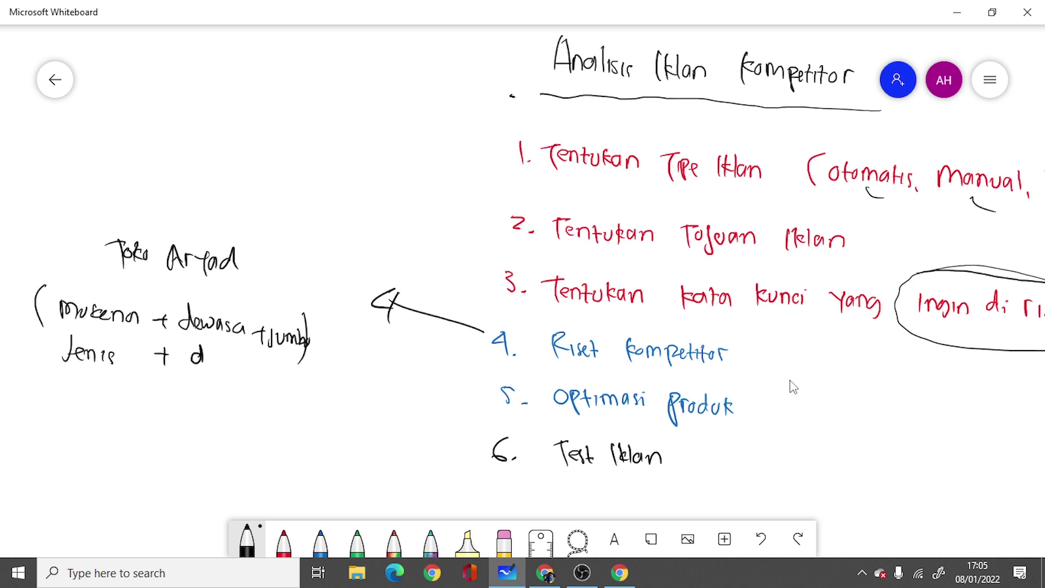
{"action": "left_click", "coordinate": [607, 571]}
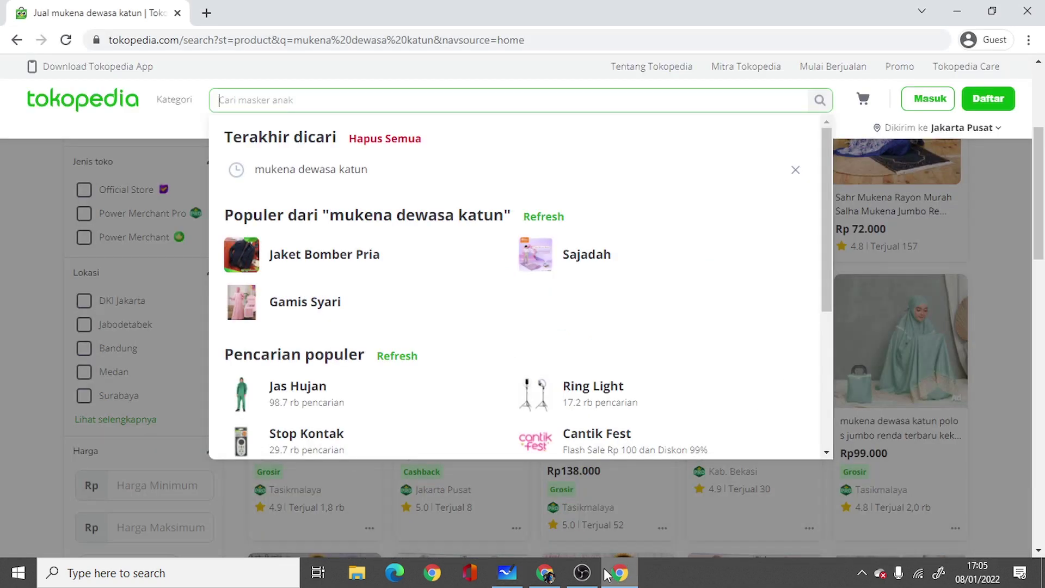
{"action": "left_click", "coordinate": [232, 493]}
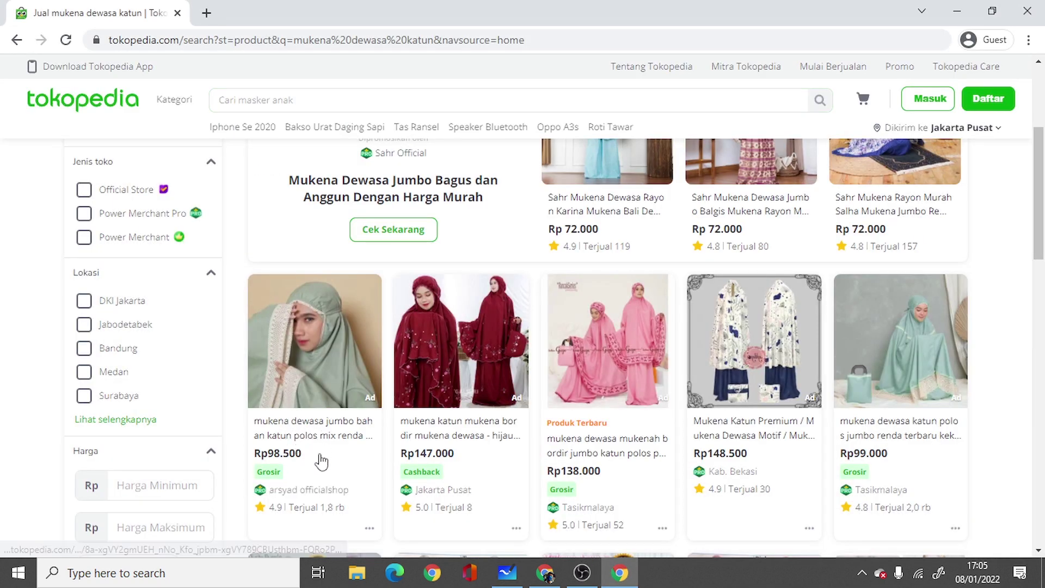
{"action": "left_click", "coordinate": [513, 573]}
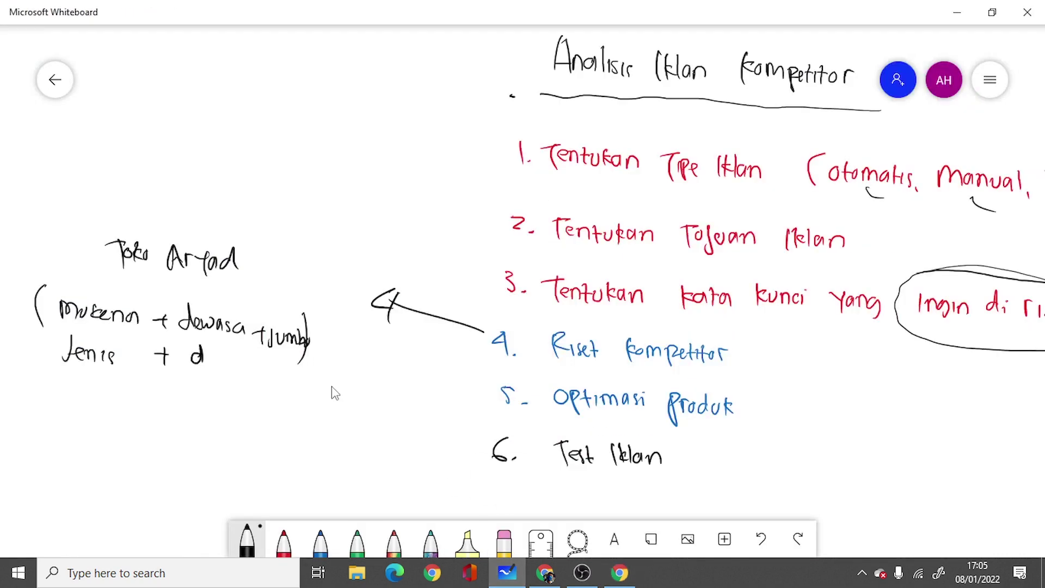
Step: Overwrite the stray "d" on the whiteboard and complete the formula's second row as "Jenis + ukuran + ukuran"
{"action": "left_click_drag", "start_coordinate": [187, 351], "coordinate": [200, 359]}
{"action": "left_click_drag", "start_coordinate": [199, 345], "coordinate": [209, 360]}
{"action": "left_click_drag", "start_coordinate": [210, 354], "coordinate": [234, 366]}
{"action": "left_click_drag", "start_coordinate": [237, 366], "coordinate": [251, 366]}
{"action": "mouse_move", "coordinate": [260, 366]}
{"action": "left_mouse_down"}
{"action": "mouse_move", "coordinate": [271, 364]}
{"action": "mouse_move", "coordinate": [270, 377]}
{"action": "left_mouse_up"}
{"action": "left_click_drag", "start_coordinate": [281, 366], "coordinate": [293, 384]}
{"action": "left_click_drag", "start_coordinate": [297, 367], "coordinate": [306, 381]}
{"action": "left_click_drag", "start_coordinate": [306, 373], "coordinate": [333, 387]}
{"action": "left_click_drag", "start_coordinate": [335, 379], "coordinate": [346, 389]}
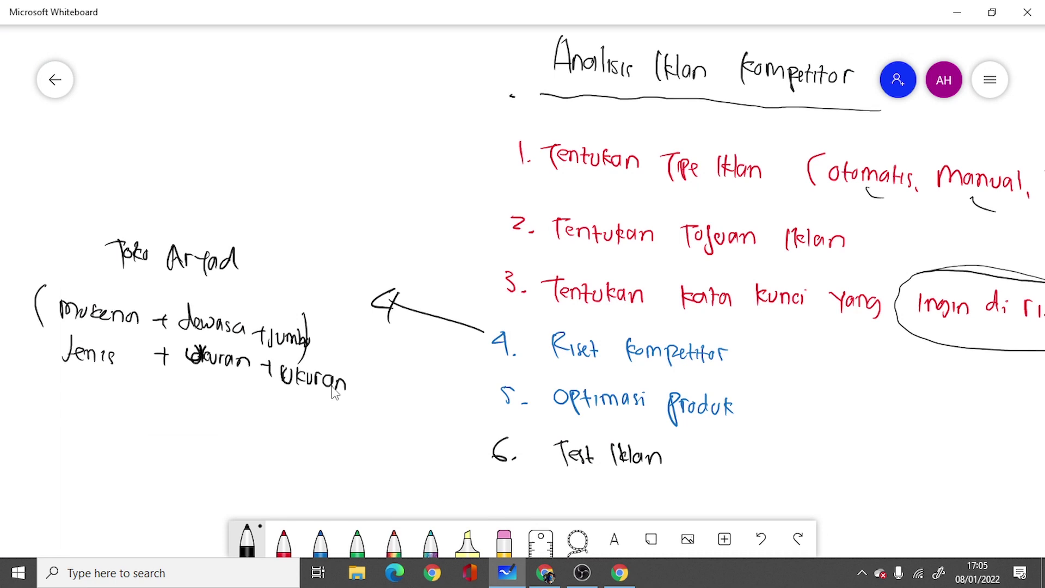
Step: Search for "mukena dewasa" in the guest Tokopedia window and locate arsyad officialshop's ad among the results
{"action": "left_click", "coordinate": [607, 569]}
{"action": "left_click", "coordinate": [368, 100]}
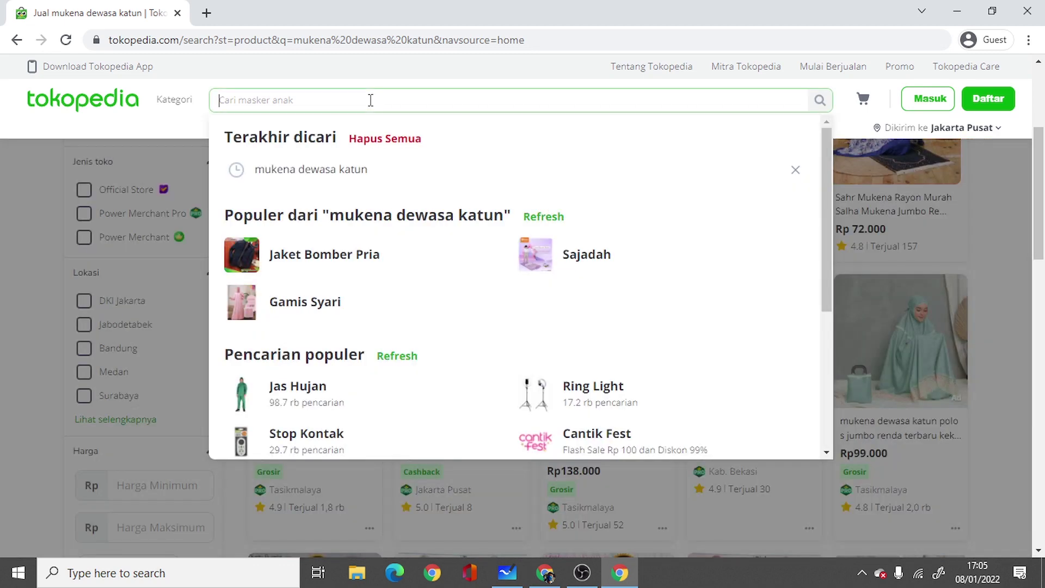
{"action": "type", "text": "mukena dewasa"}
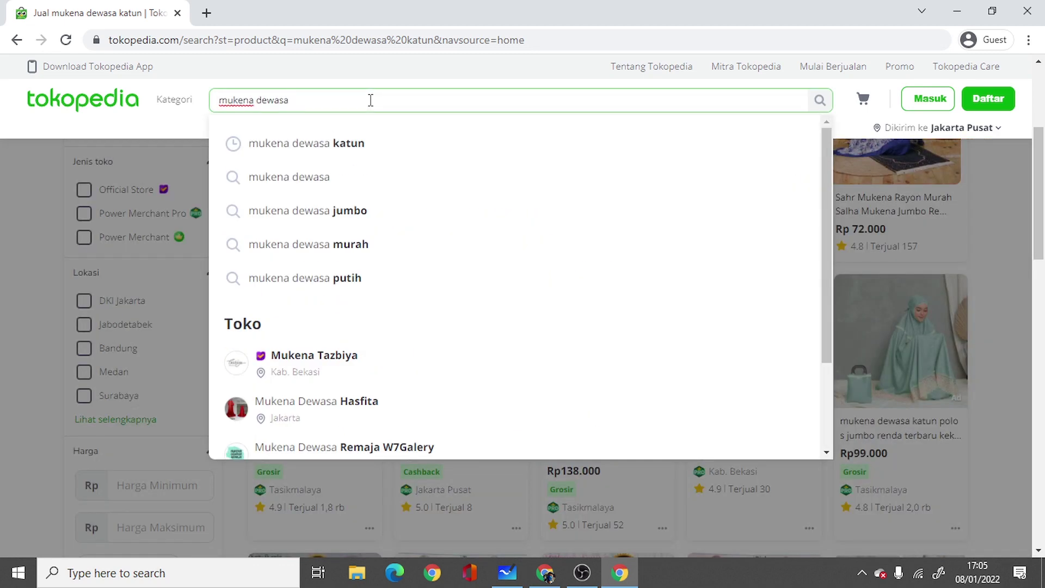
{"action": "key", "text": "Return"}
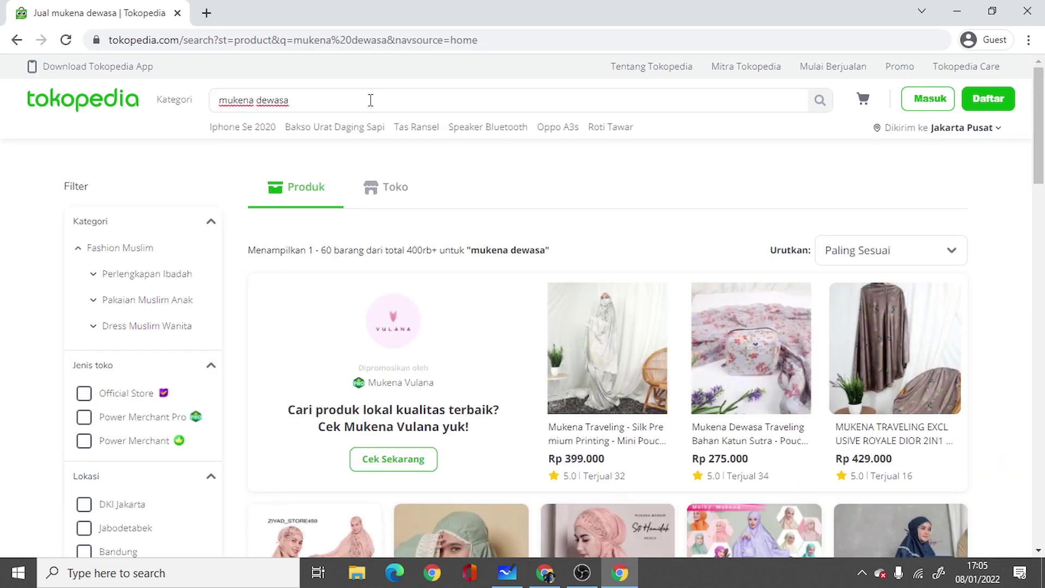
{"action": "scroll", "coordinate": [439, 366], "scroll_direction": "down", "scroll_amount": 4}
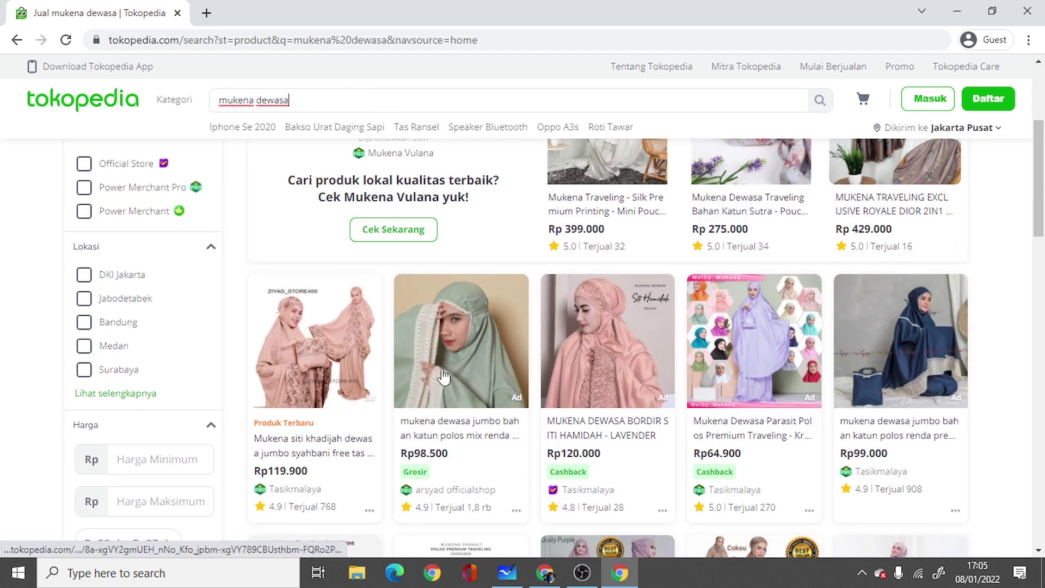
Step: Search for "mukena dewasa" in the logged-in Tokopedia window and find arsyad officialshop's ad in the results
{"action": "left_click", "coordinate": [545, 573]}
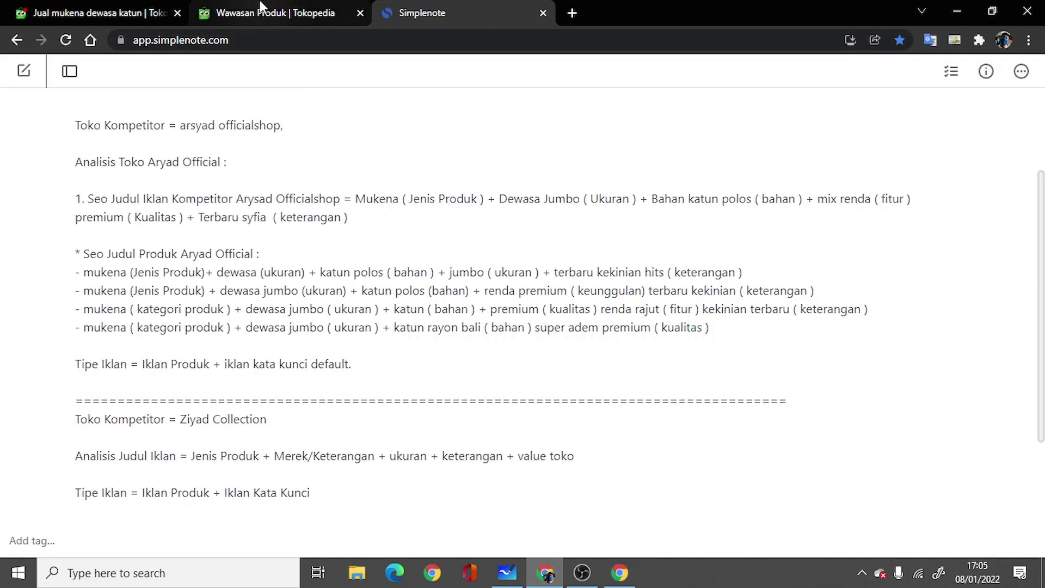
{"action": "left_click", "coordinate": [129, 8]}
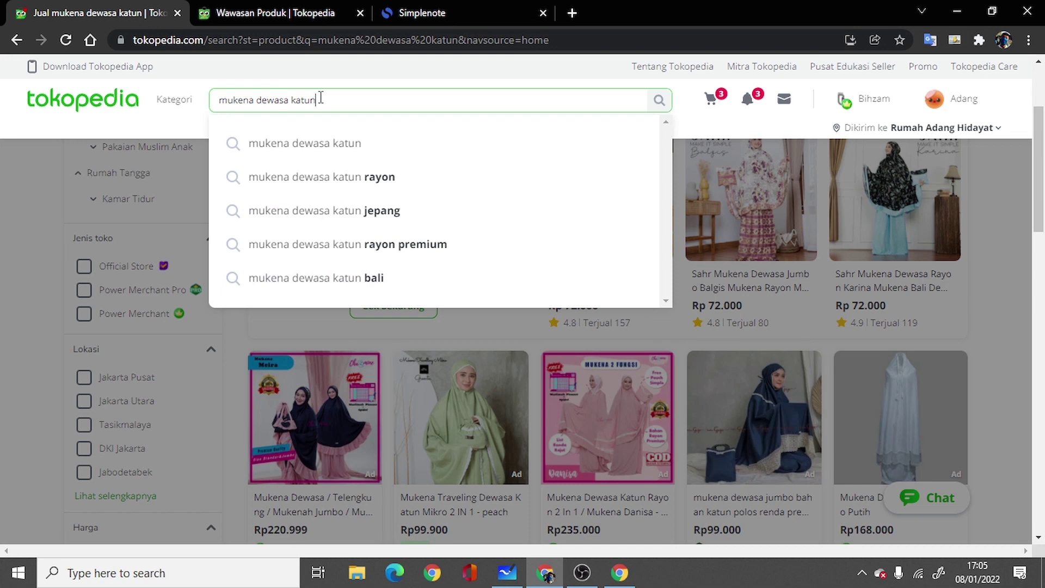
{"action": "key", "text": "BackSpace"}
{"action": "key", "text": "BackSpace"}
{"action": "key", "text": "BackSpace"}
{"action": "key", "text": "BackSpace"}
{"action": "key", "text": "BackSpace"}
{"action": "key", "text": "Return"}
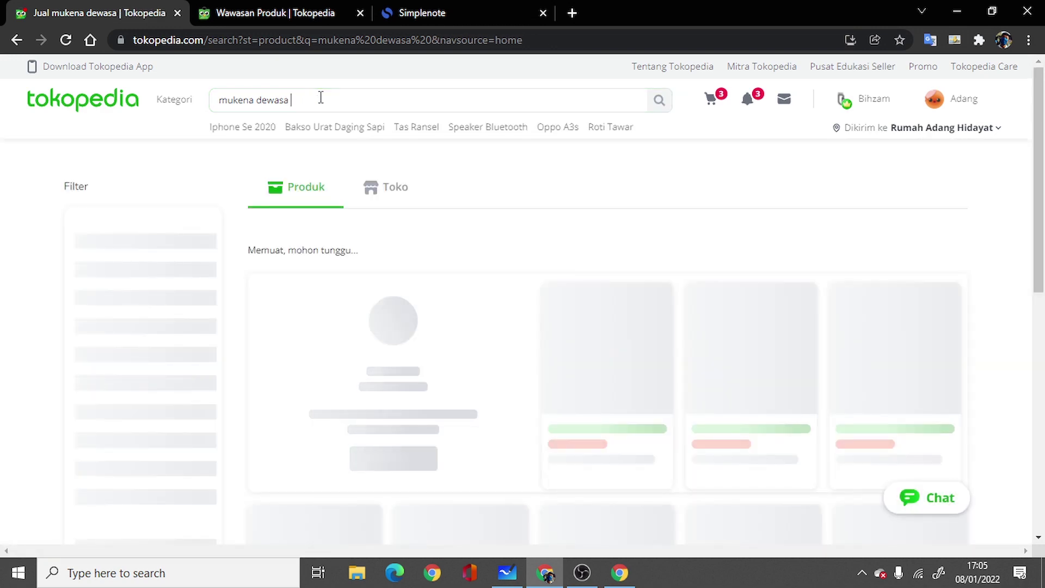
{"action": "scroll", "coordinate": [650, 267], "scroll_direction": "down", "scroll_amount": 6}
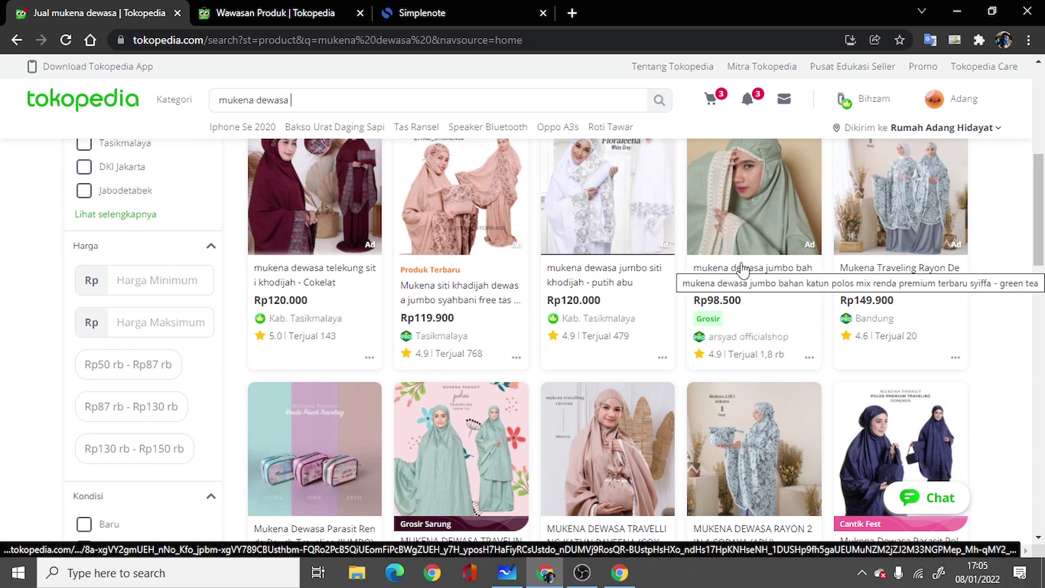
Step: Search for "mukena dewasa jumbo" in the logged-in window, checking the whiteboard formula, and locate arsyad officialshop's ad
{"action": "left_click", "coordinate": [522, 103]}
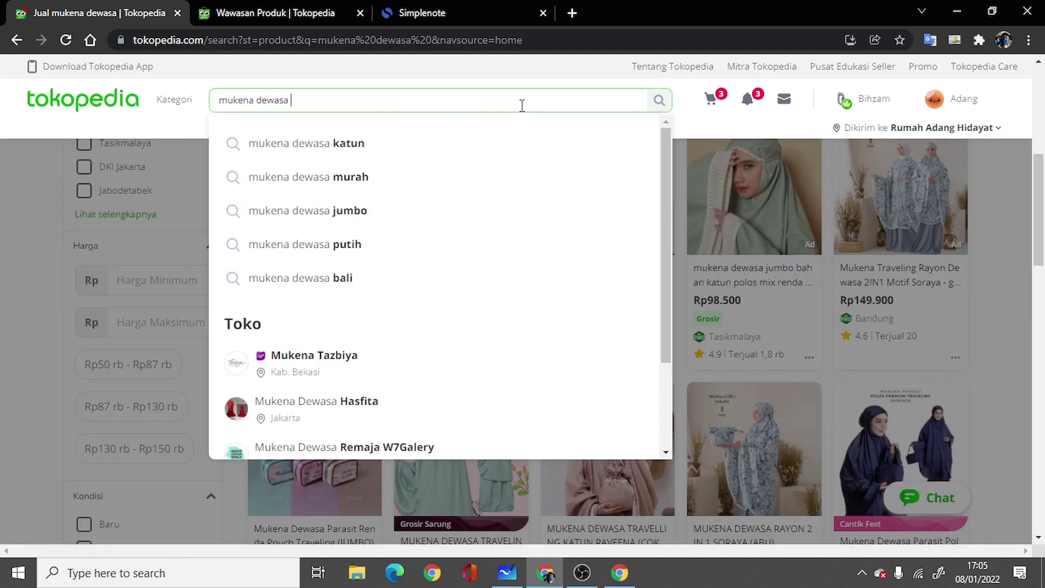
{"action": "type", "text": "jumbo"}
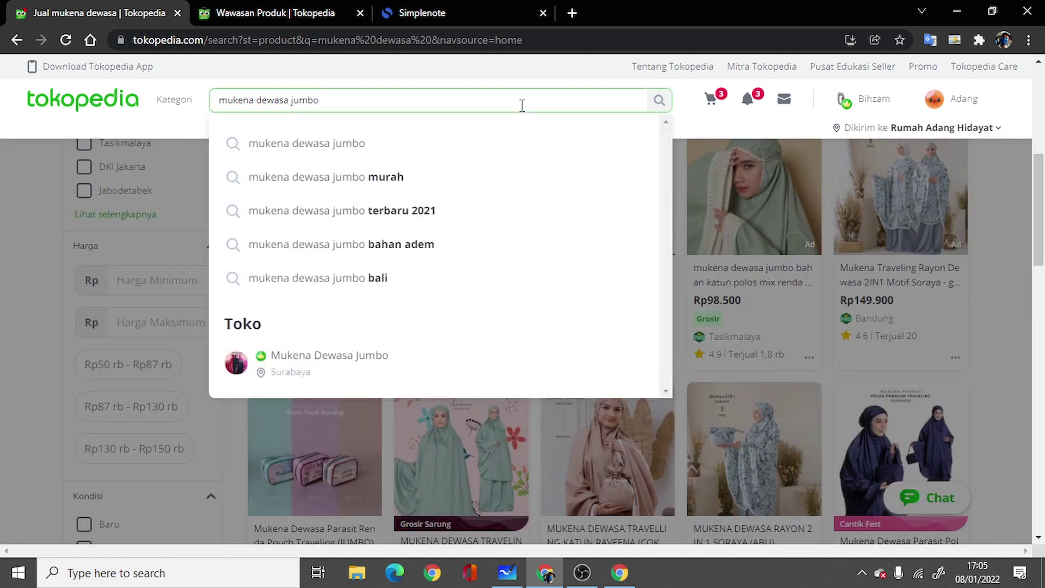
{"action": "left_click", "coordinate": [523, 576]}
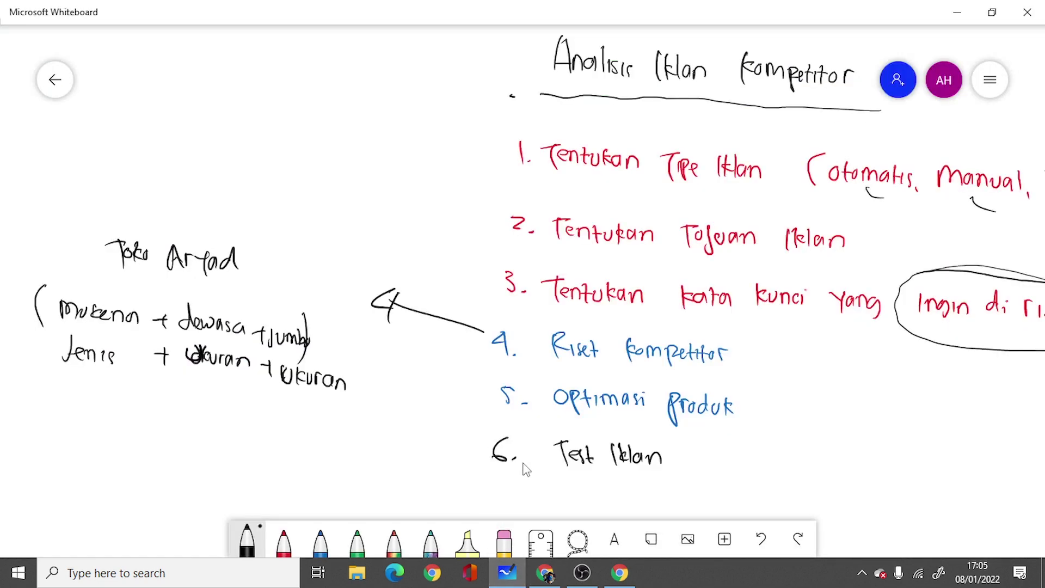
{"action": "left_click", "coordinate": [544, 573]}
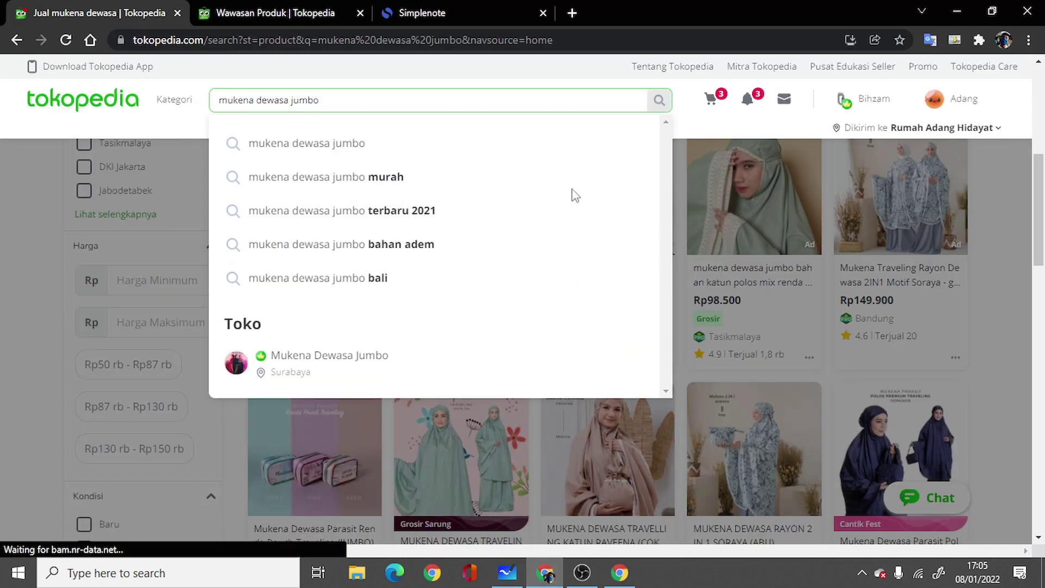
{"action": "key", "text": "Return"}
{"action": "scroll", "coordinate": [561, 205], "scroll_direction": "down", "scroll_amount": 3}
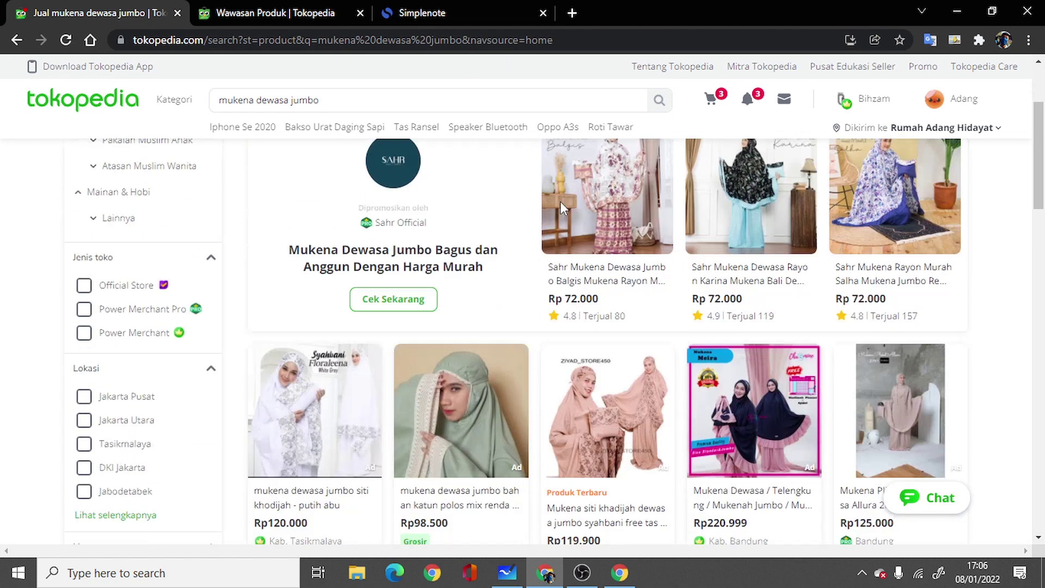
{"action": "scroll", "coordinate": [563, 206], "scroll_direction": "down", "scroll_amount": 1}
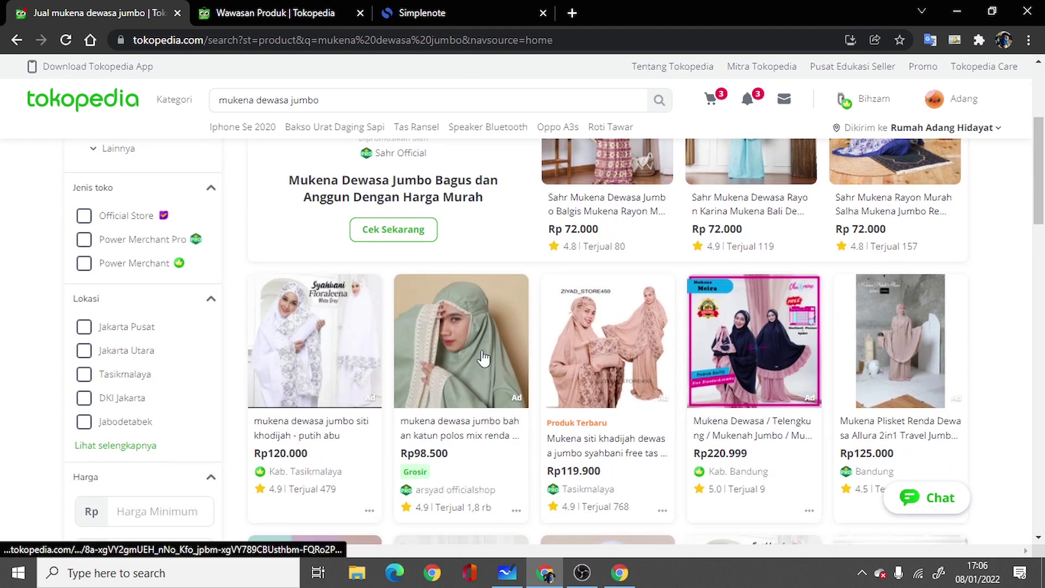
Step: Repeat the "mukena dewasa jumbo" search in the guest window and examine the position of arsyad officialshop's ad
{"action": "key", "text": "alt+Tab"}
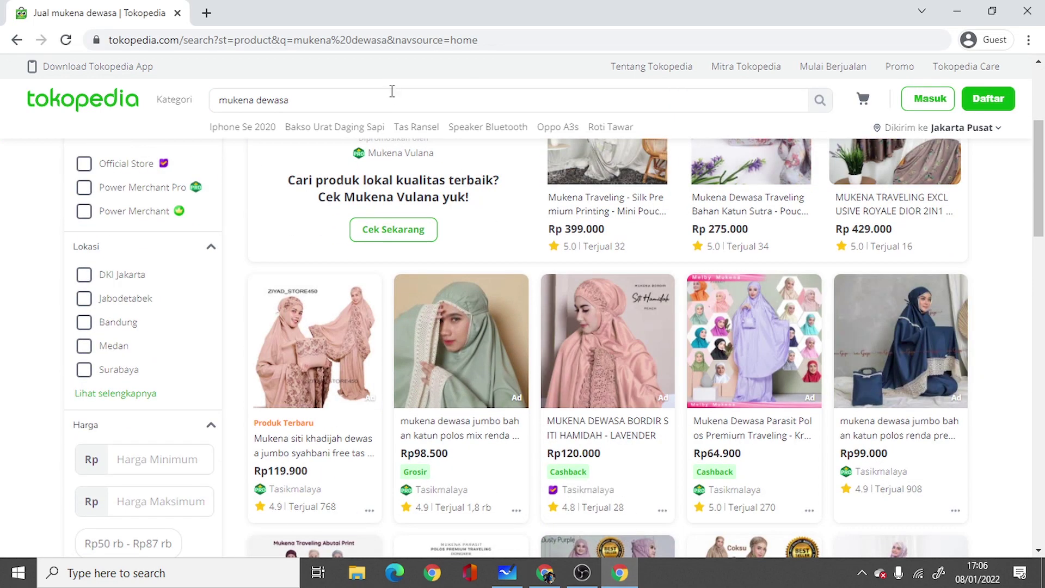
{"action": "type", "text": "jumbo"}
{"action": "key", "text": "Return"}
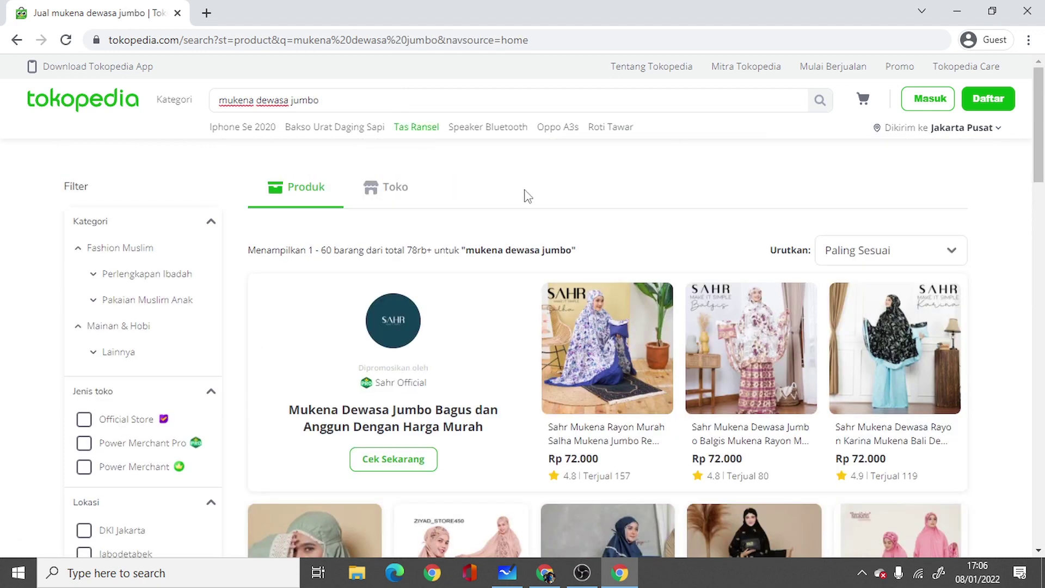
{"action": "scroll", "coordinate": [404, 339], "scroll_direction": "down", "scroll_amount": 4}
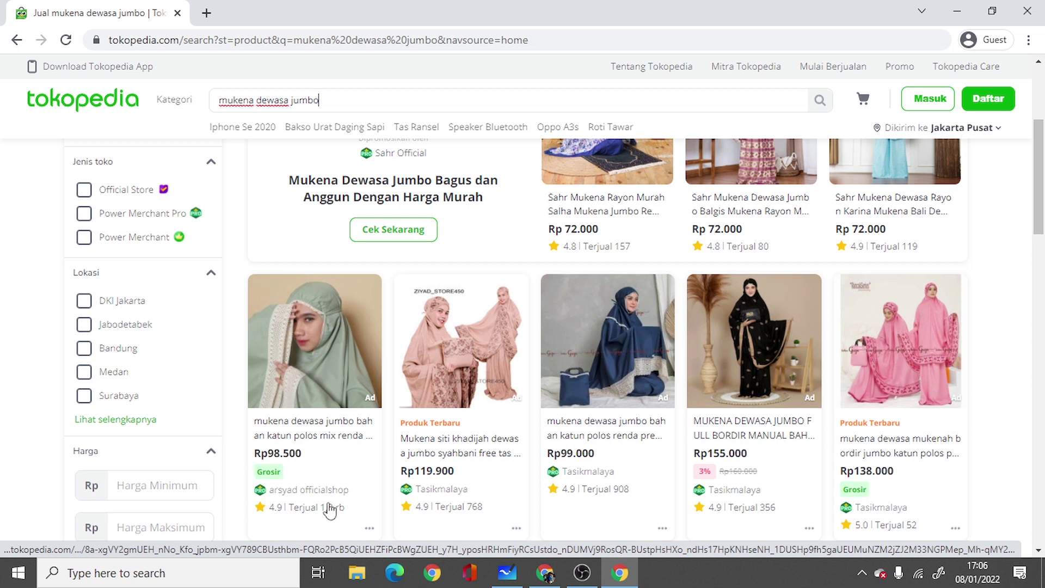
Step: Switch to Microsoft Whiteboard and handwrite the bracketed ad type "Iklan produk / Otomatis" below the title formula
{"action": "left_click", "coordinate": [506, 573]}
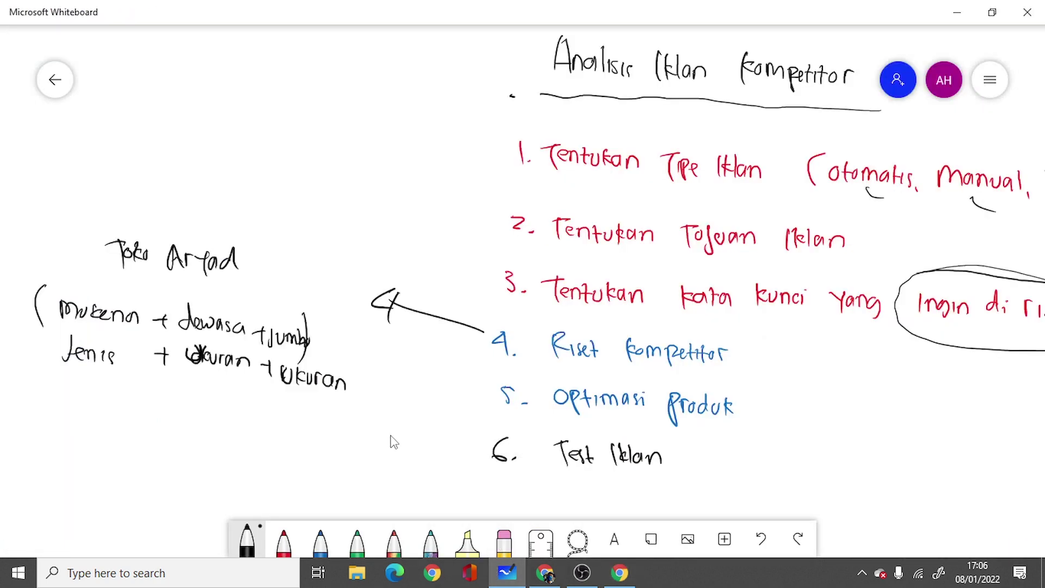
{"action": "left_click_drag", "start_coordinate": [392, 438], "coordinate": [520, 307]}
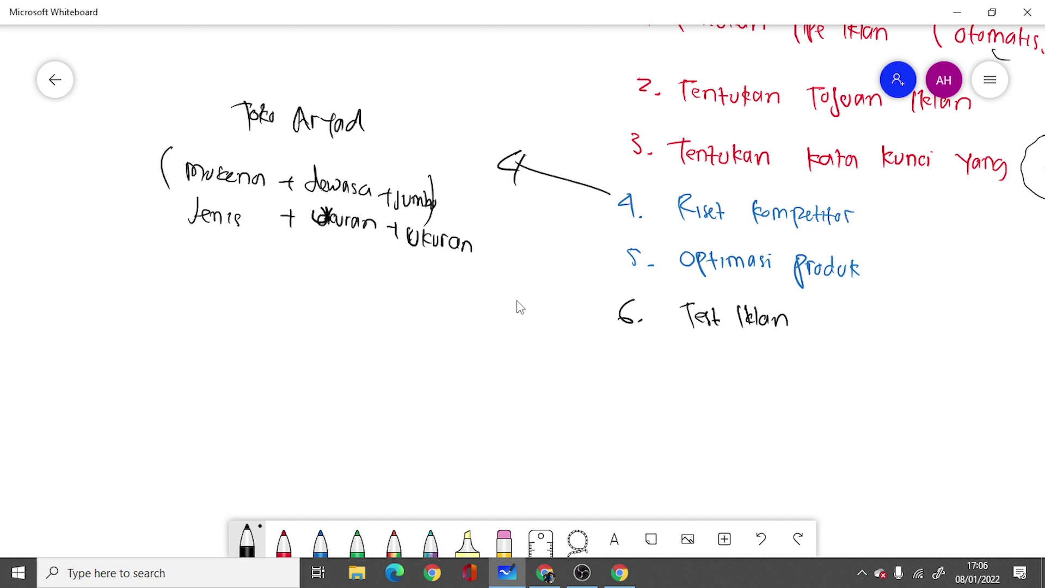
{"action": "mouse_move", "coordinate": [166, 256]}
{"action": "left_mouse_down"}
{"action": "mouse_move", "coordinate": [145, 280]}
{"action": "mouse_move", "coordinate": [153, 304]}
{"action": "left_mouse_up"}
{"action": "left_click_drag", "start_coordinate": [508, 284], "coordinate": [476, 368]}
{"action": "mouse_move", "coordinate": [181, 274]}
{"action": "left_mouse_down"}
{"action": "mouse_move", "coordinate": [190, 311]}
{"action": "mouse_move", "coordinate": [233, 311]}
{"action": "mouse_move", "coordinate": [271, 330]}
{"action": "mouse_move", "coordinate": [309, 299]}
{"action": "mouse_move", "coordinate": [354, 340]}
{"action": "mouse_move", "coordinate": [389, 347]}
{"action": "mouse_move", "coordinate": [395, 322]}
{"action": "mouse_move", "coordinate": [444, 345]}
{"action": "left_mouse_up"}
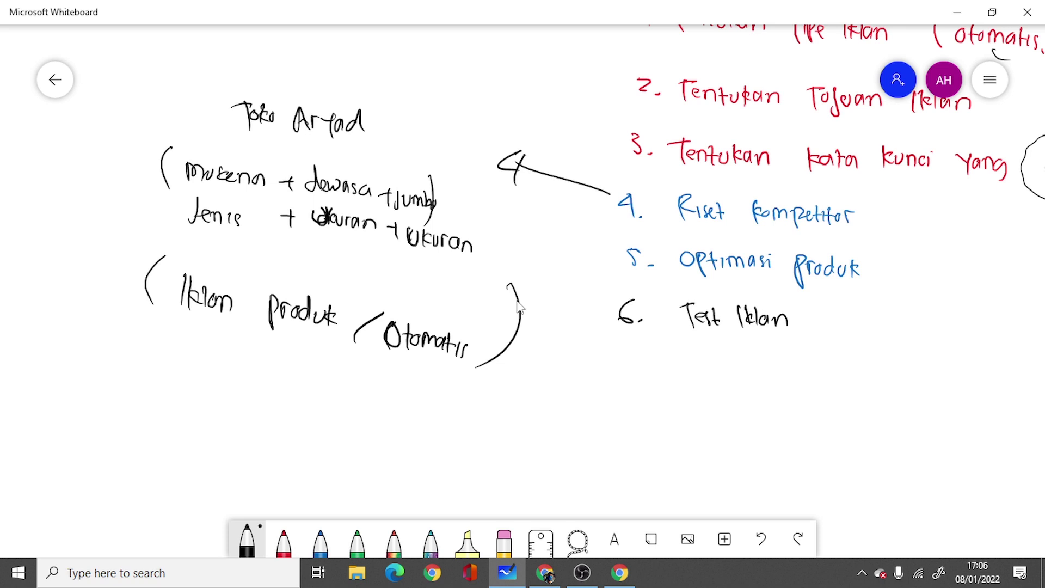
Step: Search for "mukena dewasa katun" in the logged-in Tokopedia window and look through the listings for arsyad officialshop's product
{"action": "left_click", "coordinate": [545, 573]}
{"action": "left_click", "coordinate": [361, 103]}
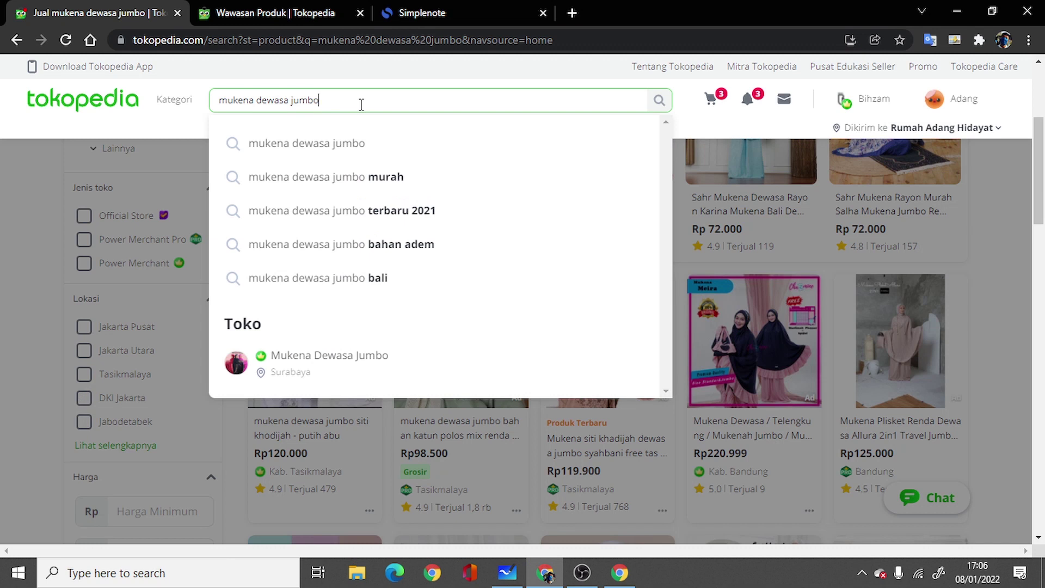
{"action": "key", "text": "BackSpace"}
{"action": "key", "text": "BackSpace"}
{"action": "key", "text": "BackSpace"}
{"action": "key", "text": "BackSpace"}
{"action": "key", "text": "BackSpace"}
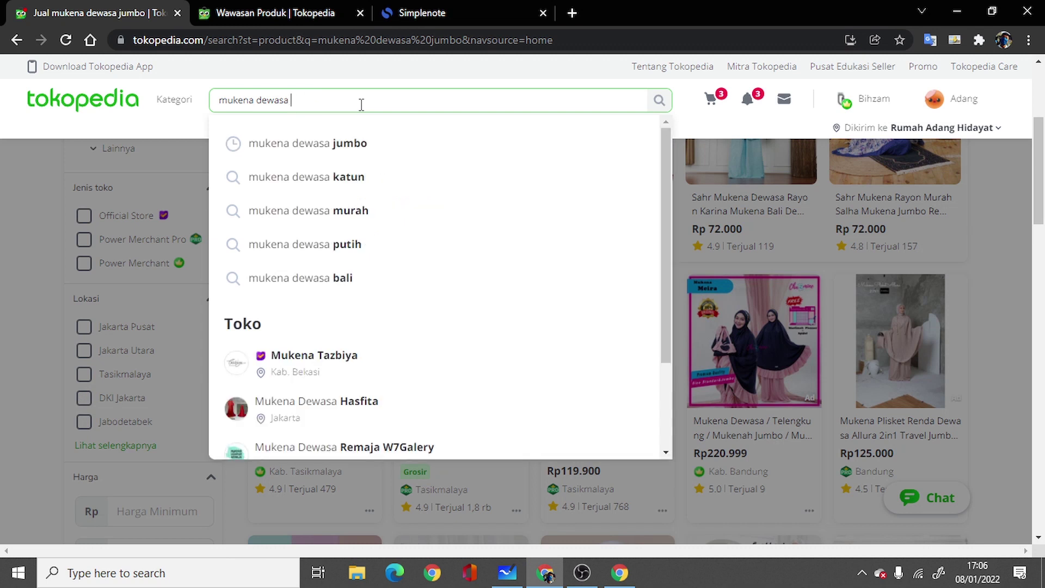
{"action": "type", "text": "katun"}
{"action": "key", "text": "Return"}
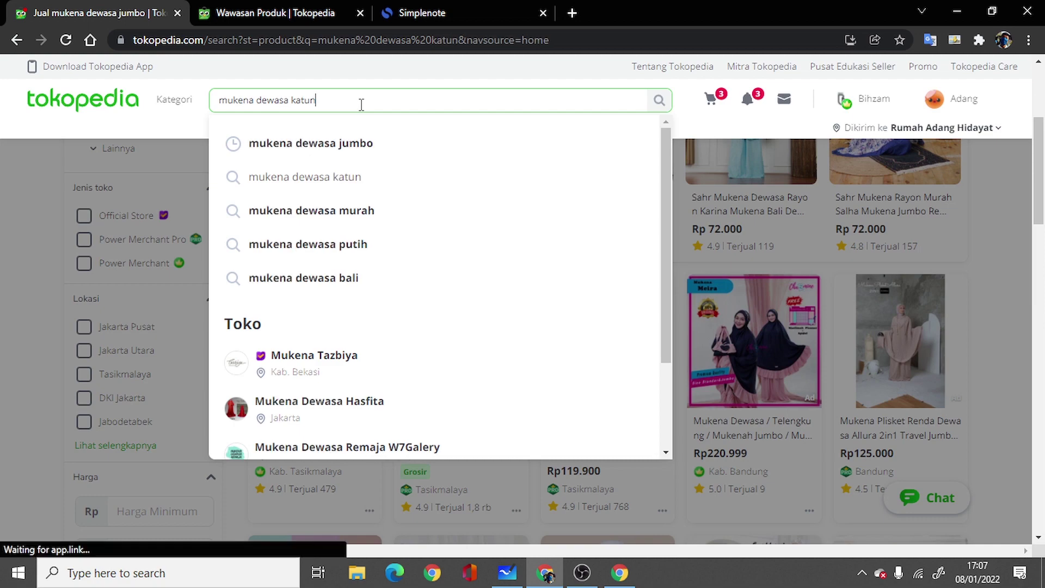
{"action": "scroll", "coordinate": [450, 339], "scroll_direction": "down", "scroll_amount": 12}
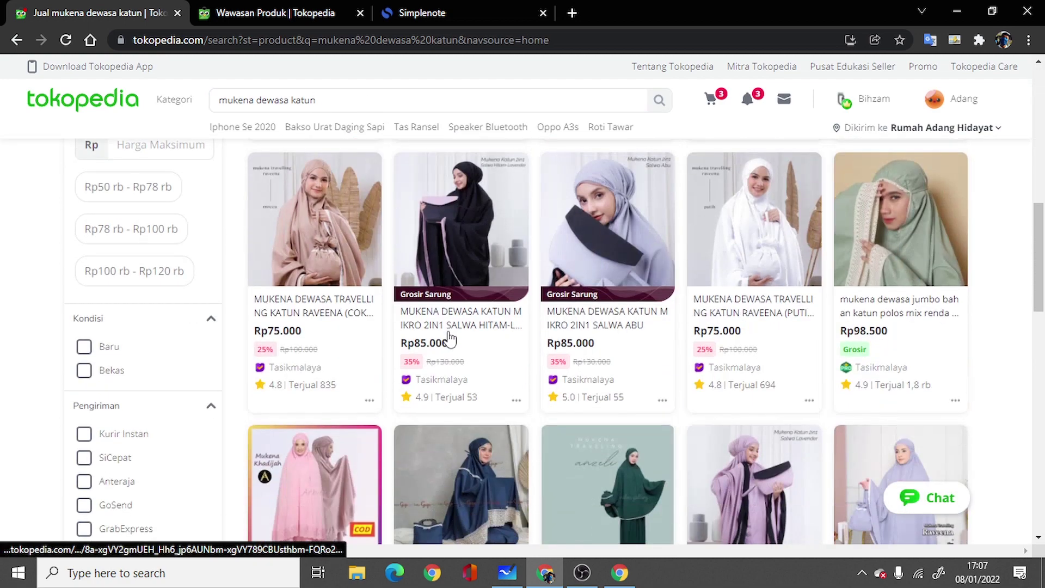
{"action": "scroll", "coordinate": [796, 305], "scroll_direction": "down", "scroll_amount": 10}
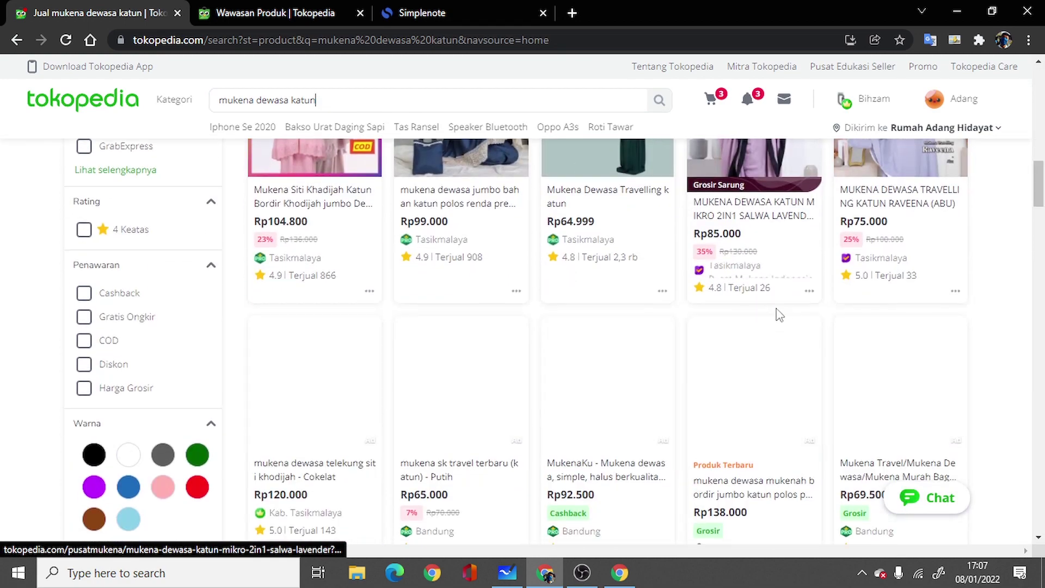
{"action": "scroll", "coordinate": [778, 316], "scroll_direction": "down", "scroll_amount": 5}
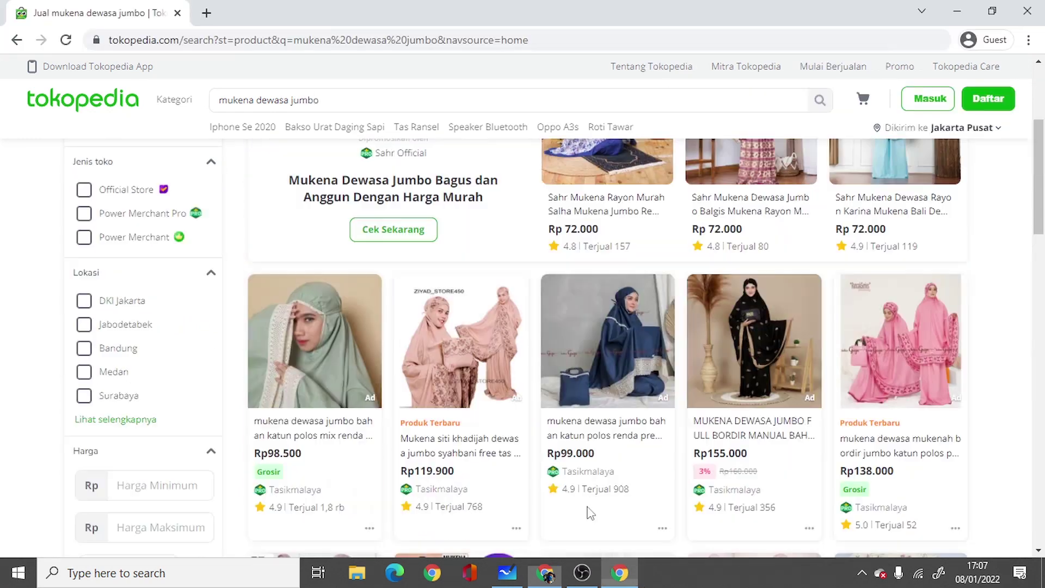
Step: Change the guest window's keyword to "mukena dewasa katun" and run the search
{"action": "left_click", "coordinate": [338, 104]}
{"action": "key", "text": "BackSpace"}
{"action": "key", "text": "BackSpace"}
{"action": "key", "text": "BackSpace"}
{"action": "key", "text": "BackSpace"}
{"action": "key", "text": "BackSpace"}
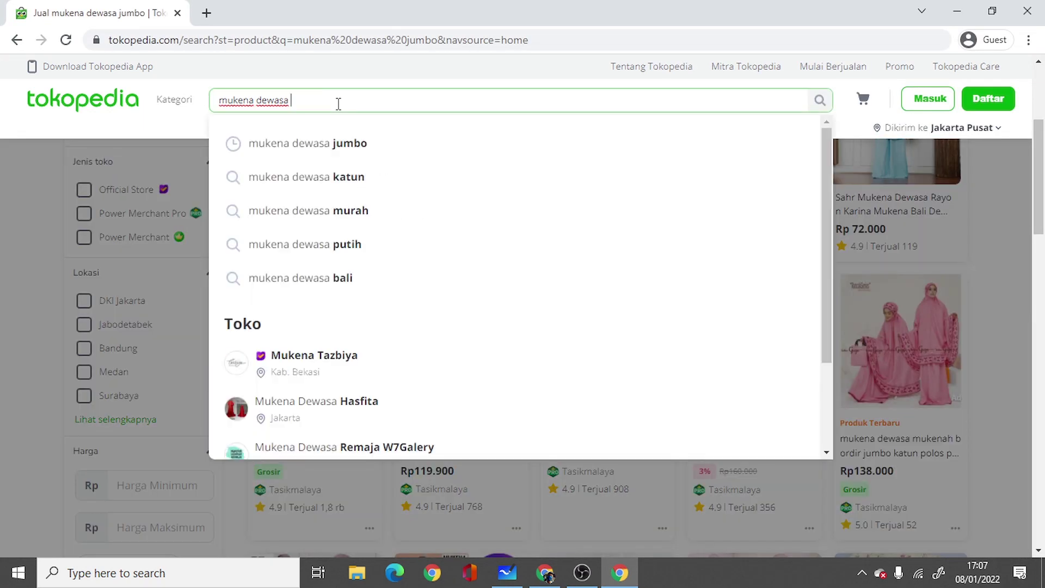
{"action": "type", "text": "katun"}
{"action": "key", "text": "Return"}
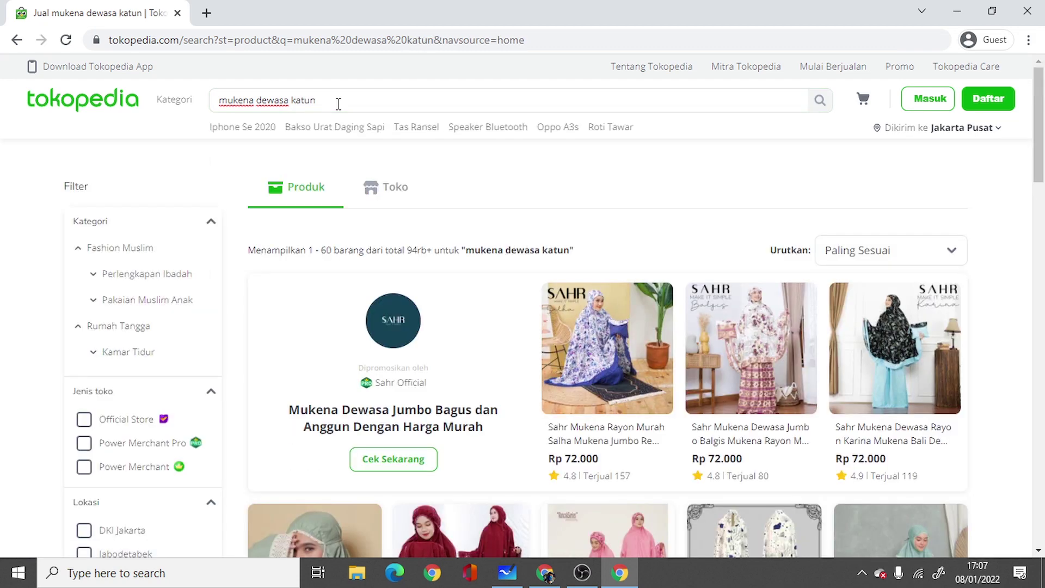
Step: Check the ads for "mukena dewasa katun" in the guest window, and search there for "mukena dewasa polos"
{"action": "scroll", "coordinate": [392, 381], "scroll_direction": "down", "scroll_amount": 5}
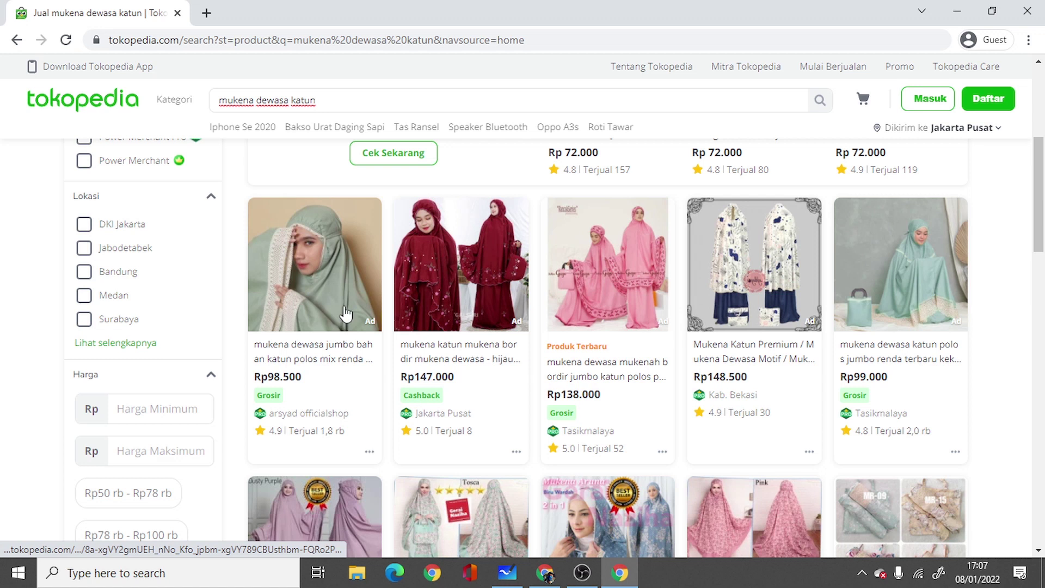
{"action": "key", "text": "BackSpace"}
{"action": "key", "text": "BackSpace"}
{"action": "key", "text": "BackSpace"}
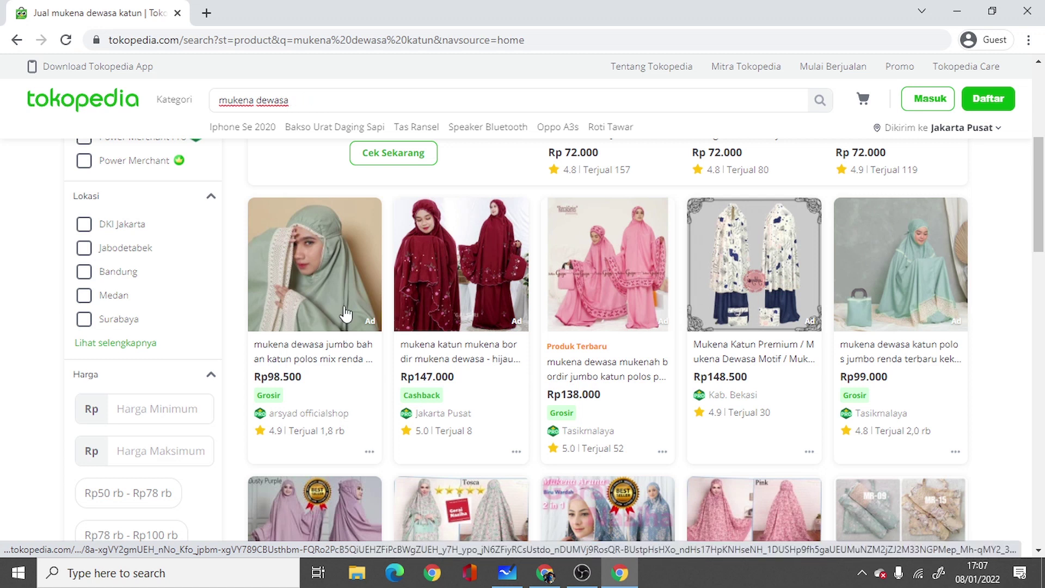
{"action": "type", "text": "polos"}
{"action": "key", "text": "Return"}
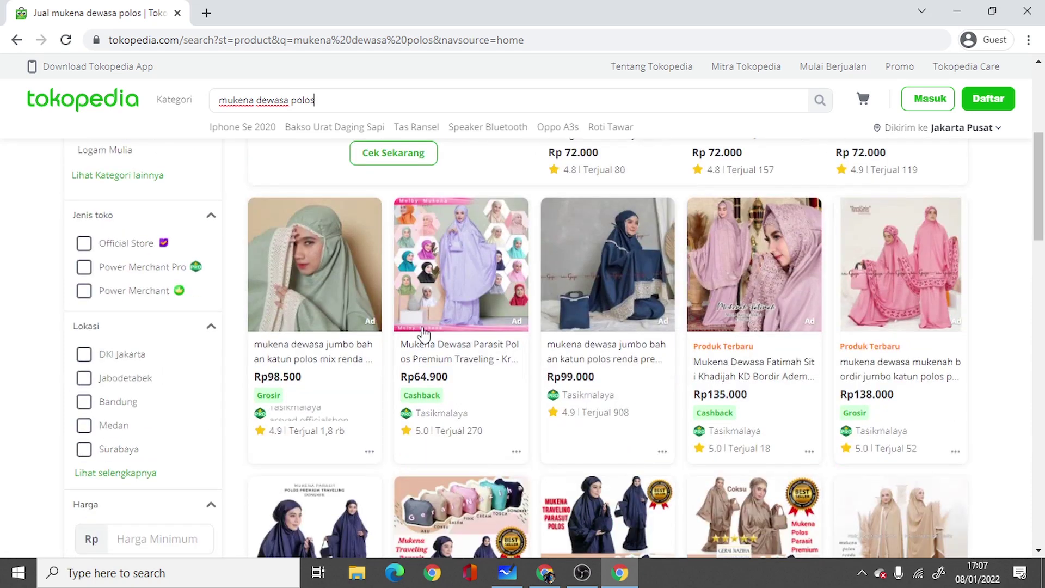
Step: Switch to the logged-in Tokopedia window, search for "mukena dewasa polos" and examine the order of the product ads
{"action": "left_click", "coordinate": [545, 573]}
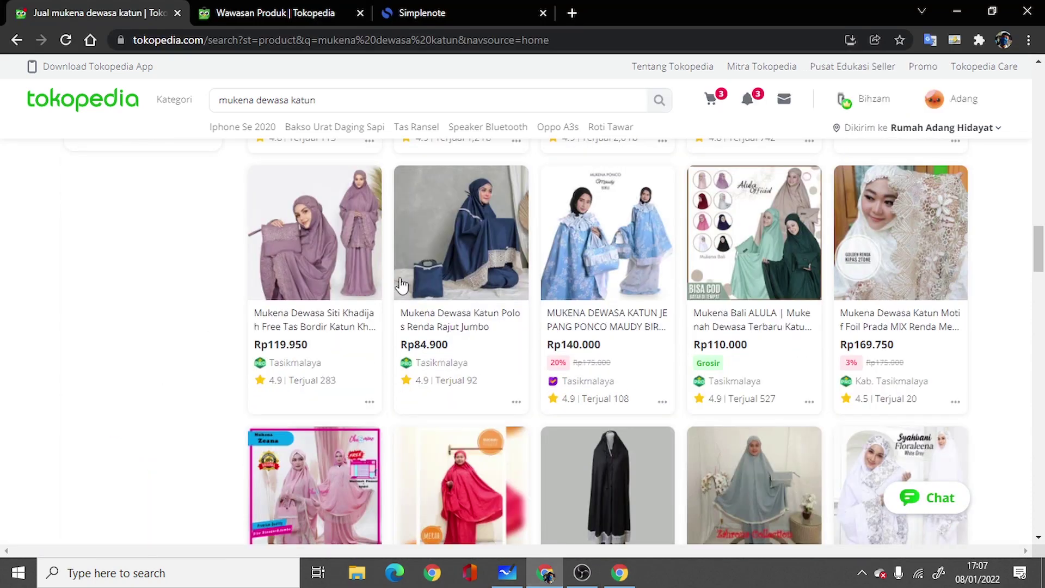
{"action": "left_click", "coordinate": [351, 103]}
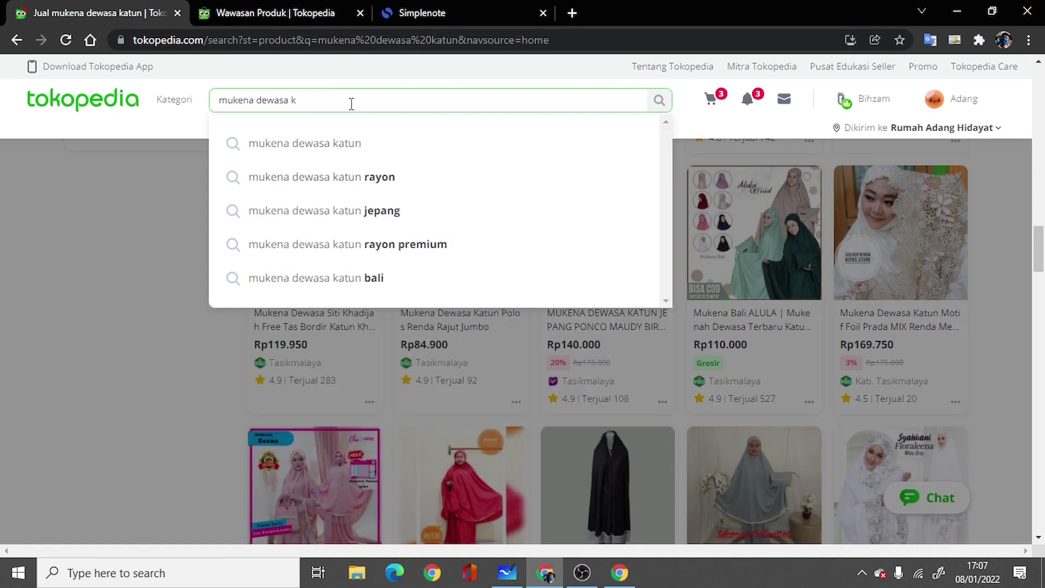
{"action": "key", "text": "BackSpace"}
{"action": "type", "text": "polos"}
{"action": "key", "text": "Return"}
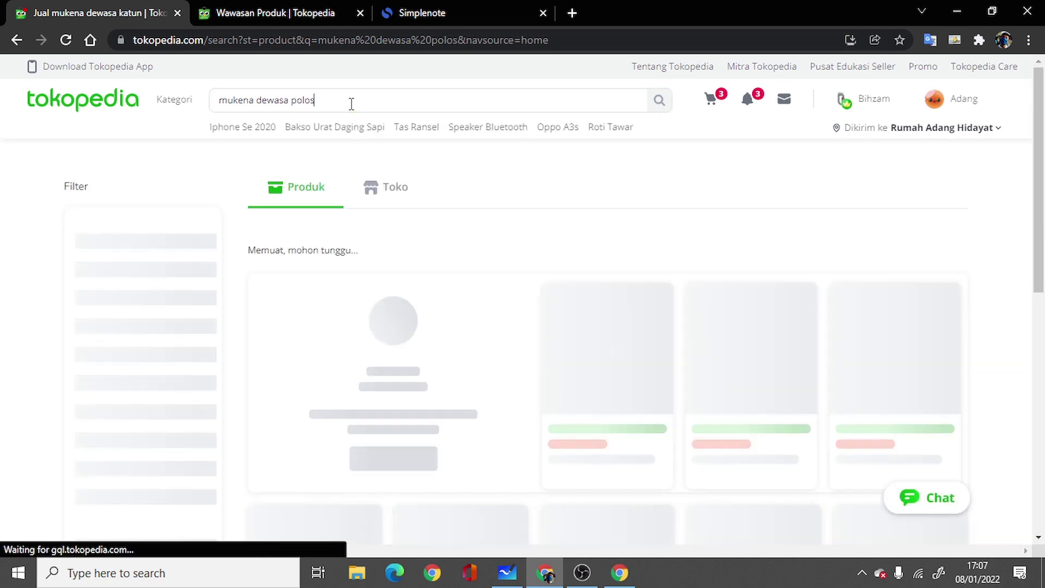
{"action": "scroll", "coordinate": [464, 161], "scroll_direction": "down", "scroll_amount": 3}
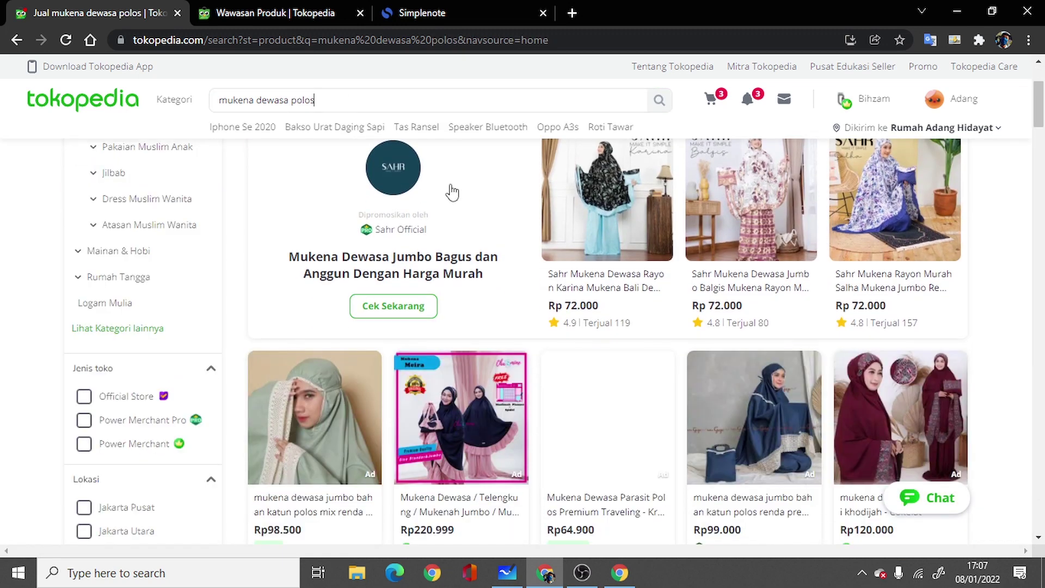
{"action": "scroll", "coordinate": [452, 192], "scroll_direction": "down", "scroll_amount": 3}
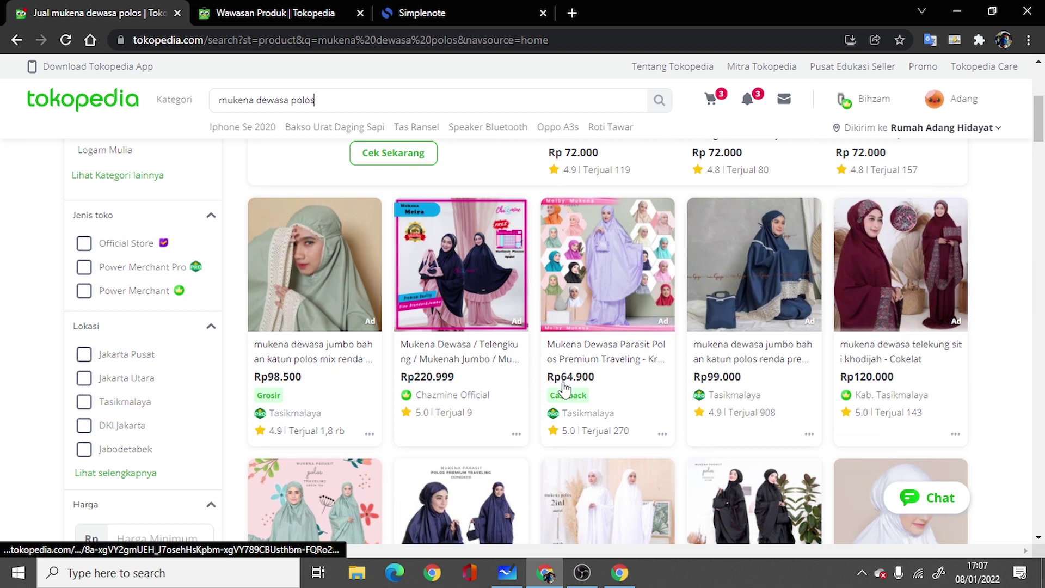
Step: Return to the guest window, search for "mukena dewasa foil" and look through the ads for arsyad officialshop's product
{"action": "key", "text": "alt+Tab"}
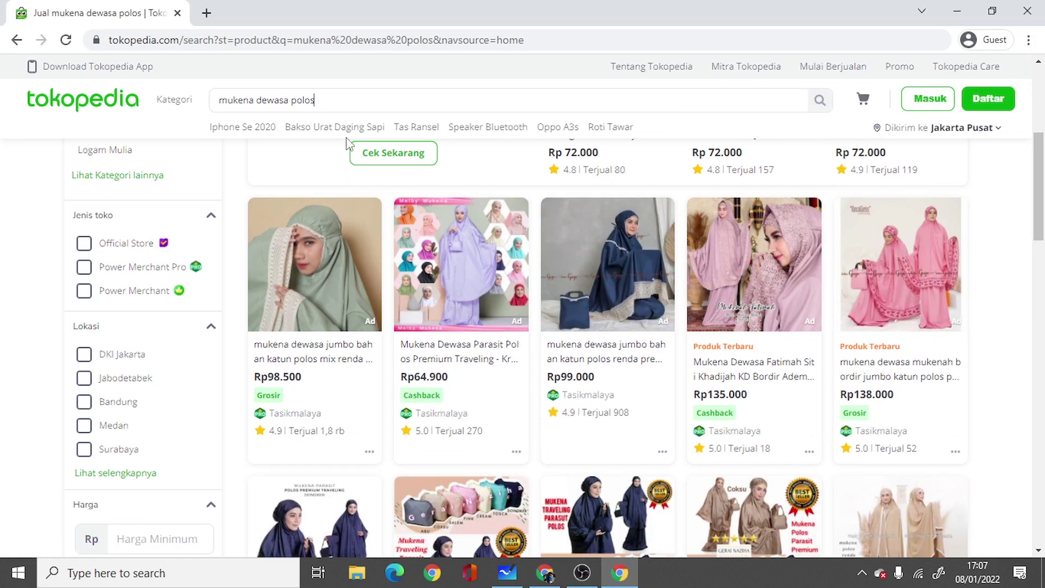
{"action": "left_click", "coordinate": [355, 111]}
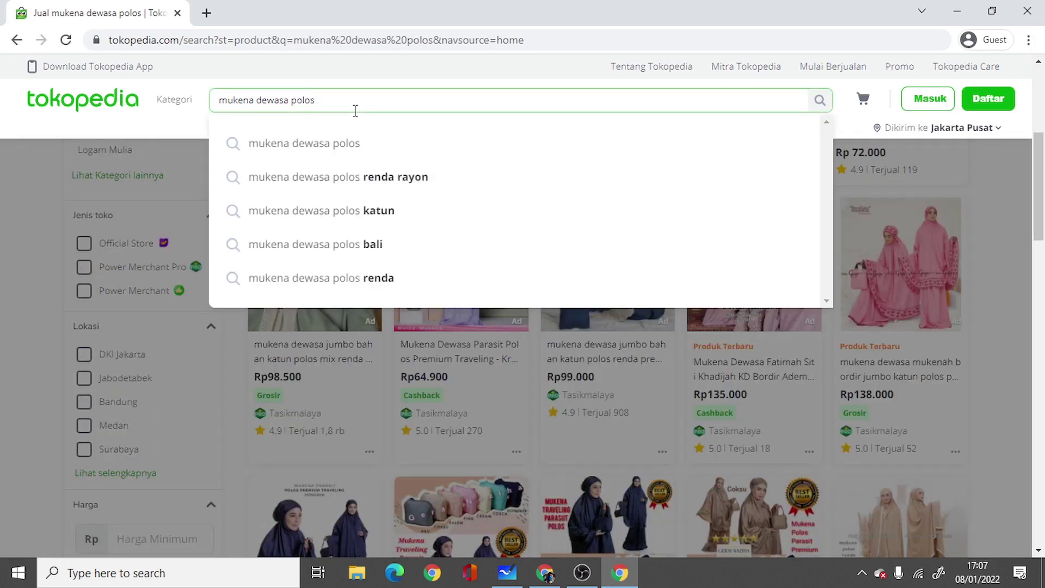
{"action": "key", "text": "BackSpace"}
{"action": "key", "text": "BackSpace"}
{"action": "key", "text": "BackSpace"}
{"action": "type", "text": "f"}
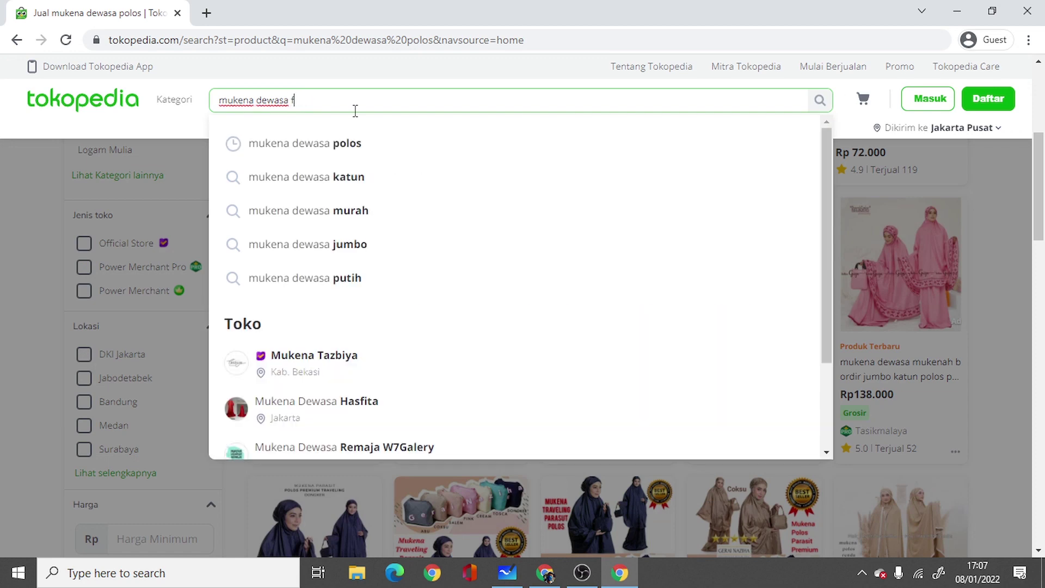
{"action": "type", "text": "oil"}
{"action": "key", "text": "Return"}
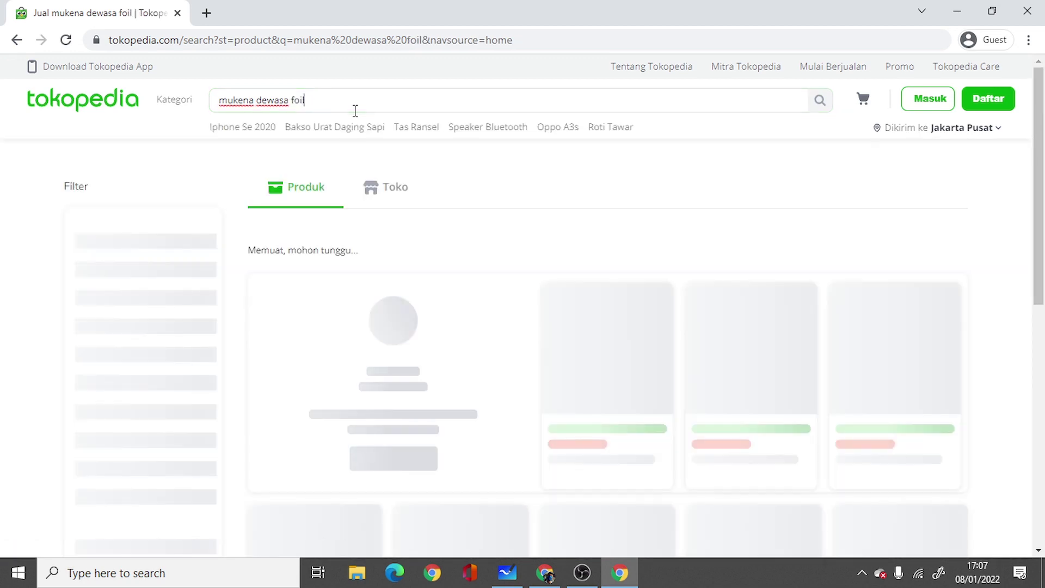
{"action": "scroll", "coordinate": [409, 250], "scroll_direction": "down", "scroll_amount": 4}
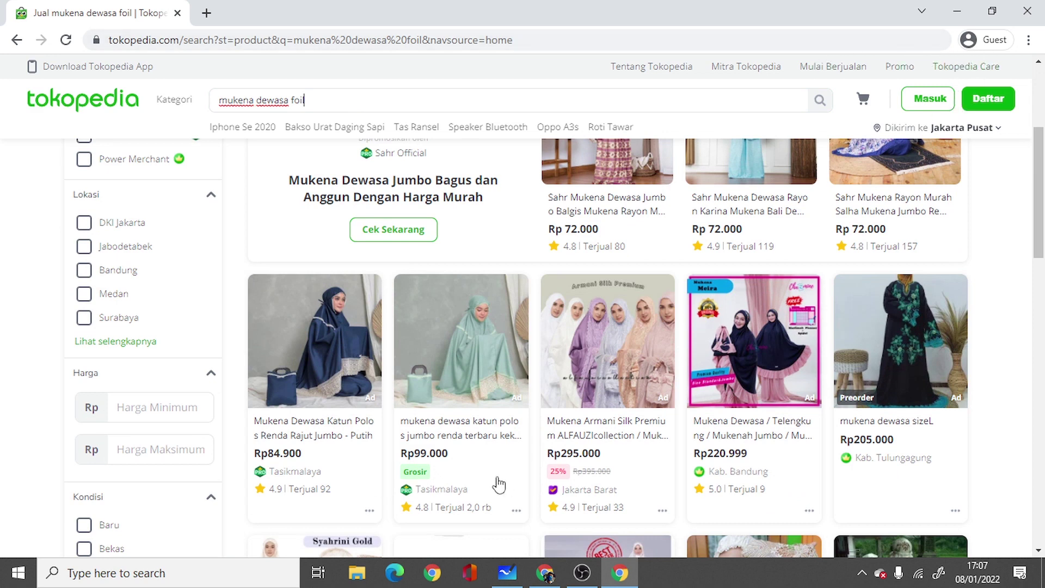
Step: Repeat the "mukena dewasa foil" search in the logged-in window and examine which products are advertised
{"action": "left_click", "coordinate": [531, 573]}
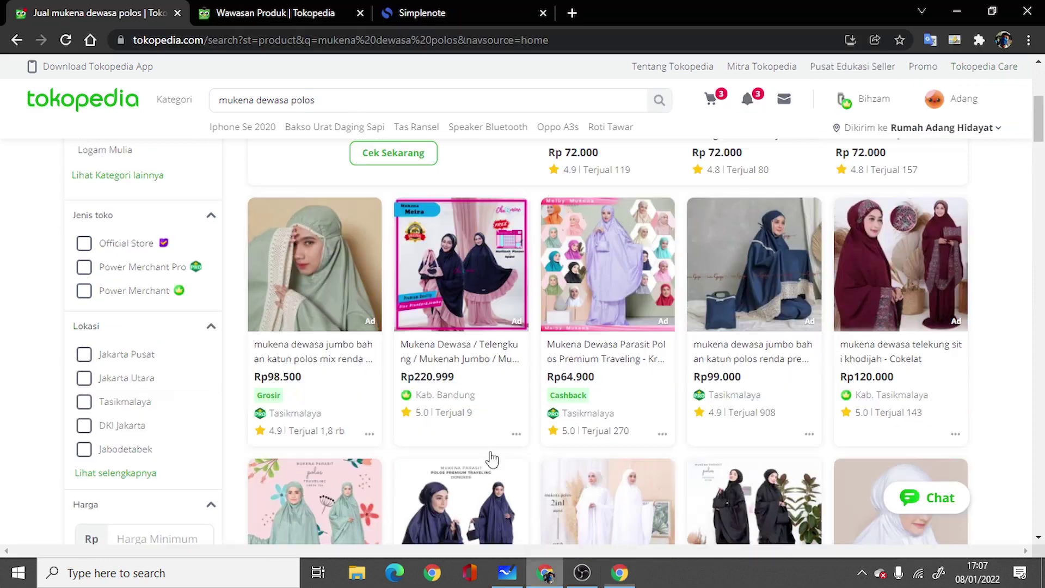
{"action": "left_click", "coordinate": [349, 108]}
{"action": "key", "text": "BackSpace"}
{"action": "type", "text": "foi"}
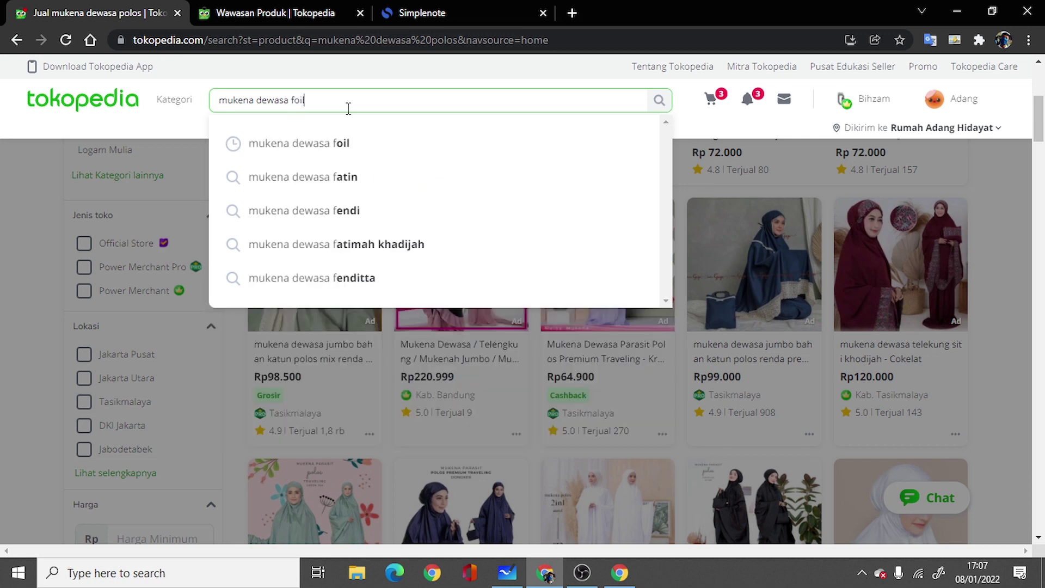
{"action": "key", "text": "Return"}
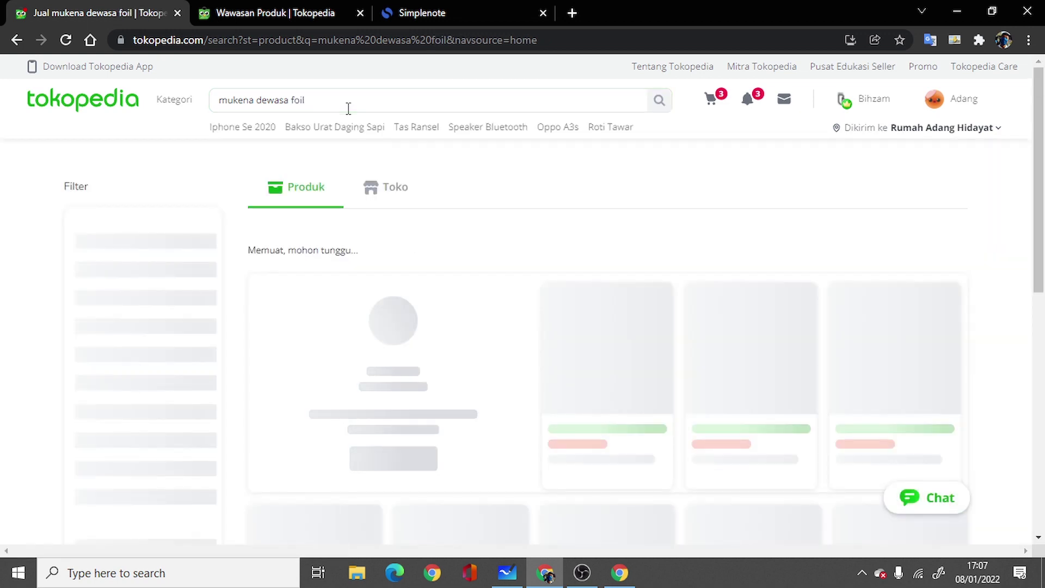
{"action": "scroll", "coordinate": [477, 272], "scroll_direction": "down", "scroll_amount": 10}
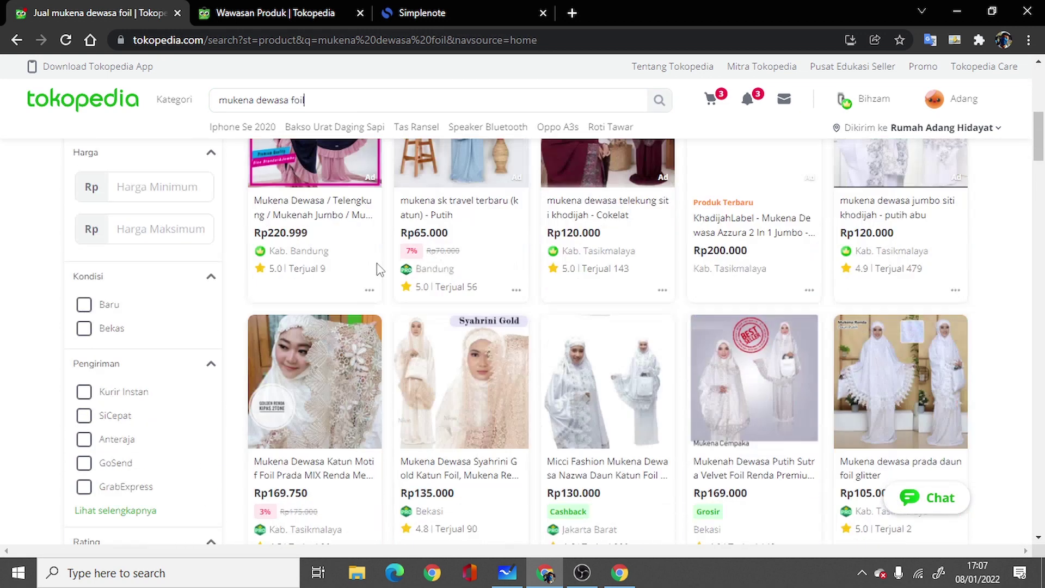
{"action": "scroll", "coordinate": [387, 223], "scroll_direction": "up", "scroll_amount": 4}
{"action": "scroll", "coordinate": [392, 262], "scroll_direction": "down", "scroll_amount": 3}
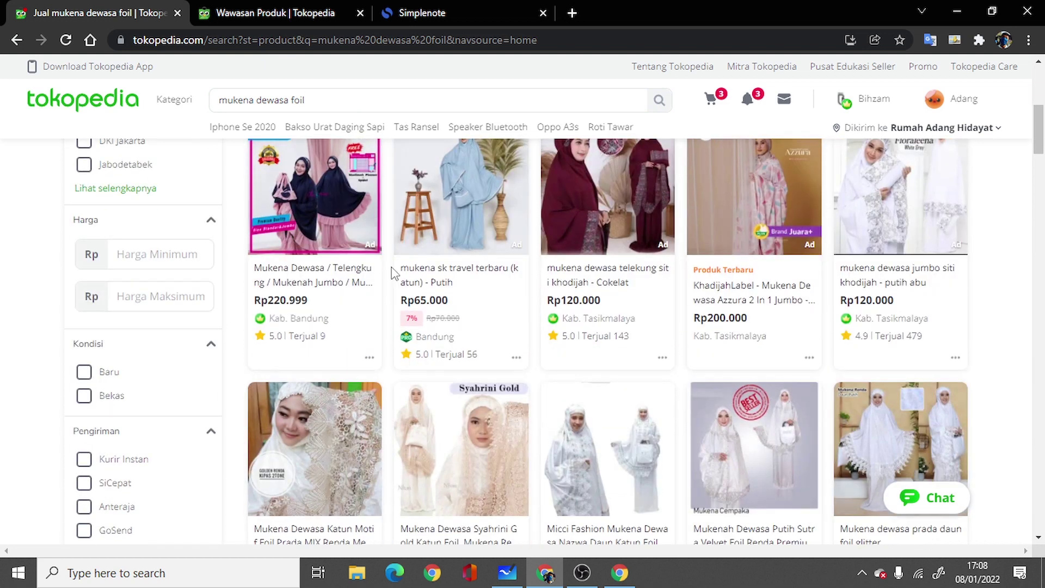
{"action": "scroll", "coordinate": [393, 272], "scroll_direction": "up", "scroll_amount": 1}
{"action": "scroll", "coordinate": [393, 273], "scroll_direction": "up", "scroll_amount": 1}
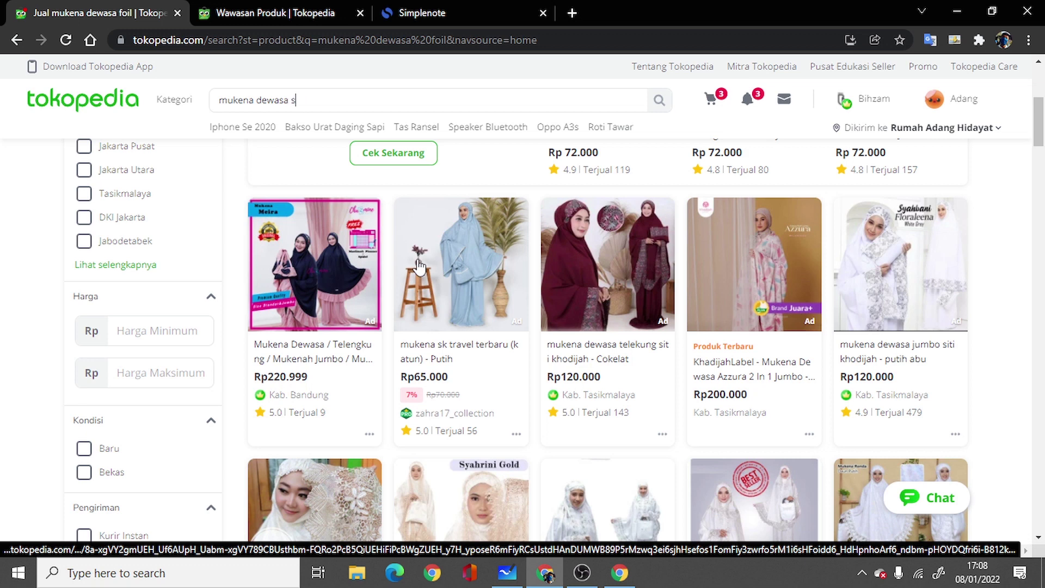
Step: Search for "mukena dewasa syahbani" in the logged-in window and examine the advertised products
{"action": "type", "text": "yahbani\\"}
{"action": "key", "text": "Return"}
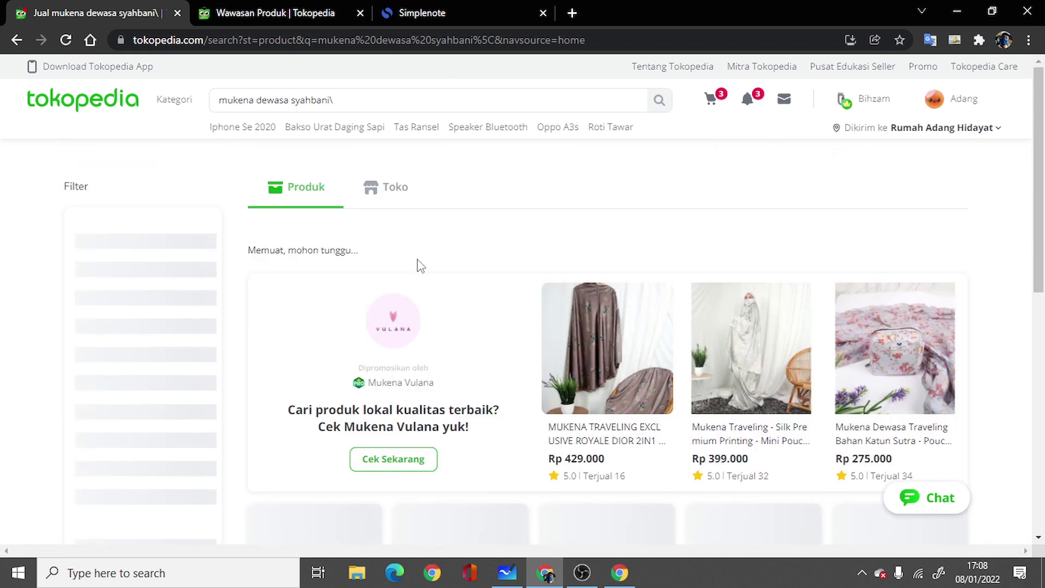
{"action": "key", "text": "Return"}
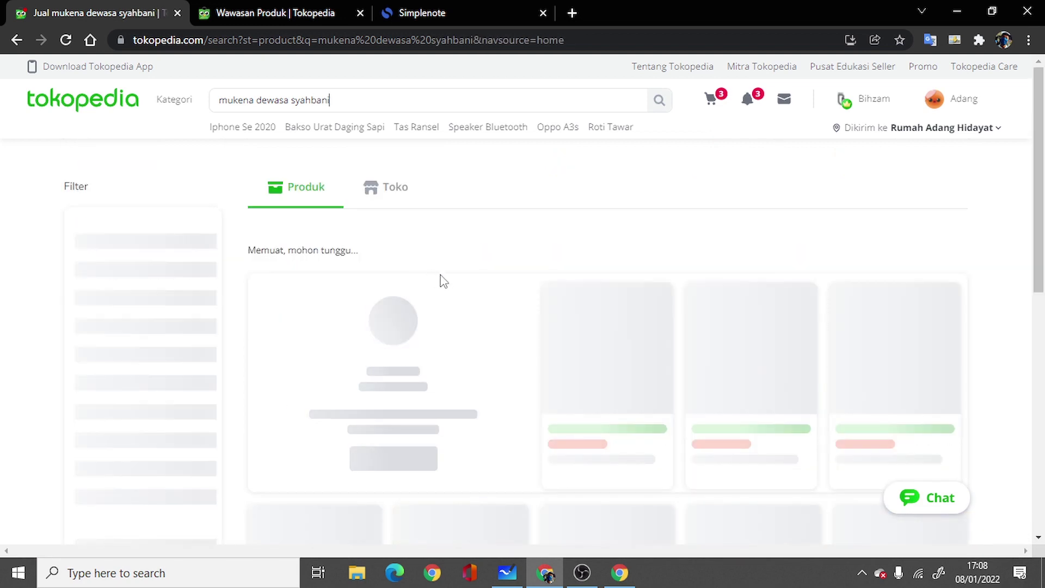
{"action": "scroll", "coordinate": [554, 201], "scroll_direction": "down", "scroll_amount": 4}
{"action": "scroll", "coordinate": [490, 245], "scroll_direction": "down", "scroll_amount": 4}
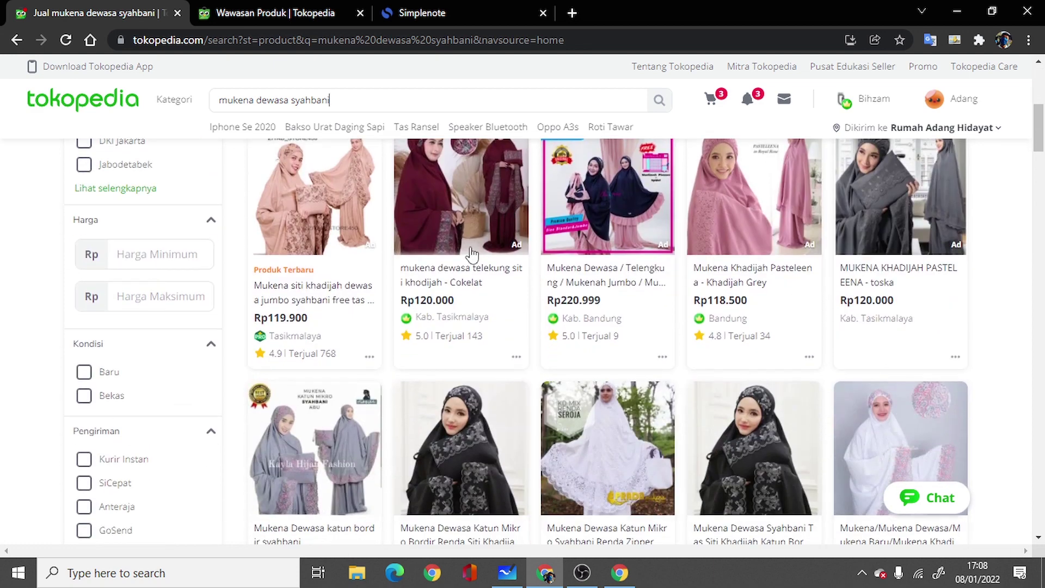
{"action": "scroll", "coordinate": [447, 265], "scroll_direction": "down", "scroll_amount": 2}
{"action": "scroll", "coordinate": [444, 264], "scroll_direction": "up", "scroll_amount": 4}
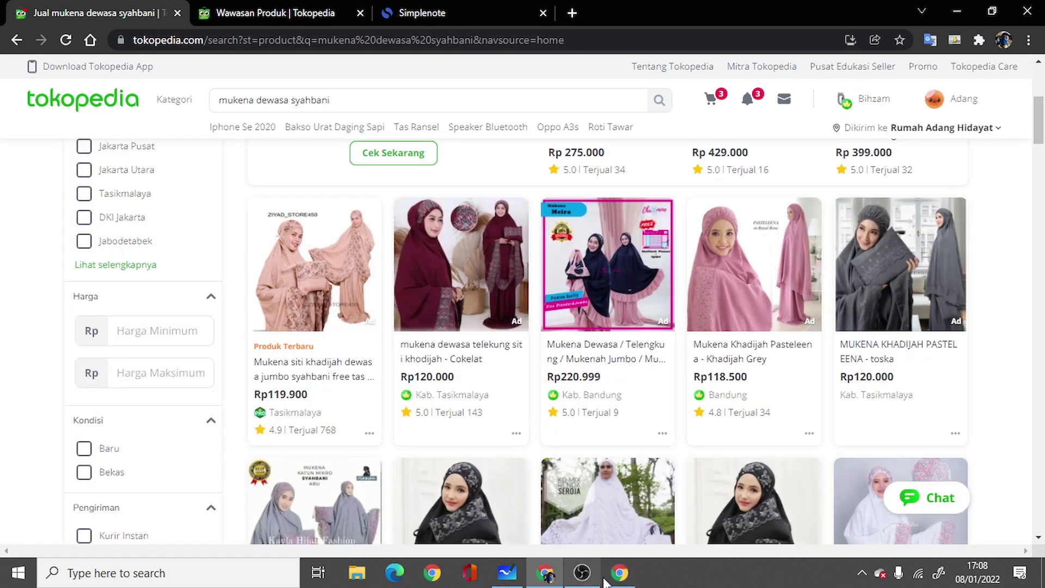
Step: Run the "mukena dewasa syahbani" search in the guest window and look through the ads and listings below them
{"action": "left_click", "coordinate": [618, 574]}
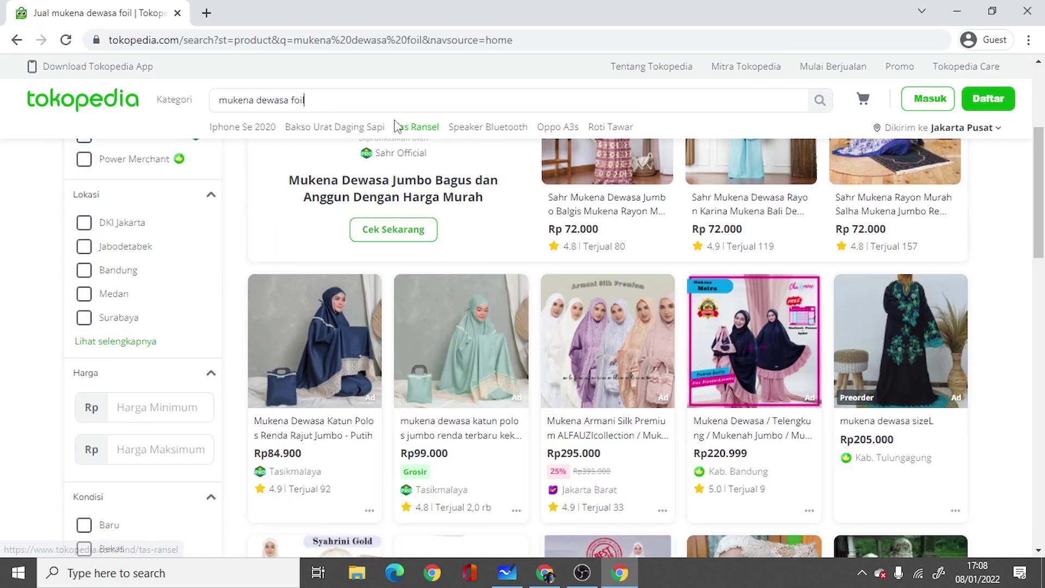
{"action": "left_click", "coordinate": [391, 109]}
{"action": "key", "text": "BackSpace"}
{"action": "key", "text": "BackSpace"}
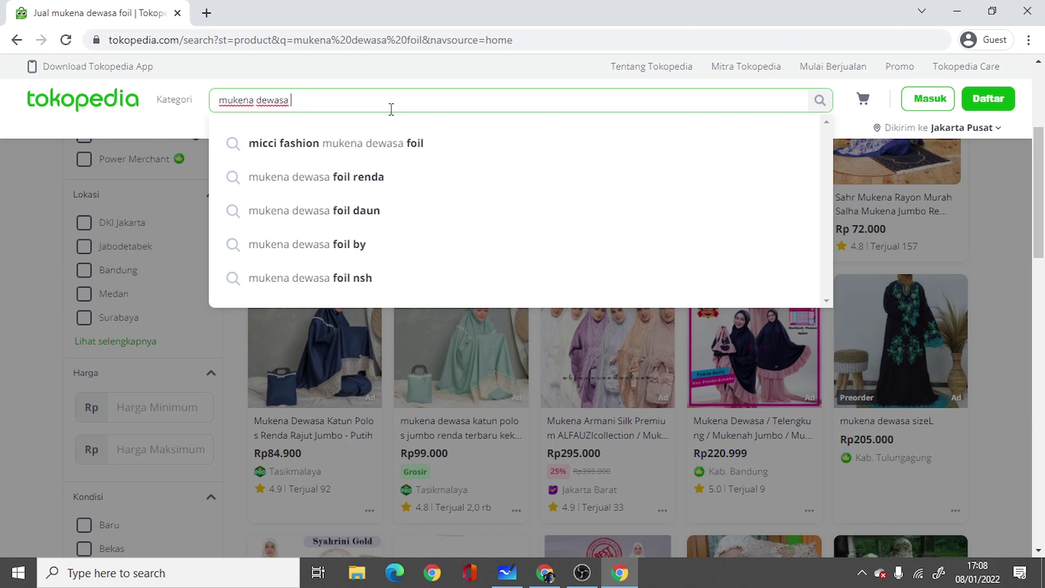
{"action": "type", "text": "syahbani"}
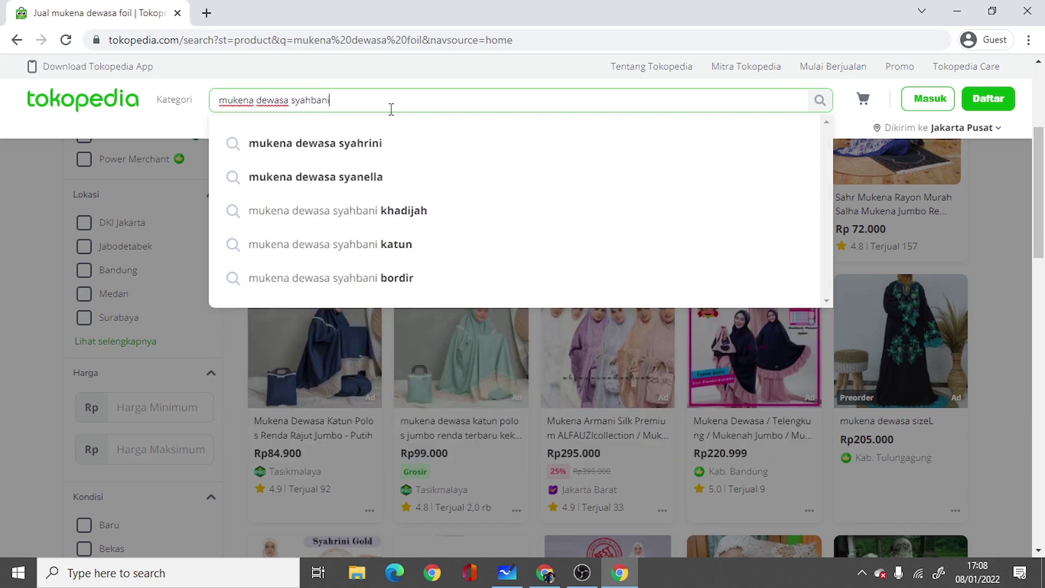
{"action": "key", "text": "Return"}
{"action": "scroll", "coordinate": [430, 226], "scroll_direction": "down", "scroll_amount": 1}
{"action": "scroll", "coordinate": [430, 225], "scroll_direction": "down", "scroll_amount": 9}
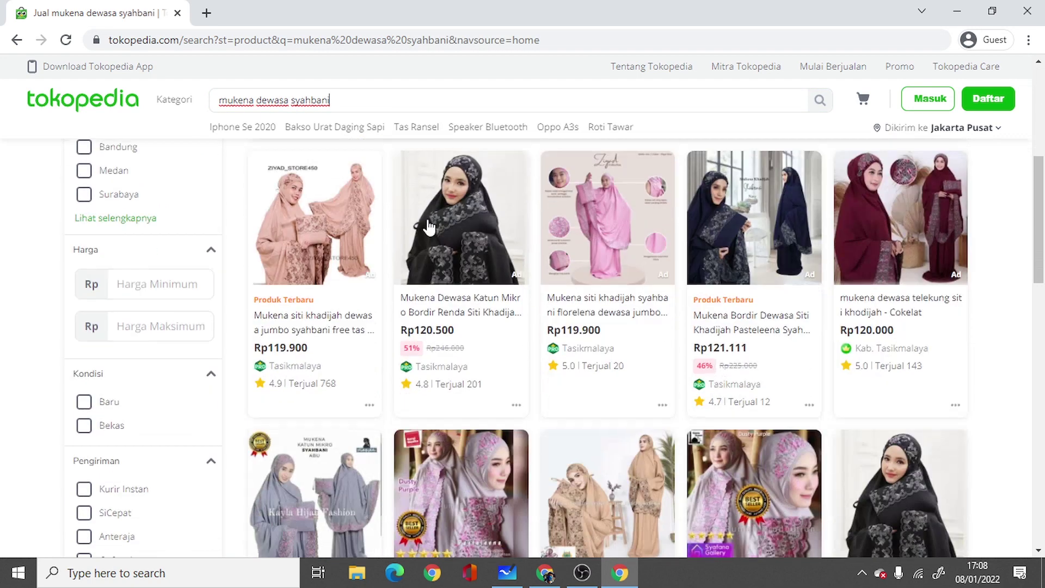
{"action": "scroll", "coordinate": [430, 223], "scroll_direction": "down", "scroll_amount": 1}
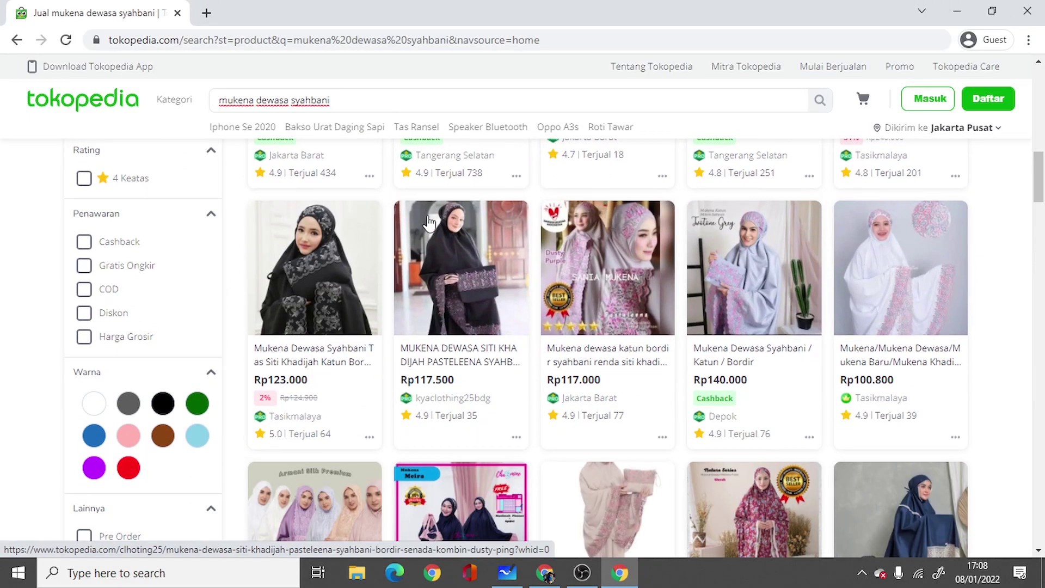
Step: Switch to Microsoft Whiteboard and handwrite the heading "Iklan produk" in black on the empty area below the bracketed ad type
{"action": "left_click", "coordinate": [505, 568]}
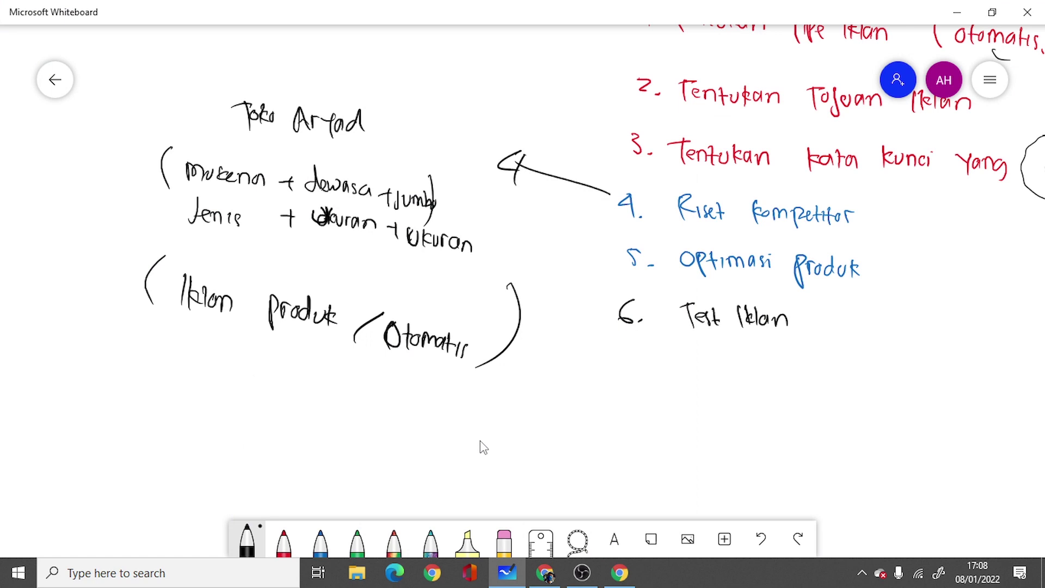
{"action": "left_click_drag", "start_coordinate": [497, 416], "coordinate": [570, 213]}
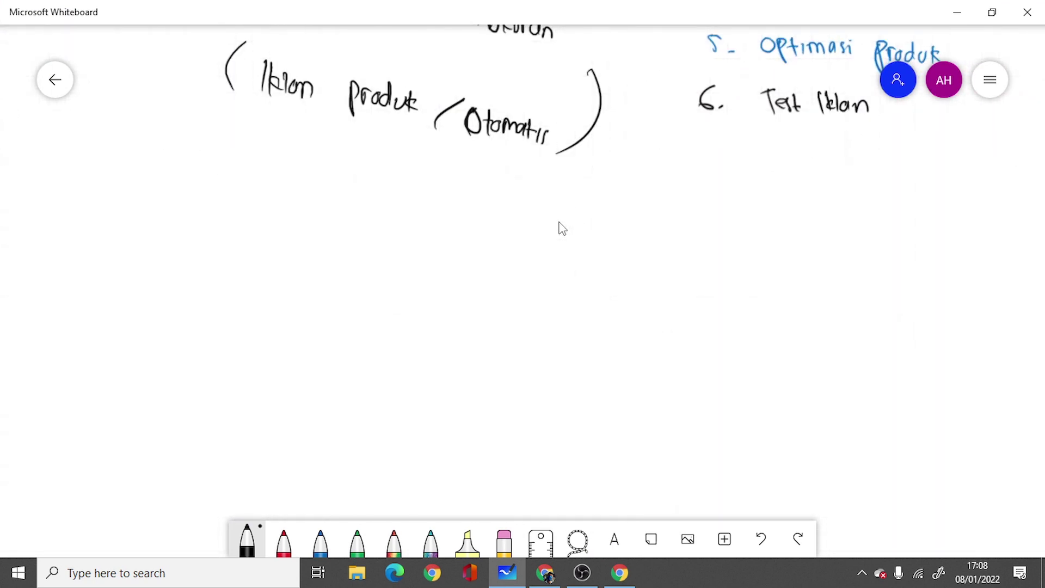
{"action": "mouse_move", "coordinate": [209, 194]}
{"action": "left_mouse_down"}
{"action": "mouse_move", "coordinate": [202, 223]}
{"action": "mouse_move", "coordinate": [233, 207]}
{"action": "mouse_move", "coordinate": [294, 235]}
{"action": "mouse_move", "coordinate": [318, 212]}
{"action": "mouse_move", "coordinate": [351, 226]}
{"action": "left_mouse_up"}
{"action": "left_click_drag", "start_coordinate": [359, 214], "coordinate": [360, 227]}
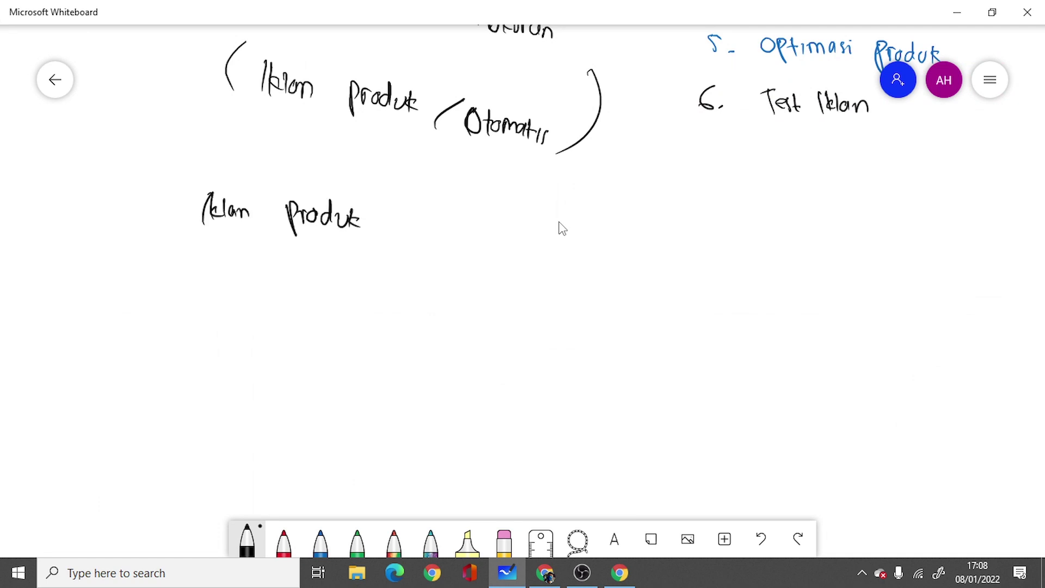
Step: Handwrite "Mukena" in black and "dewasa" in red on a line below the "Iklan produk" heading
{"action": "left_click_drag", "start_coordinate": [173, 311], "coordinate": [175, 289]}
{"action": "mouse_move", "coordinate": [174, 290]}
{"action": "left_mouse_down"}
{"action": "mouse_move", "coordinate": [189, 312]}
{"action": "mouse_move", "coordinate": [213, 314]}
{"action": "left_mouse_up"}
{"action": "left_click_drag", "start_coordinate": [213, 306], "coordinate": [256, 315]}
{"action": "left_click", "coordinate": [283, 541]}
{"action": "mouse_move", "coordinate": [328, 310]}
{"action": "left_mouse_down"}
{"action": "mouse_move", "coordinate": [322, 321]}
{"action": "mouse_move", "coordinate": [331, 323]}
{"action": "left_mouse_up"}
{"action": "mouse_move", "coordinate": [333, 318]}
{"action": "left_mouse_down"}
{"action": "mouse_move", "coordinate": [348, 325]}
{"action": "mouse_move", "coordinate": [366, 310]}
{"action": "mouse_move", "coordinate": [380, 326]}
{"action": "left_mouse_up"}
{"action": "mouse_move", "coordinate": [389, 312]}
{"action": "left_mouse_down"}
{"action": "mouse_move", "coordinate": [384, 329]}
{"action": "mouse_move", "coordinate": [412, 329]}
{"action": "left_mouse_up"}
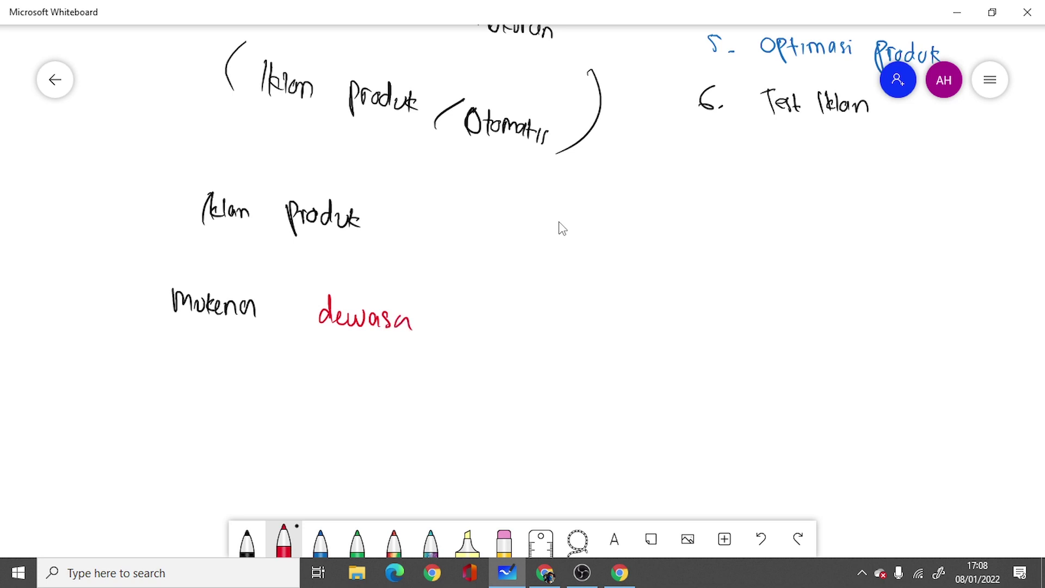
Step: Handwrite "Jumbo" in blue after the word "dewasa"
{"action": "left_click", "coordinate": [321, 542]}
{"action": "left_click_drag", "start_coordinate": [483, 318], "coordinate": [478, 342]}
{"action": "left_click_drag", "start_coordinate": [490, 326], "coordinate": [533, 342]}
{"action": "left_click_drag", "start_coordinate": [539, 324], "coordinate": [551, 344]}
Step: Handwrite "Polos" and "Katun" in black after "Jumbo" to extend the product title
{"action": "left_click", "coordinate": [240, 554]}
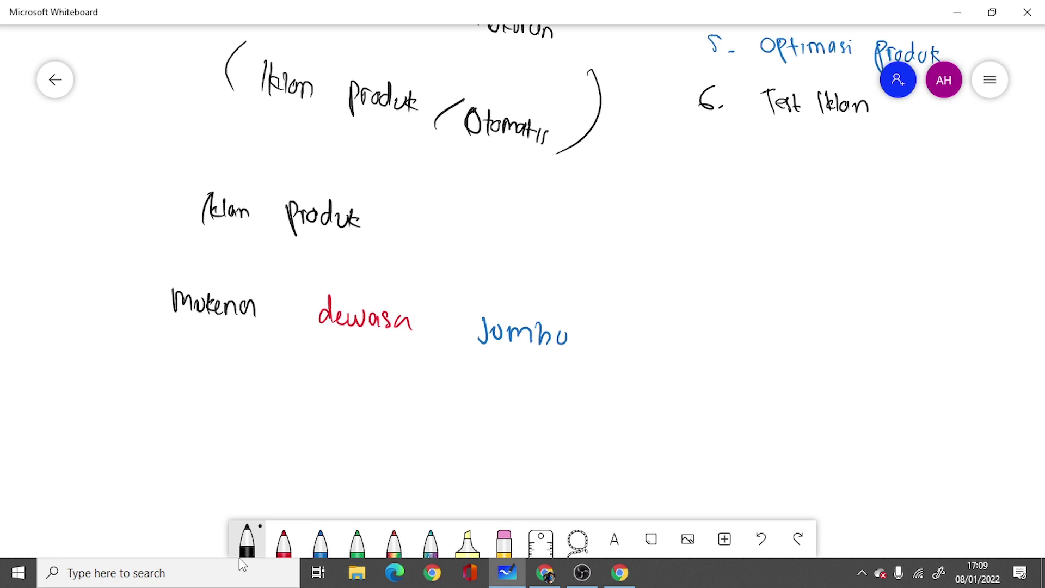
{"action": "left_click_drag", "start_coordinate": [616, 327], "coordinate": [617, 355]}
{"action": "left_click_drag", "start_coordinate": [615, 325], "coordinate": [634, 351]}
{"action": "left_click_drag", "start_coordinate": [643, 324], "coordinate": [657, 351]}
{"action": "left_click_drag", "start_coordinate": [673, 337], "coordinate": [667, 353]}
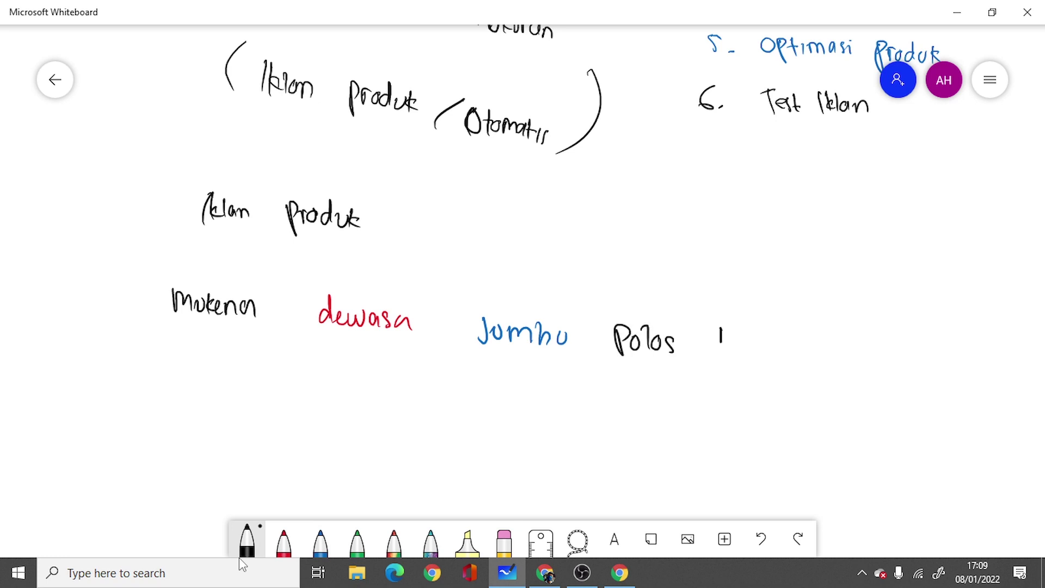
{"action": "left_click_drag", "start_coordinate": [731, 334], "coordinate": [752, 355]}
{"action": "mouse_move", "coordinate": [756, 330]}
{"action": "left_mouse_down"}
{"action": "mouse_move", "coordinate": [758, 356]}
{"action": "mouse_move", "coordinate": [798, 356]}
{"action": "left_mouse_up"}
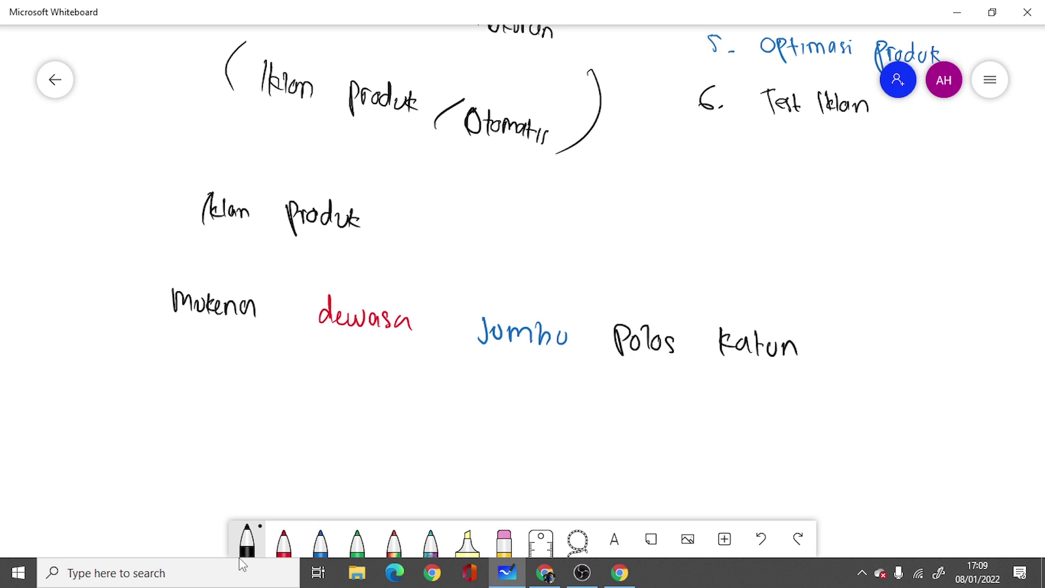
Step: Circle the words "Mukena", "Jumbo" and "Katun" in black in the handwritten product title
{"action": "scroll", "coordinate": [205, 385], "scroll_direction": "down", "scroll_amount": 3}
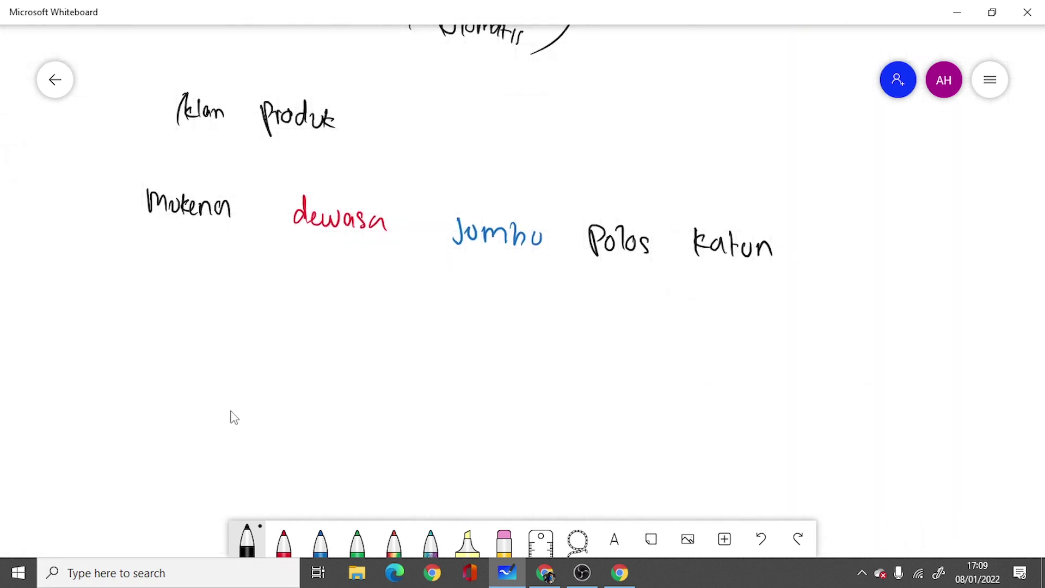
{"action": "mouse_move", "coordinate": [175, 173]}
{"action": "left_mouse_down"}
{"action": "mouse_move", "coordinate": [121, 197]}
{"action": "mouse_move", "coordinate": [260, 219]}
{"action": "mouse_move", "coordinate": [171, 174]}
{"action": "left_mouse_up"}
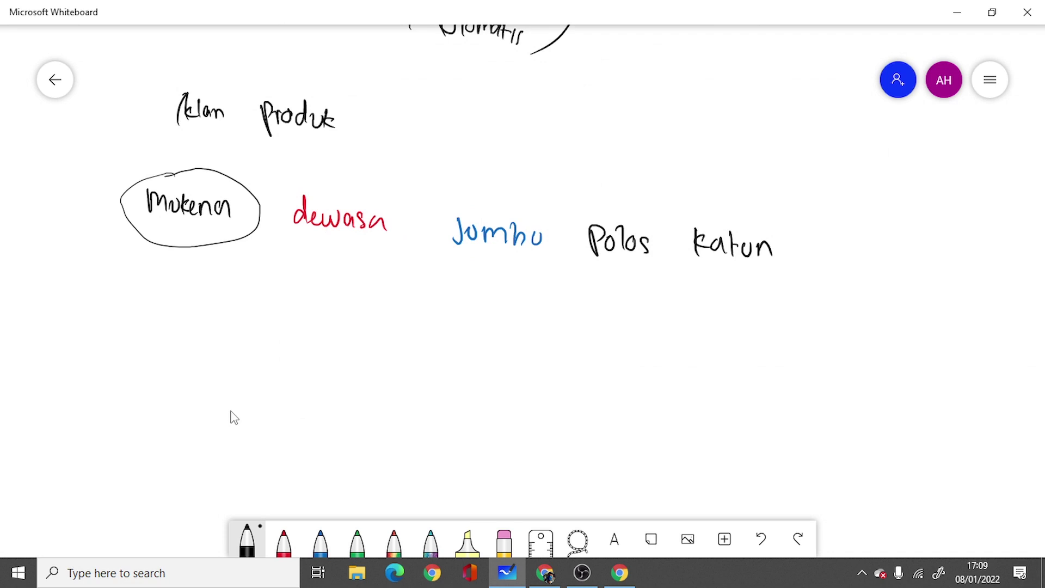
{"action": "mouse_move", "coordinate": [492, 190]}
{"action": "left_mouse_down"}
{"action": "mouse_move", "coordinate": [446, 251]}
{"action": "mouse_move", "coordinate": [482, 178]}
{"action": "left_mouse_up"}
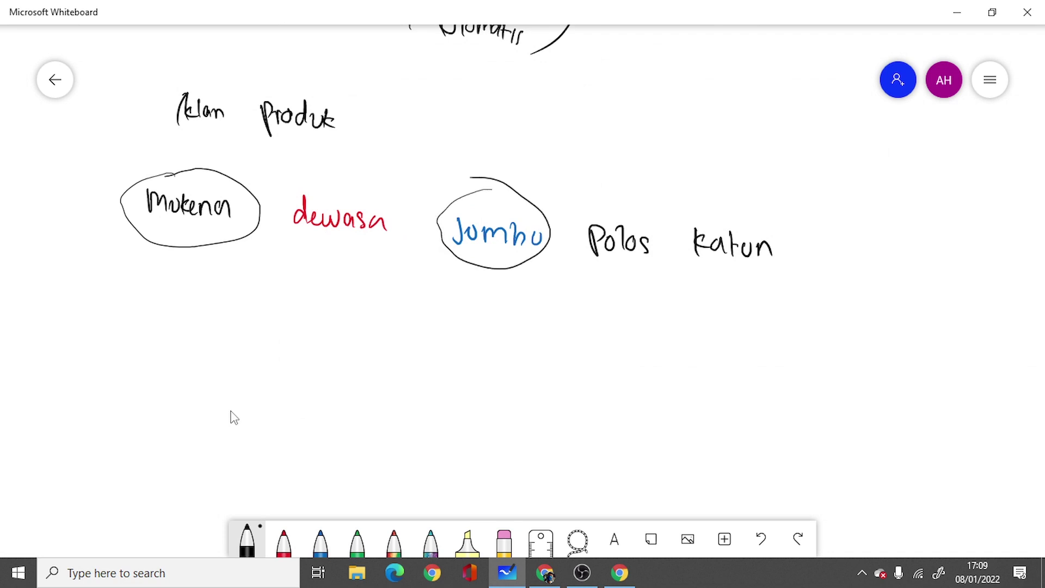
{"action": "mouse_move", "coordinate": [753, 217]}
{"action": "left_mouse_down"}
{"action": "mouse_move", "coordinate": [685, 268]}
{"action": "mouse_move", "coordinate": [757, 206]}
{"action": "left_mouse_up"}
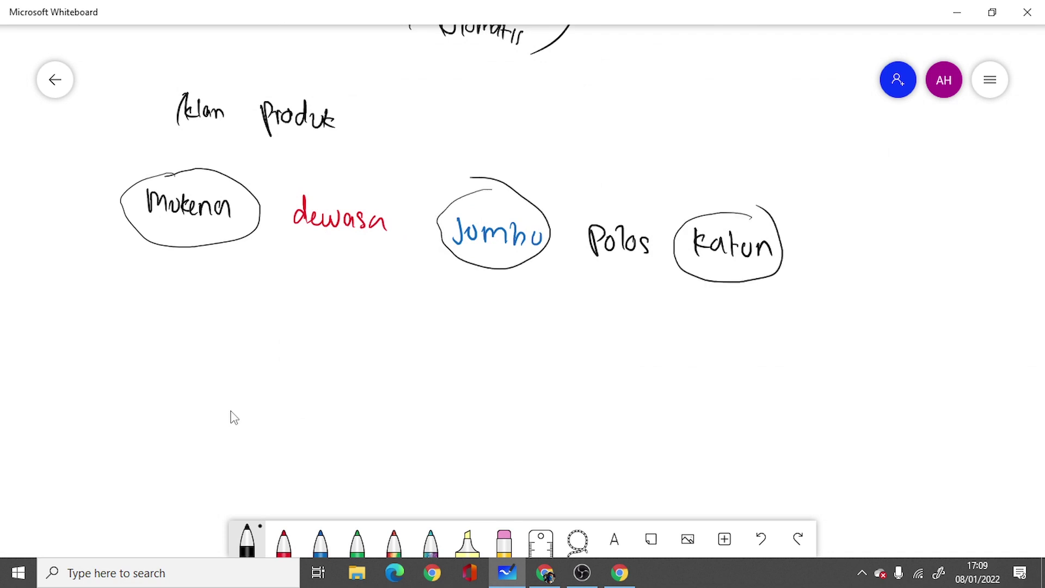
Step: Draw black curves linking Mukena, Jumbo and Katun below the title, and Mukena, dewasa and Polos above it
{"action": "mouse_move", "coordinate": [186, 253]}
{"action": "left_mouse_down"}
{"action": "mouse_move", "coordinate": [431, 308]}
{"action": "mouse_move", "coordinate": [502, 291]}
{"action": "left_mouse_up"}
{"action": "mouse_move", "coordinate": [507, 294]}
{"action": "left_mouse_down"}
{"action": "mouse_move", "coordinate": [525, 308]}
{"action": "mouse_move", "coordinate": [754, 315]}
{"action": "left_mouse_up"}
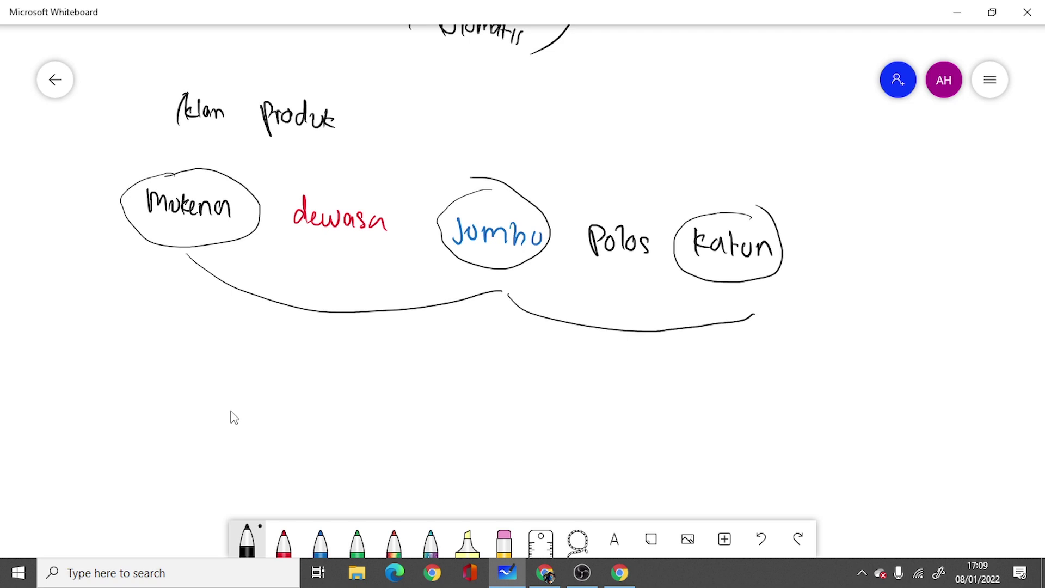
{"action": "mouse_move", "coordinate": [226, 178]}
{"action": "left_mouse_down"}
{"action": "mouse_move", "coordinate": [299, 164]}
{"action": "mouse_move", "coordinate": [343, 186]}
{"action": "mouse_move", "coordinate": [456, 150]}
{"action": "mouse_move", "coordinate": [610, 209]}
{"action": "left_mouse_up"}
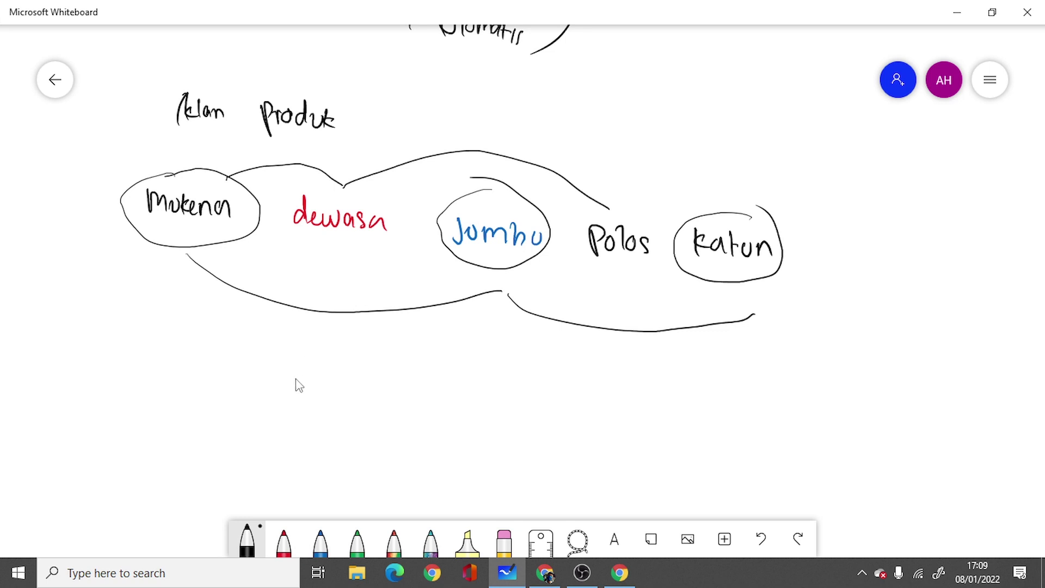
Step: Switch to the logged-in Tokopedia window and examine the ad listings and their titles in the "mukena dewasa syahbani" results
{"action": "left_click", "coordinate": [546, 573]}
{"action": "scroll", "coordinate": [370, 292], "scroll_direction": "down", "scroll_amount": 1}
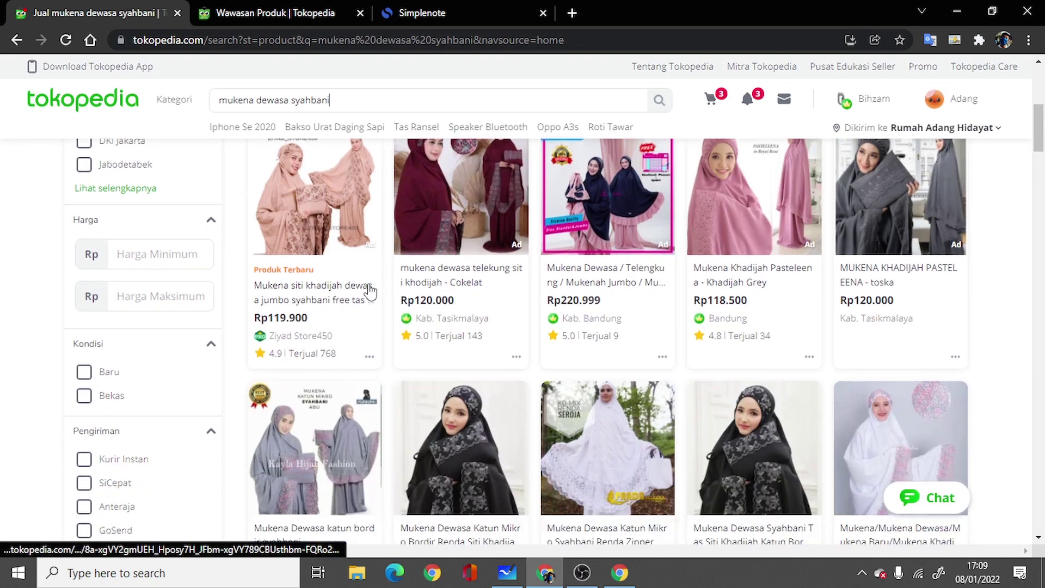
{"action": "scroll", "coordinate": [370, 292], "scroll_direction": "down", "scroll_amount": 1}
{"action": "scroll", "coordinate": [366, 296], "scroll_direction": "up", "scroll_amount": 1}
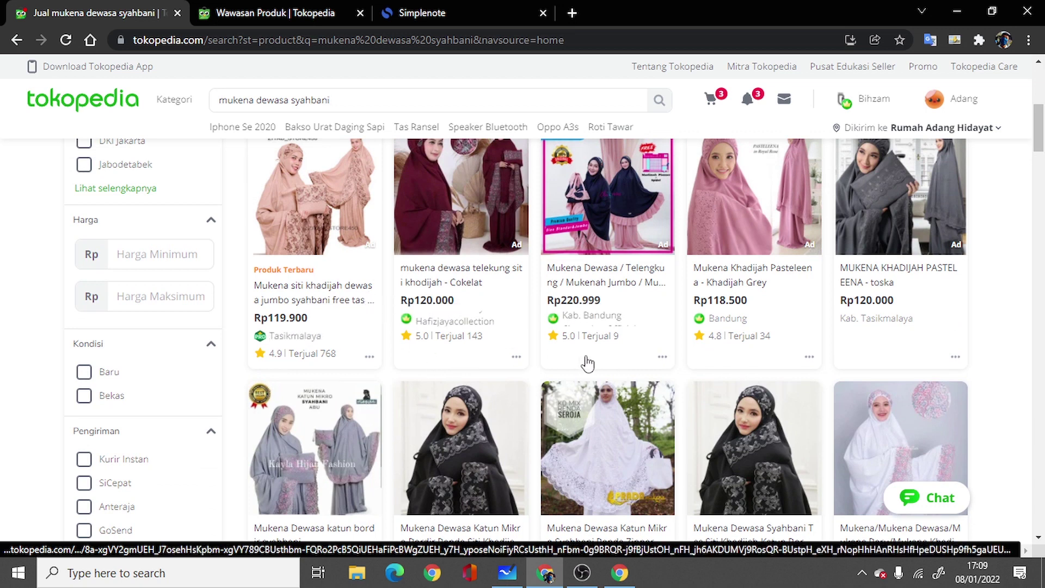
{"action": "scroll", "coordinate": [585, 364], "scroll_direction": "down", "scroll_amount": 1}
{"action": "scroll", "coordinate": [585, 364], "scroll_direction": "up", "scroll_amount": 1}
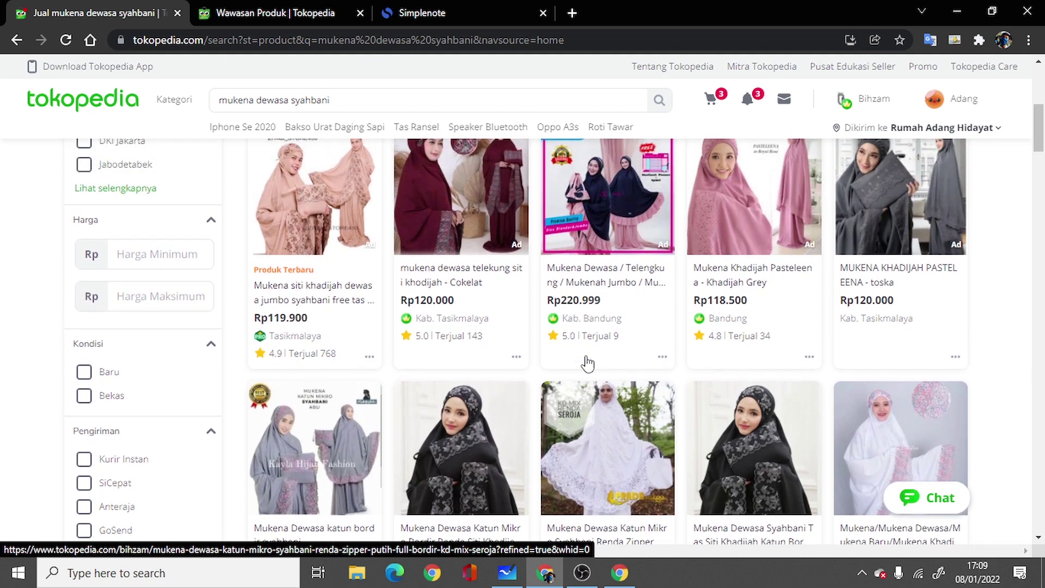
Step: Switch to Microsoft Whiteboard and review the linked product title together with the bracketed "Iklan produk / Otomatis" note above it
{"action": "left_click", "coordinate": [507, 572]}
{"action": "scroll", "coordinate": [341, 268], "scroll_direction": "down", "scroll_amount": 2}
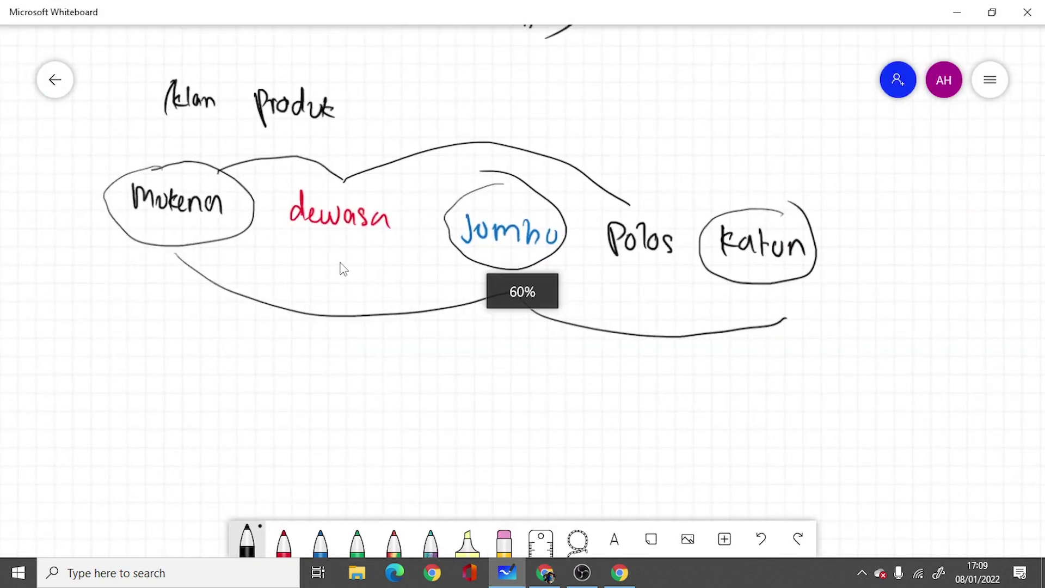
{"action": "scroll", "coordinate": [340, 269], "scroll_direction": "up", "scroll_amount": 1}
{"action": "scroll", "coordinate": [341, 268], "scroll_direction": "down", "scroll_amount": 1}
{"action": "left_click_drag", "start_coordinate": [360, 133], "coordinate": [412, 236]}
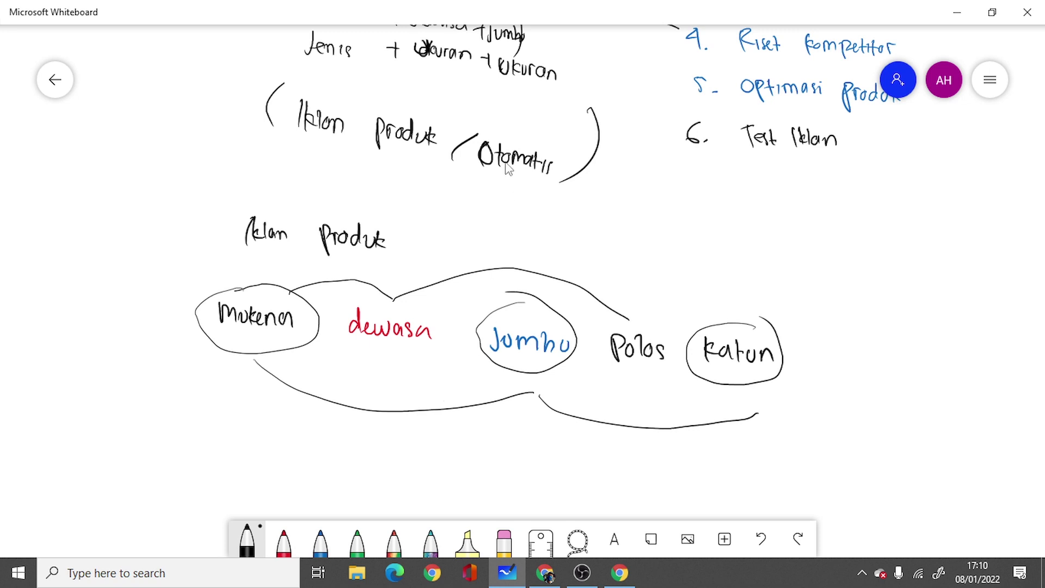
Step: Switch to the logged-in Tokopedia window, search for "mukena dewasa jumbo" and examine the product and ad titles in the results
{"action": "left_click", "coordinate": [545, 573]}
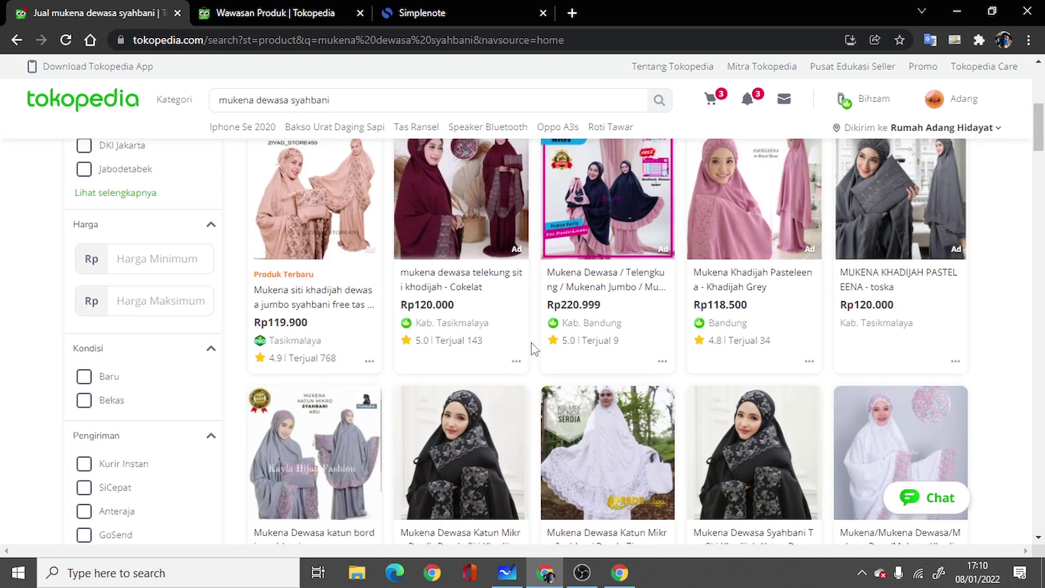
{"action": "scroll", "coordinate": [532, 342], "scroll_direction": "up", "scroll_amount": 1}
{"action": "left_click", "coordinate": [367, 100]}
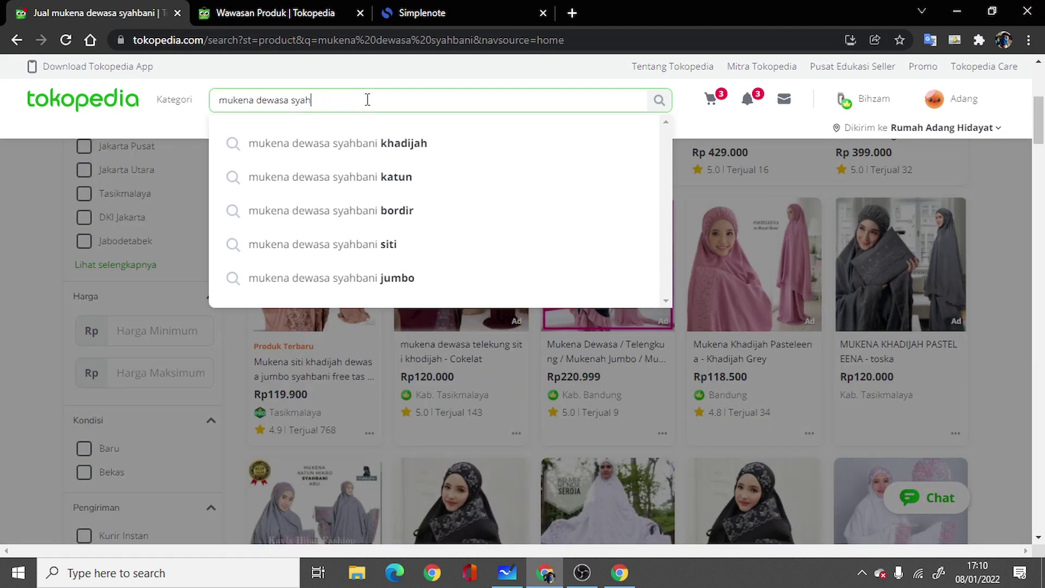
{"action": "key", "text": "BackSpace"}
{"action": "type", "text": "jumbo"}
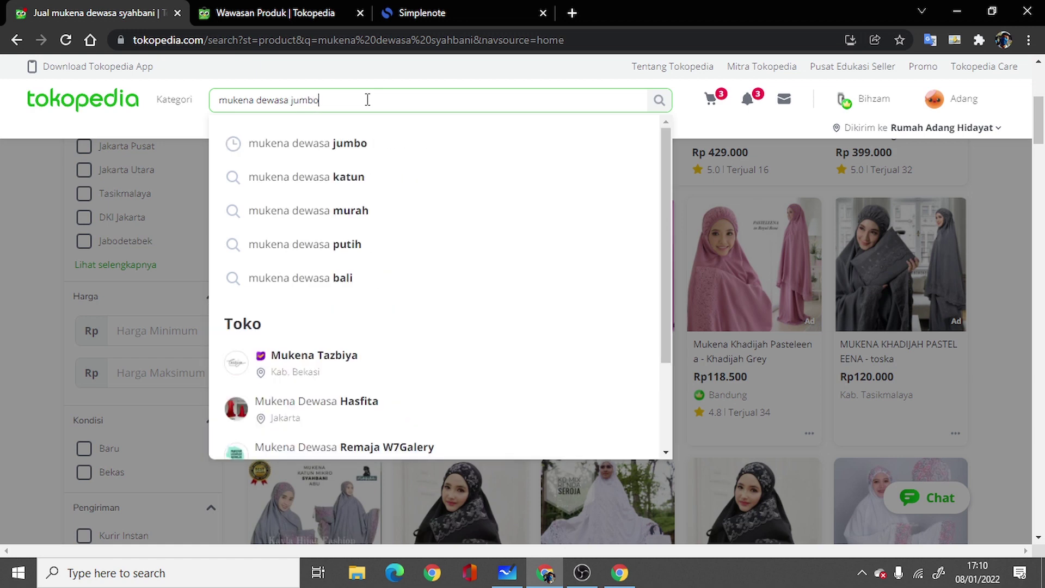
{"action": "key", "text": "Return"}
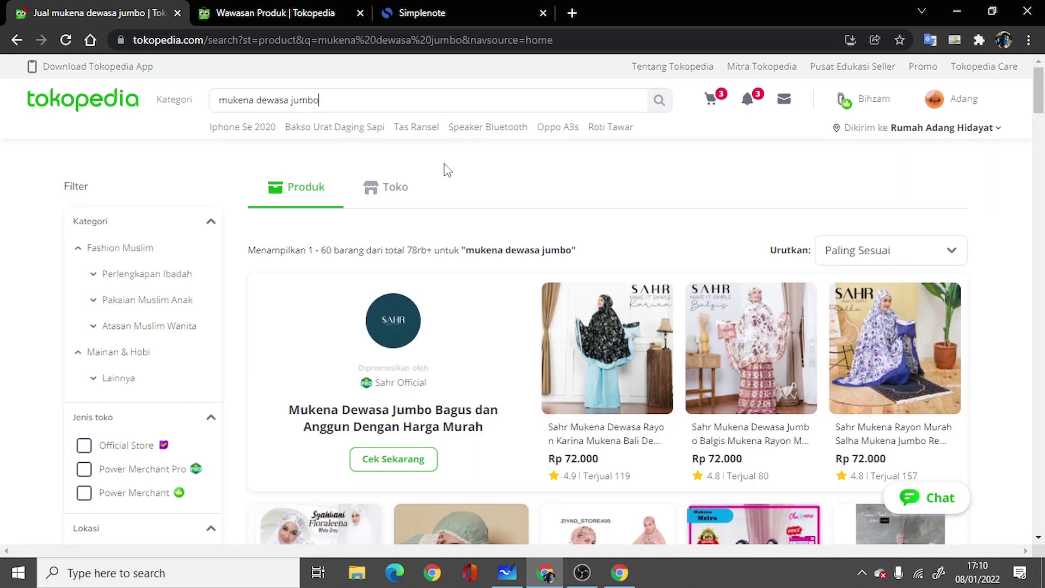
{"action": "scroll", "coordinate": [471, 320], "scroll_direction": "down", "scroll_amount": 5}
{"action": "scroll", "coordinate": [465, 402], "scroll_direction": "down", "scroll_amount": 8}
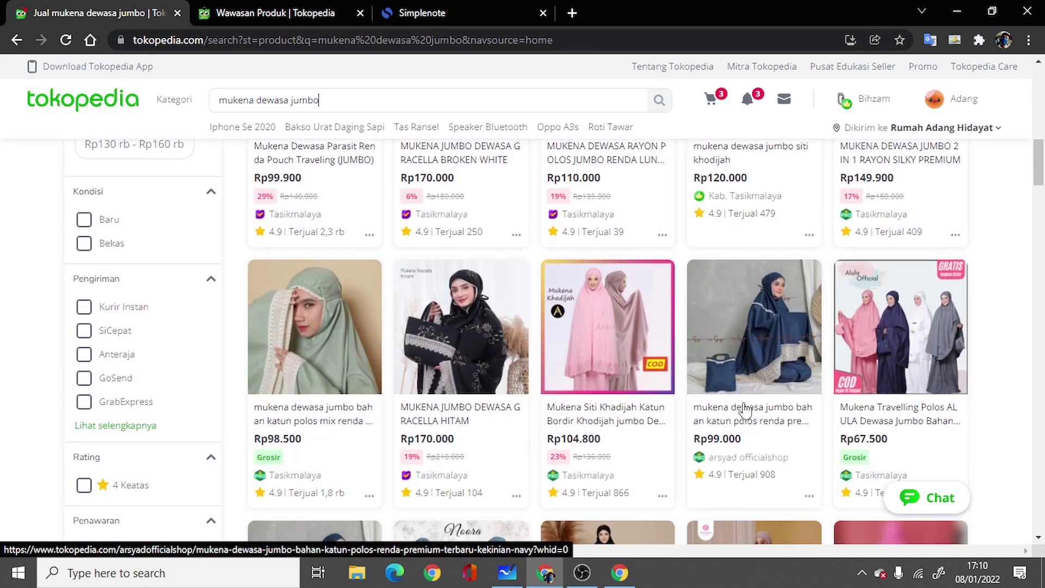
{"action": "scroll", "coordinate": [761, 402], "scroll_direction": "down", "scroll_amount": 4}
{"action": "scroll", "coordinate": [761, 402], "scroll_direction": "down", "scroll_amount": 1}
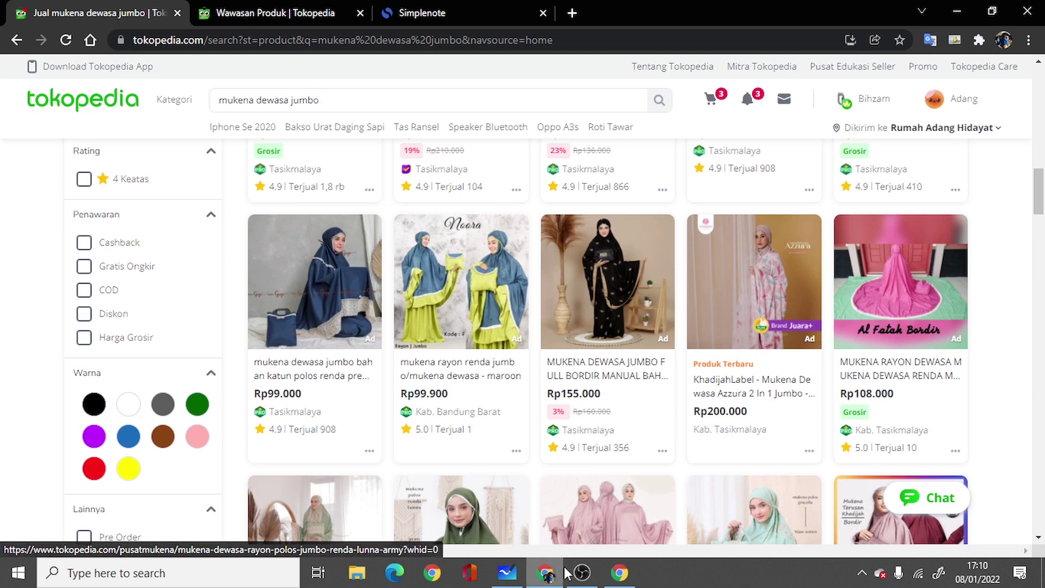
Step: Open the Simplenote competitor notes and highlight the product title patterns listed under "Seo Judul Produk Aryad Official"
{"action": "left_click", "coordinate": [422, 13]}
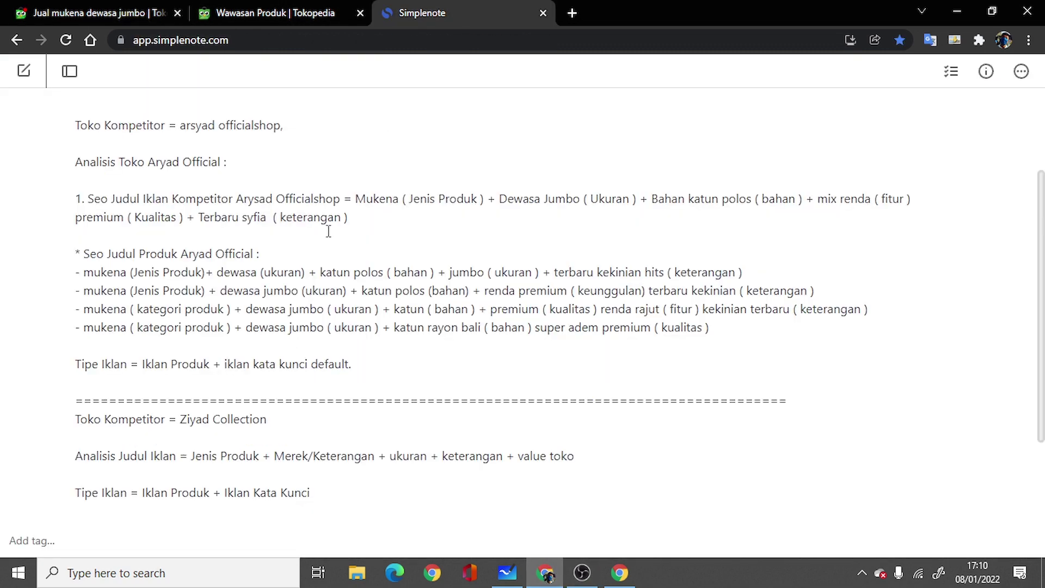
{"action": "left_click_drag", "start_coordinate": [84, 271], "coordinate": [283, 309]}
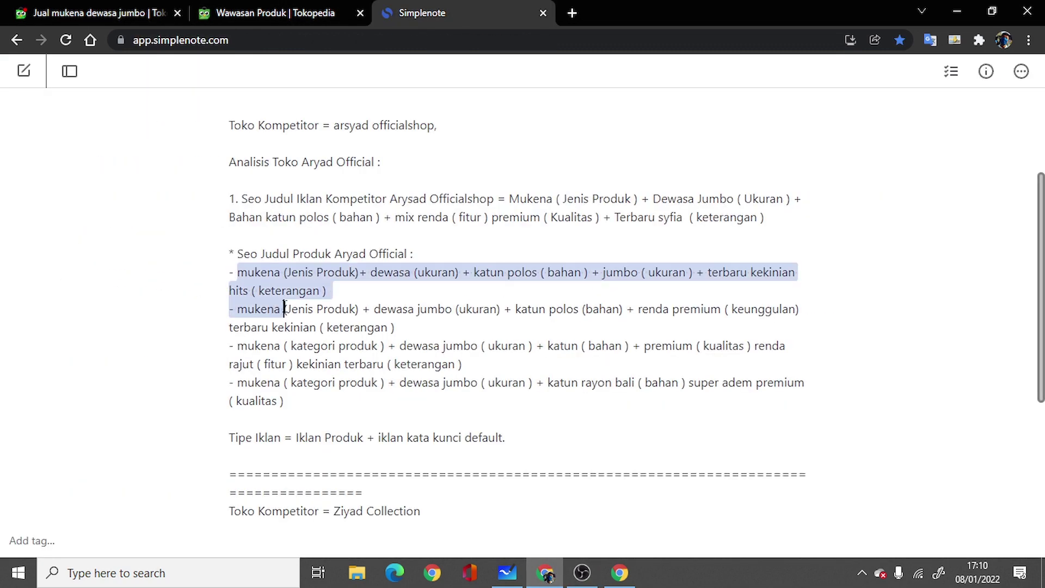
{"action": "left_click", "coordinate": [243, 287]}
{"action": "left_click_drag", "start_coordinate": [237, 275], "coordinate": [505, 391]}
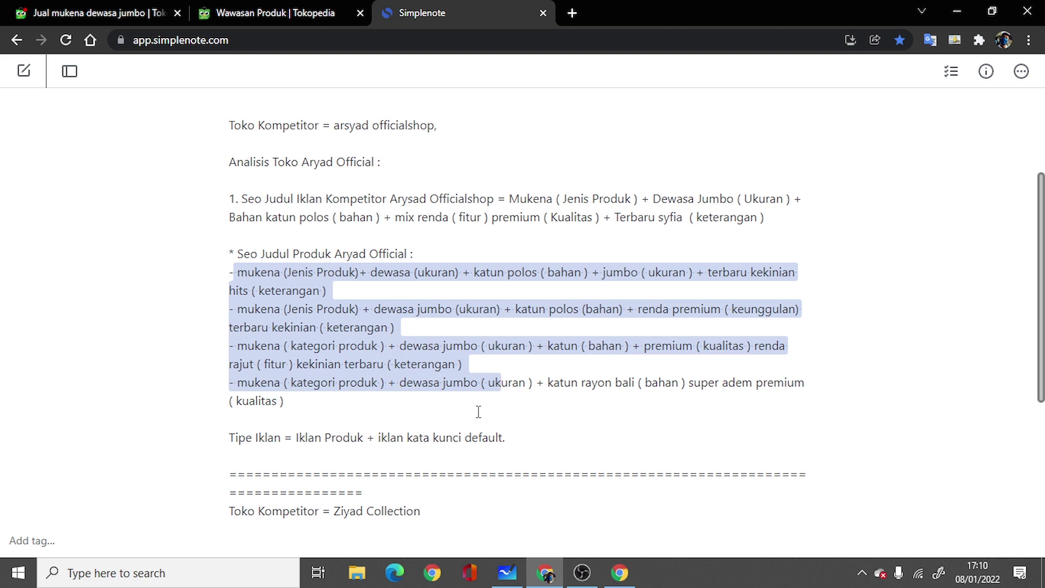
{"action": "left_click", "coordinate": [524, 253]}
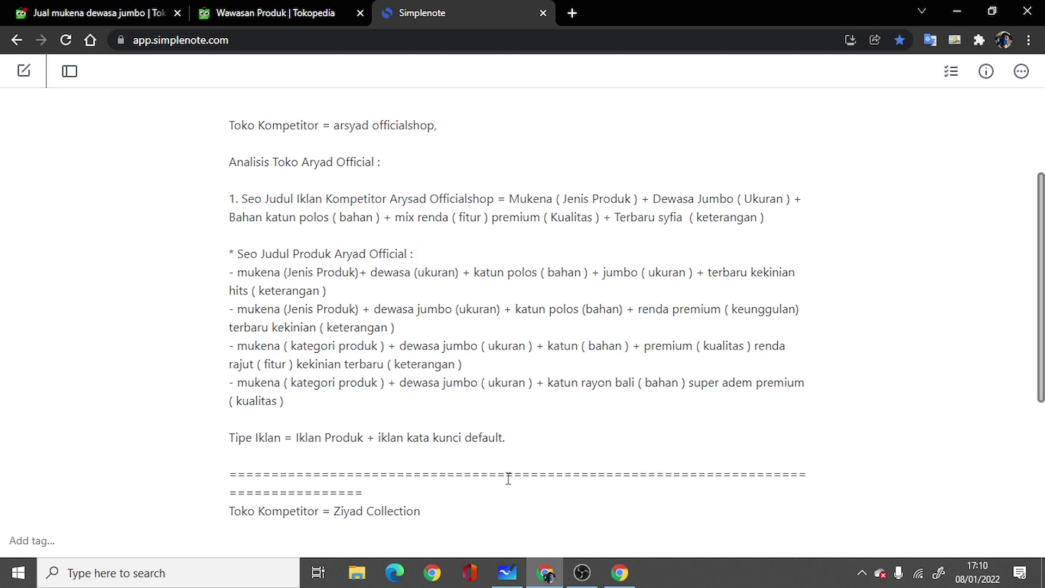
Step: Switch to the guest Tokopedia window and examine the ads in the "mukena dewasa syahbani" results
{"action": "left_click", "coordinate": [620, 573]}
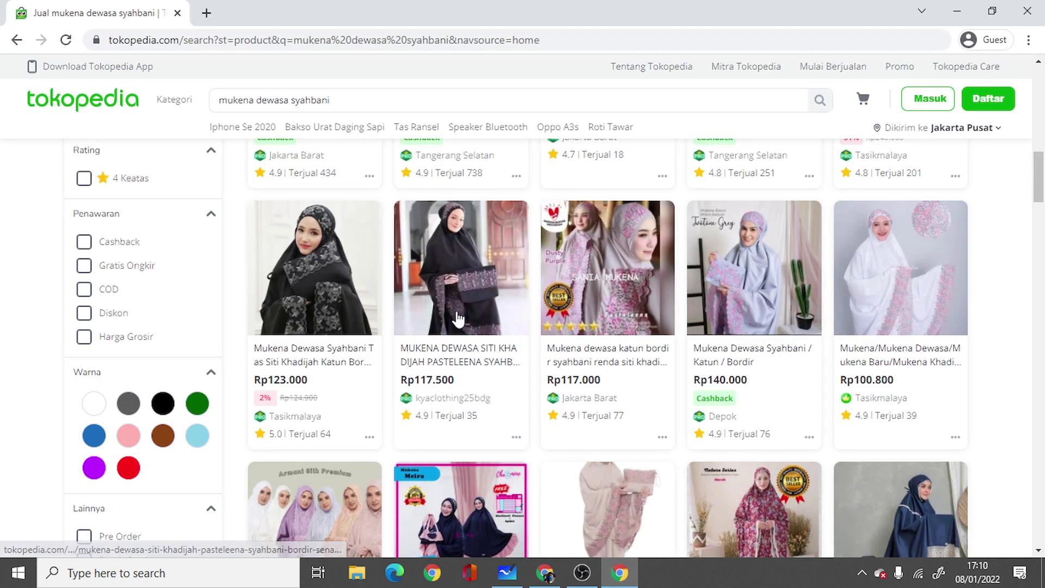
{"action": "scroll", "coordinate": [457, 318], "scroll_direction": "up", "scroll_amount": 10}
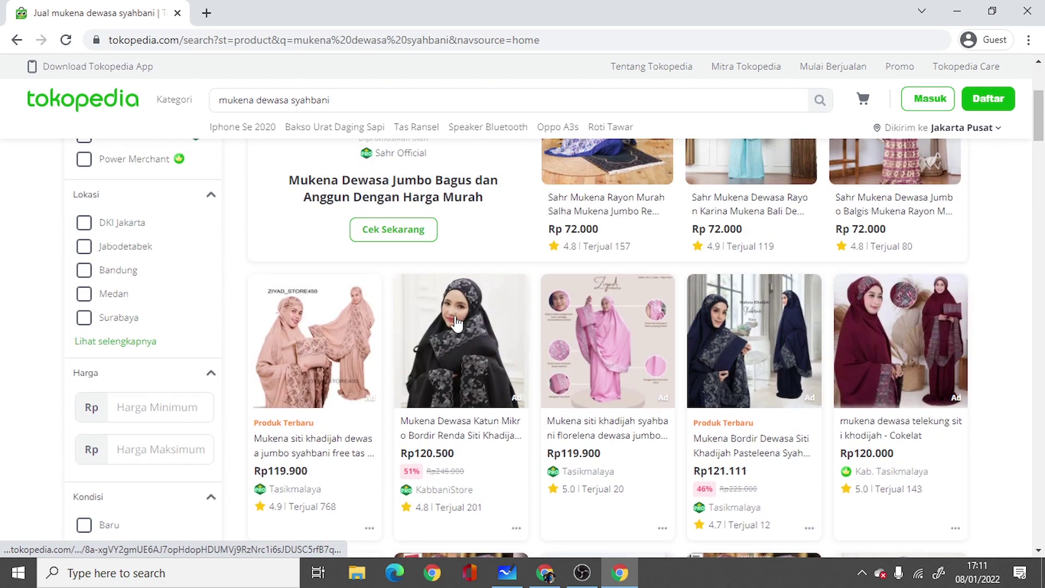
{"action": "scroll", "coordinate": [469, 374], "scroll_direction": "down", "scroll_amount": 10}
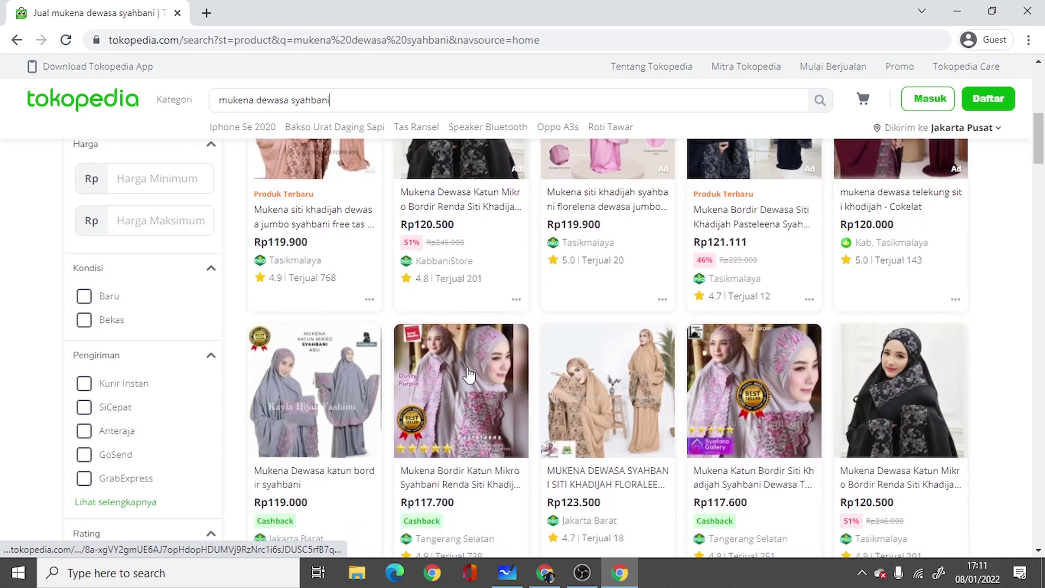
Step: Switch to Microsoft Whiteboard and draw a black arrow pointing left from the bracketed "Mukena + dewasa + Jumbo" formula
{"action": "left_click", "coordinate": [511, 572]}
{"action": "scroll", "coordinate": [418, 223], "scroll_direction": "up", "scroll_amount": 2}
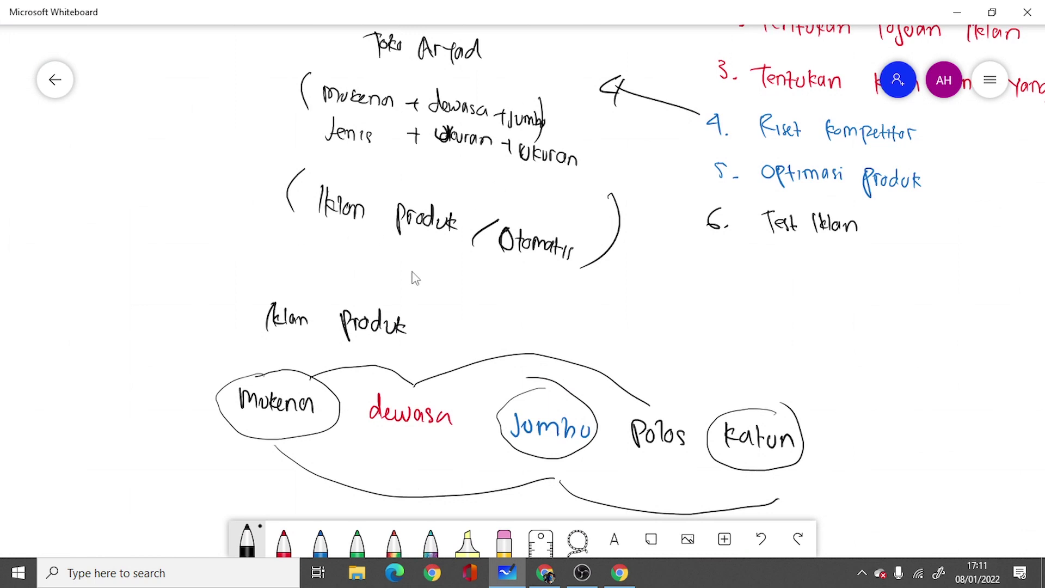
{"action": "scroll", "coordinate": [460, 288], "scroll_direction": "down", "scroll_amount": 1}
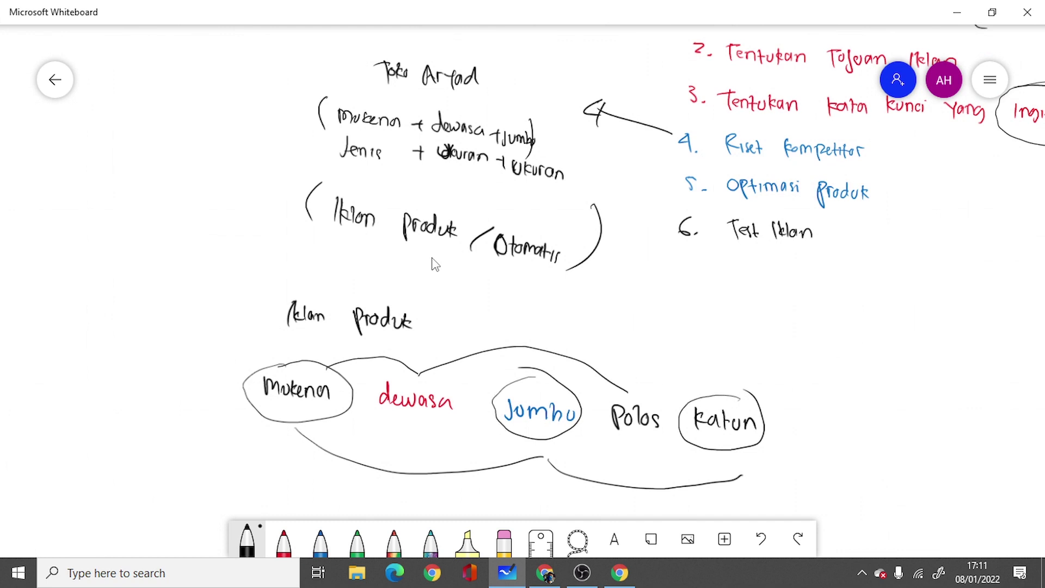
{"action": "left_click_drag", "start_coordinate": [308, 113], "coordinate": [271, 114]}
{"action": "left_click_drag", "start_coordinate": [269, 104], "coordinate": [277, 106]}
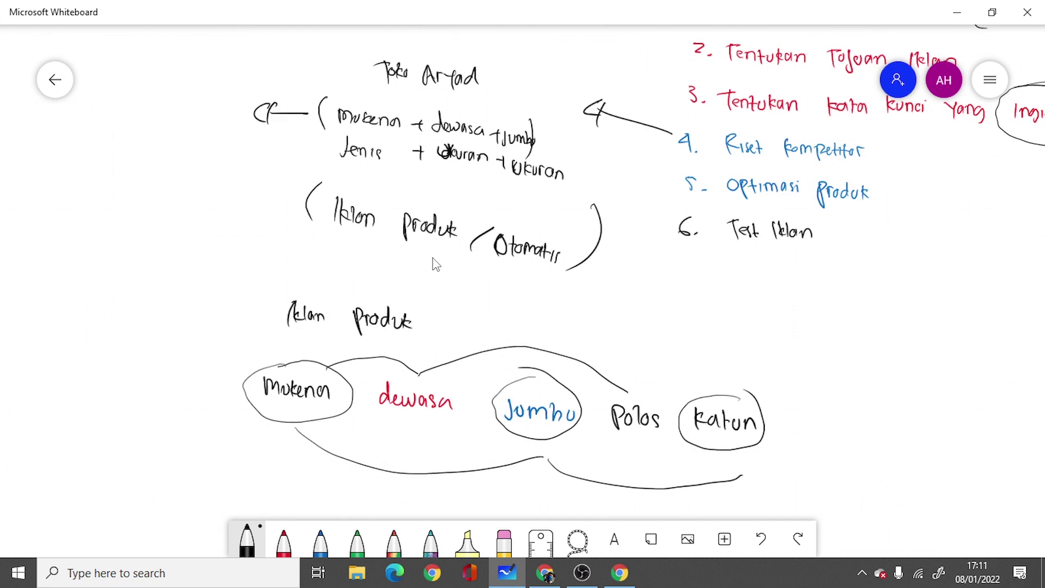
Step: Handwrite "Mukena Ukuran Bahan" in black beside the arrowhead, and link it with a curved arrow to "Mukena Bahan Ukuran" written below
{"action": "mouse_move", "coordinate": [522, 283]}
{"action": "left_mouse_down"}
{"action": "mouse_move", "coordinate": [579, 315]}
{"action": "mouse_move", "coordinate": [724, 327]}
{"action": "left_mouse_up"}
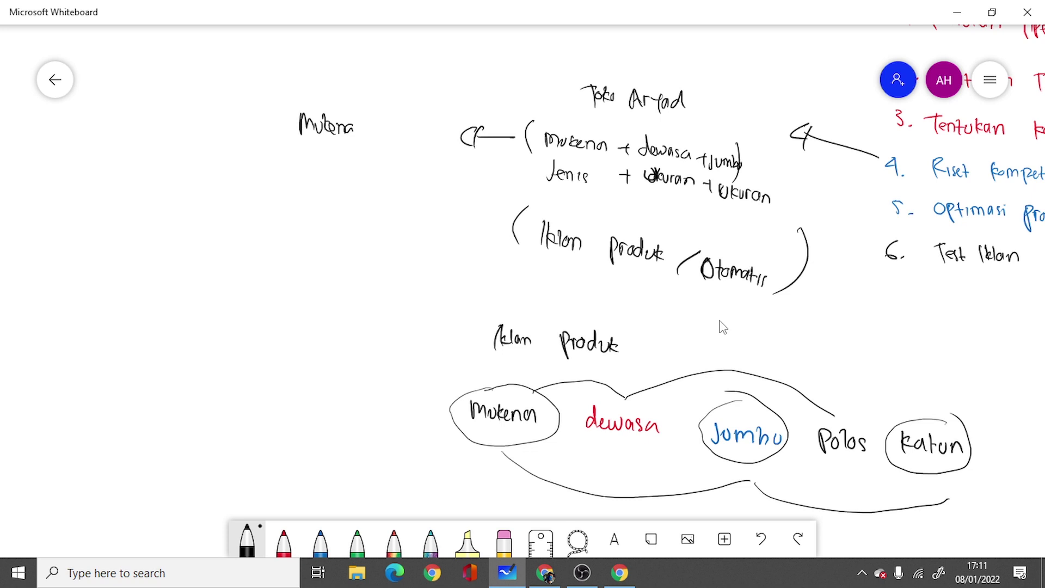
{"action": "left_click_drag", "start_coordinate": [402, 126], "coordinate": [408, 126]}
{"action": "left_click_drag", "start_coordinate": [418, 125], "coordinate": [420, 134]}
{"action": "left_click_drag", "start_coordinate": [424, 126], "coordinate": [437, 131]}
{"action": "left_click_drag", "start_coordinate": [315, 151], "coordinate": [317, 175]}
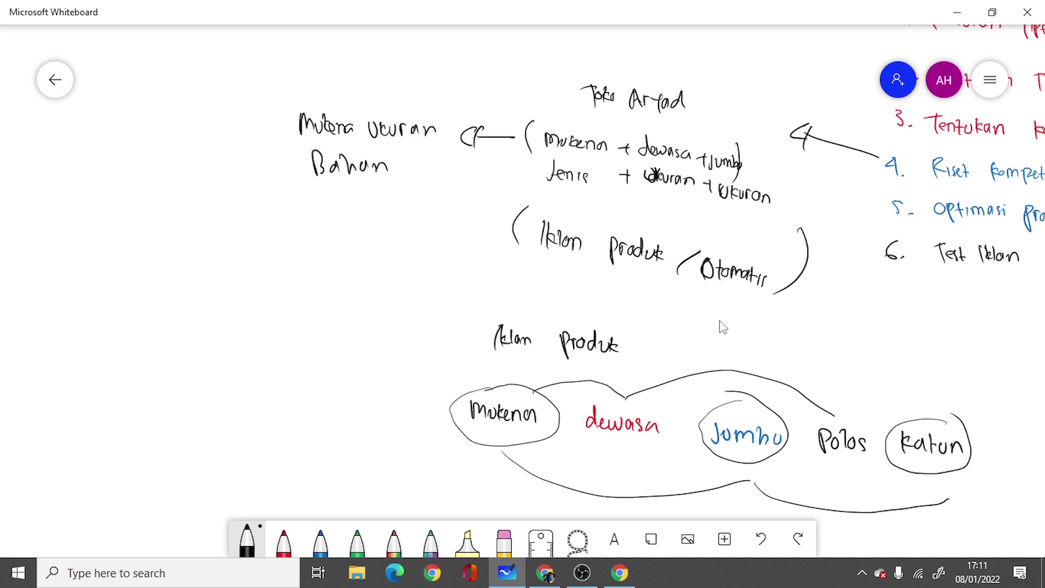
{"action": "left_click_drag", "start_coordinate": [268, 136], "coordinate": [270, 244]}
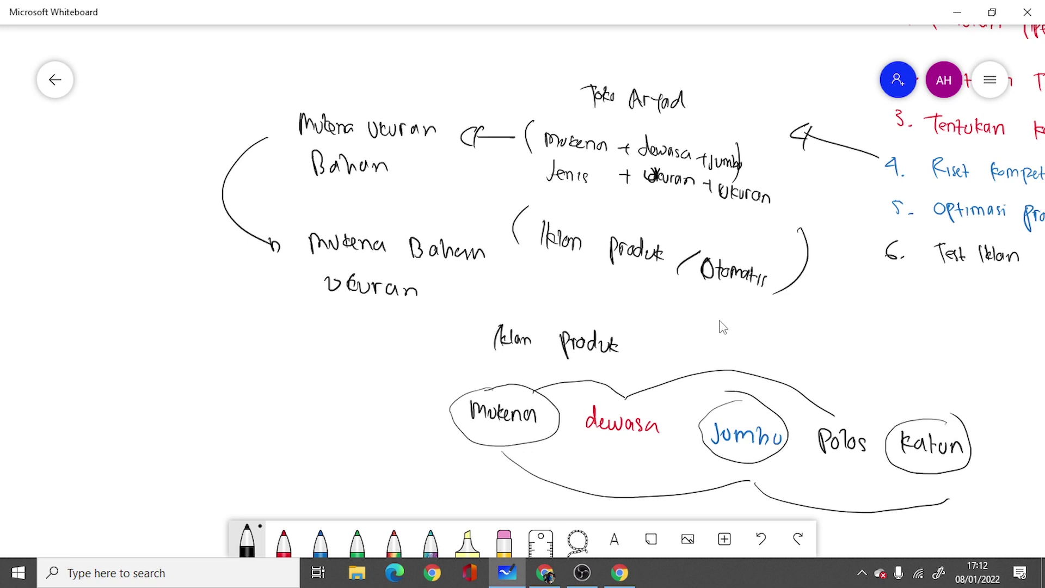
Step: Switch to the signed-in Tokopedia results and try to bring up keyword suggestions for "mukena dewasa"
{"action": "left_click", "coordinate": [545, 573]}
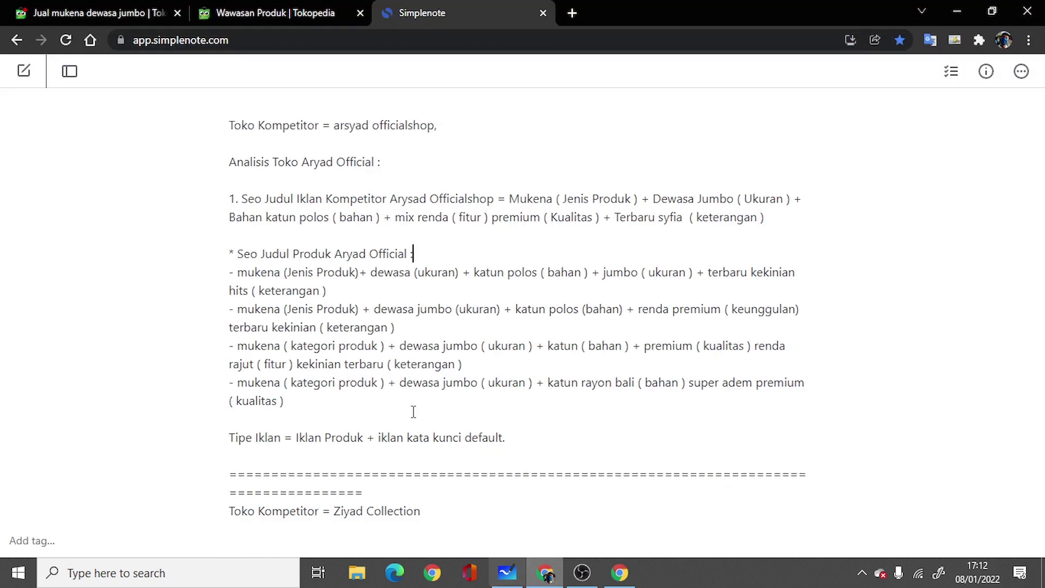
{"action": "left_click", "coordinate": [97, 7]}
{"action": "left_click_drag", "start_coordinate": [332, 106], "coordinate": [199, 108]}
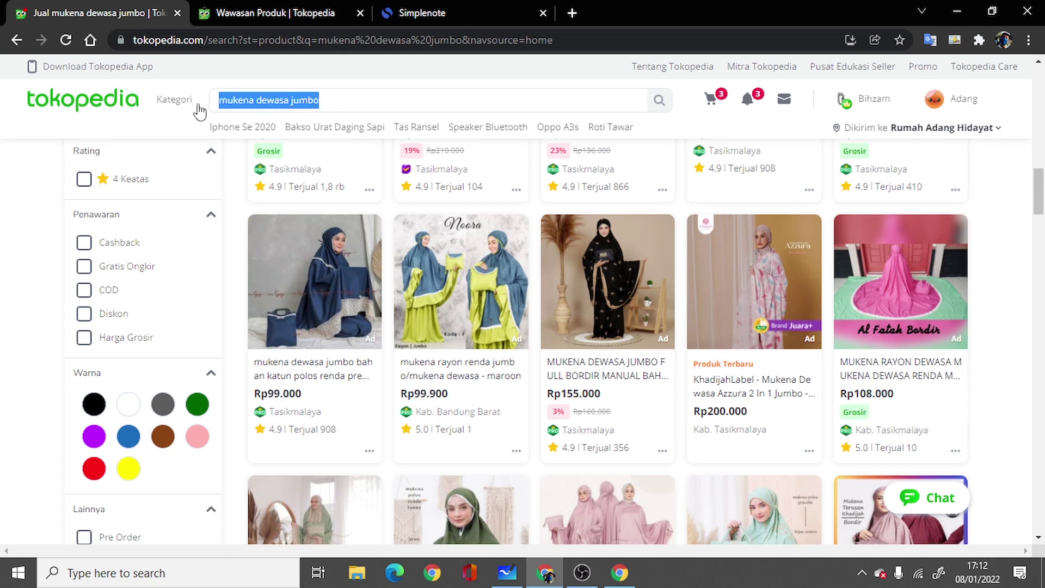
{"action": "key", "text": "BackSpace"}
{"action": "type", "text": "m"}
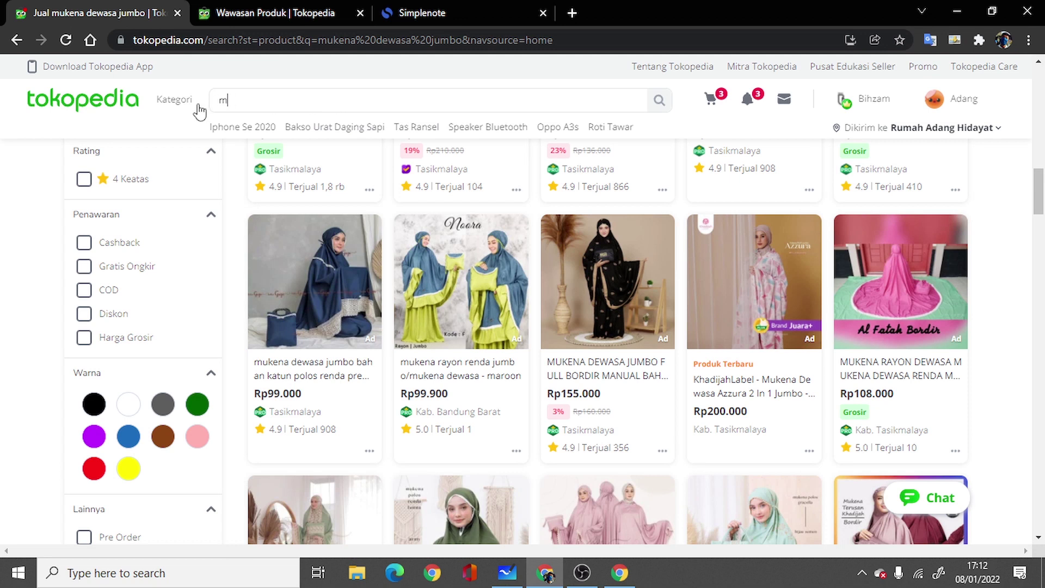
{"action": "key", "text": "BackSpace"}
{"action": "key", "text": "F5"}
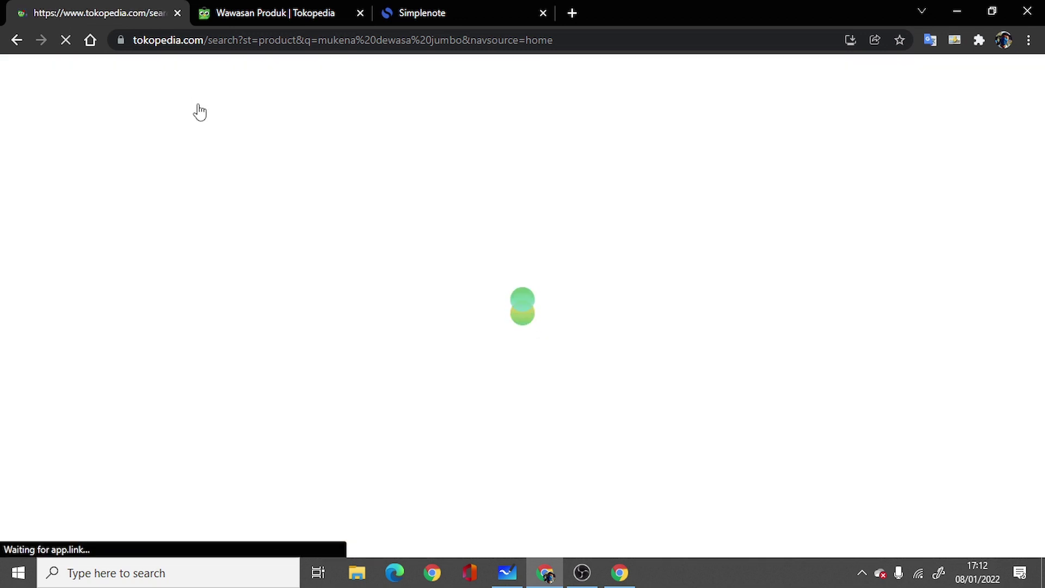
{"action": "left_click_drag", "start_coordinate": [319, 101], "coordinate": [205, 114]}
{"action": "type", "text": "mukena dewasa"}
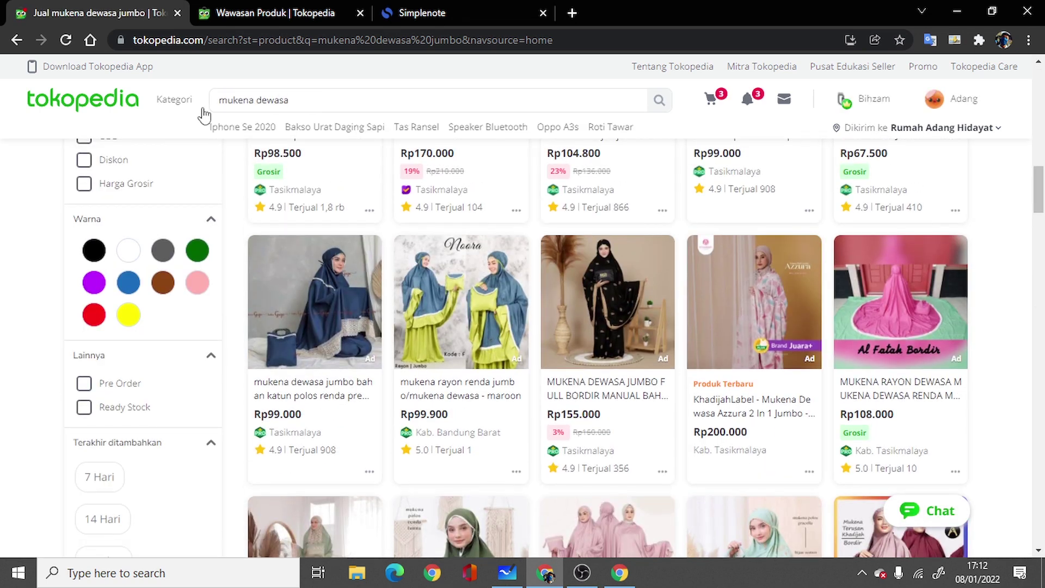
Step: Return to the Tokopedia home page and enter "mukena dewasa" in the search to bring up keyword suggestions
{"action": "left_click", "coordinate": [121, 102]}
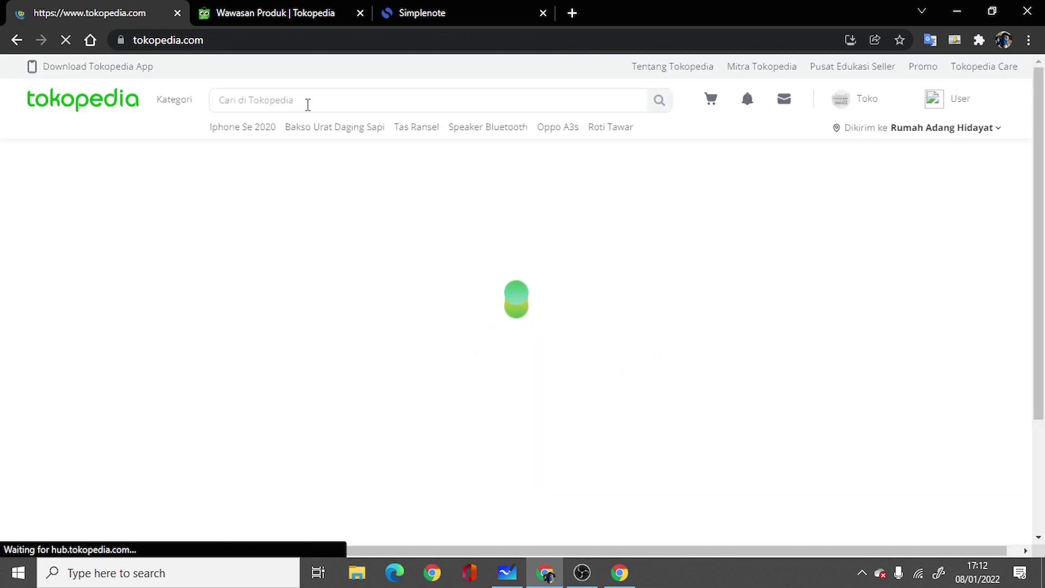
{"action": "left_click", "coordinate": [305, 107]}
{"action": "type", "text": "mukena"}
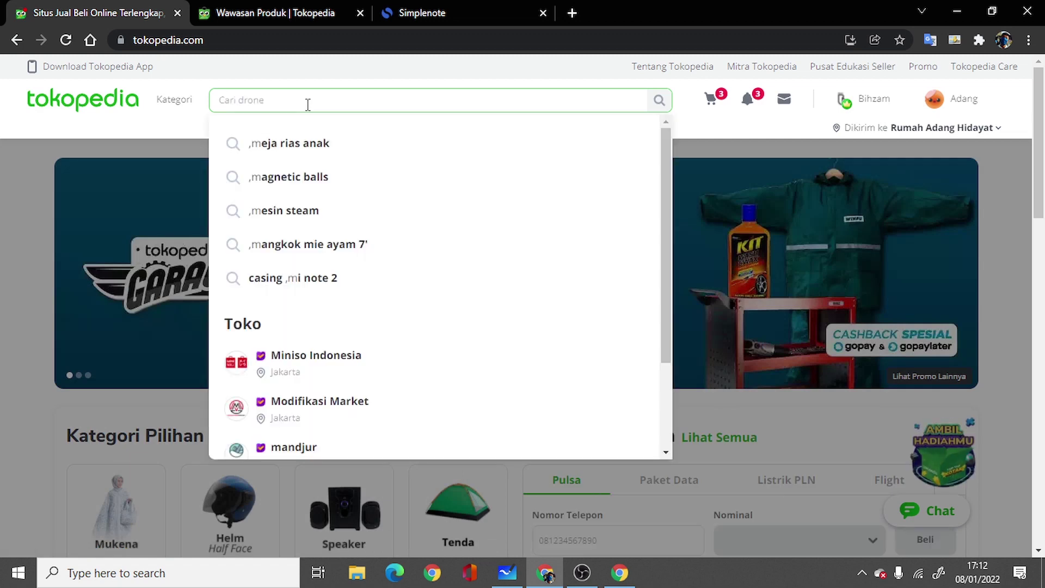
{"action": "type", "text": " dewasa"}
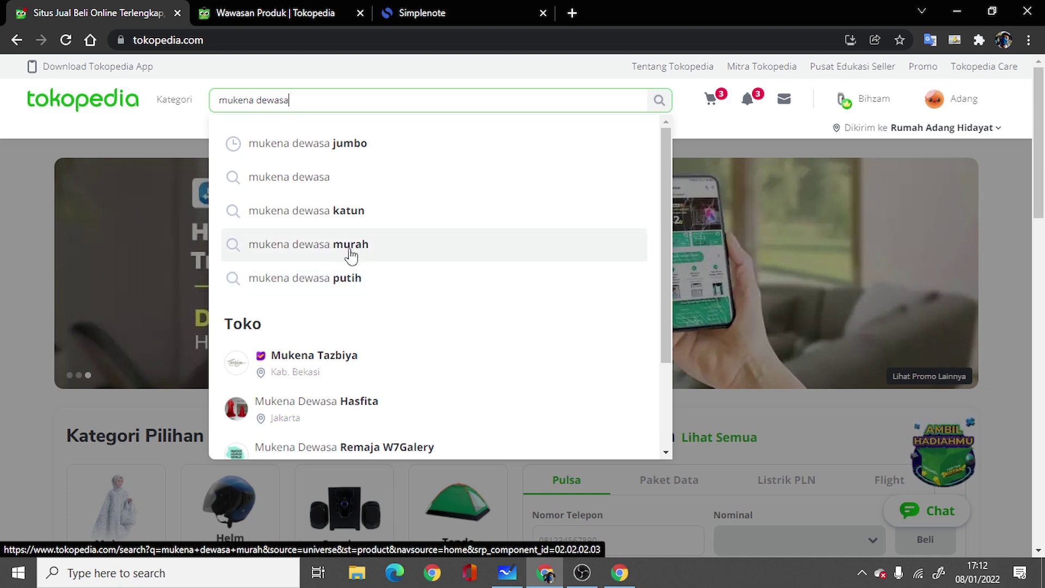
Step: Open Iklan dan Promosi in the Tokopedia Seller dashboard and go to TopAds
{"action": "left_click", "coordinate": [316, 12]}
{"action": "scroll", "coordinate": [315, 302], "scroll_direction": "down", "scroll_amount": 3}
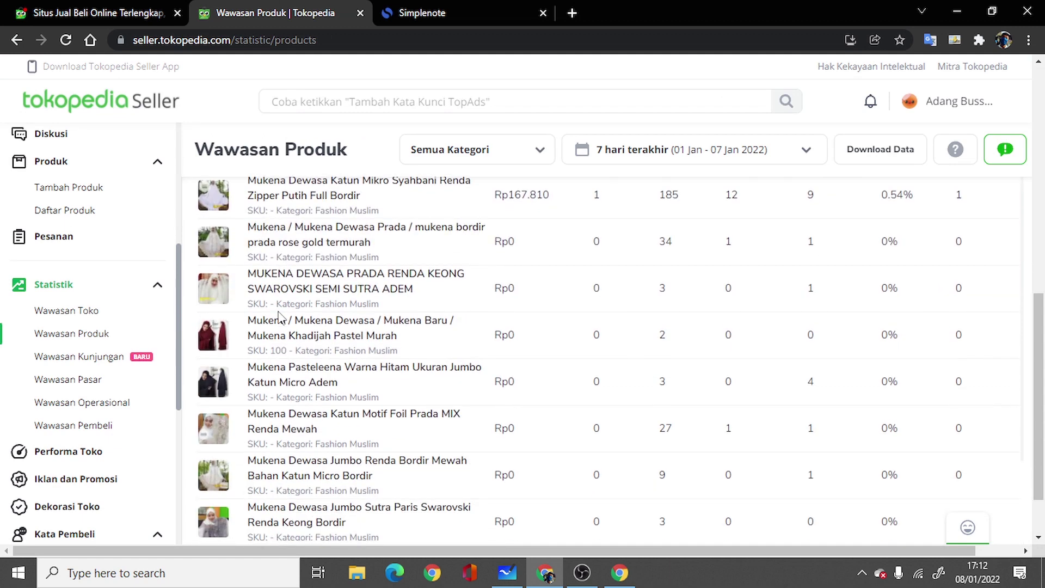
{"action": "scroll", "coordinate": [245, 327], "scroll_direction": "up", "scroll_amount": 5}
{"action": "scroll", "coordinate": [121, 345], "scroll_direction": "down", "scroll_amount": 3}
{"action": "left_click", "coordinate": [119, 328]}
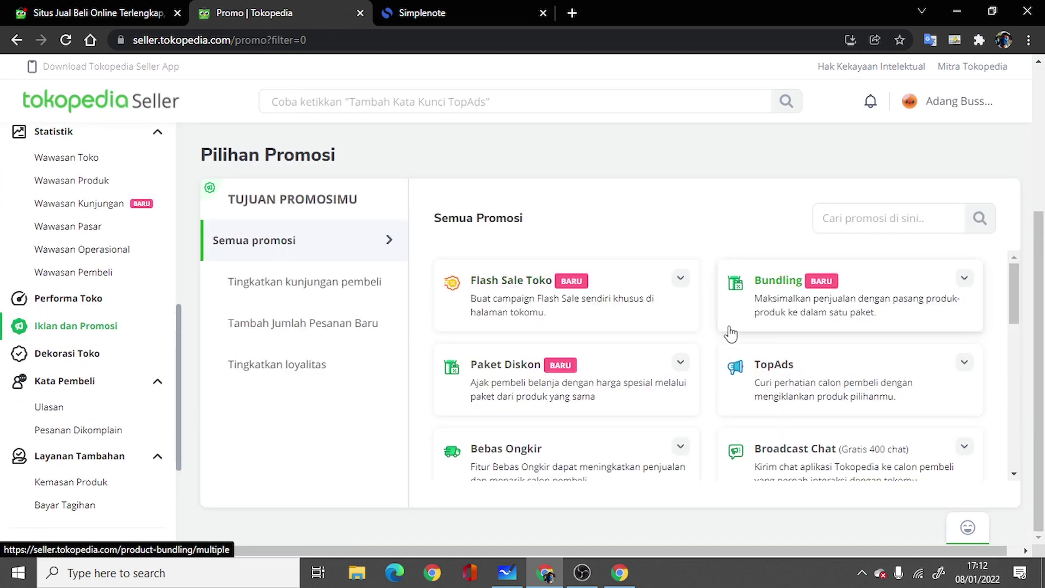
{"action": "left_click", "coordinate": [768, 362]}
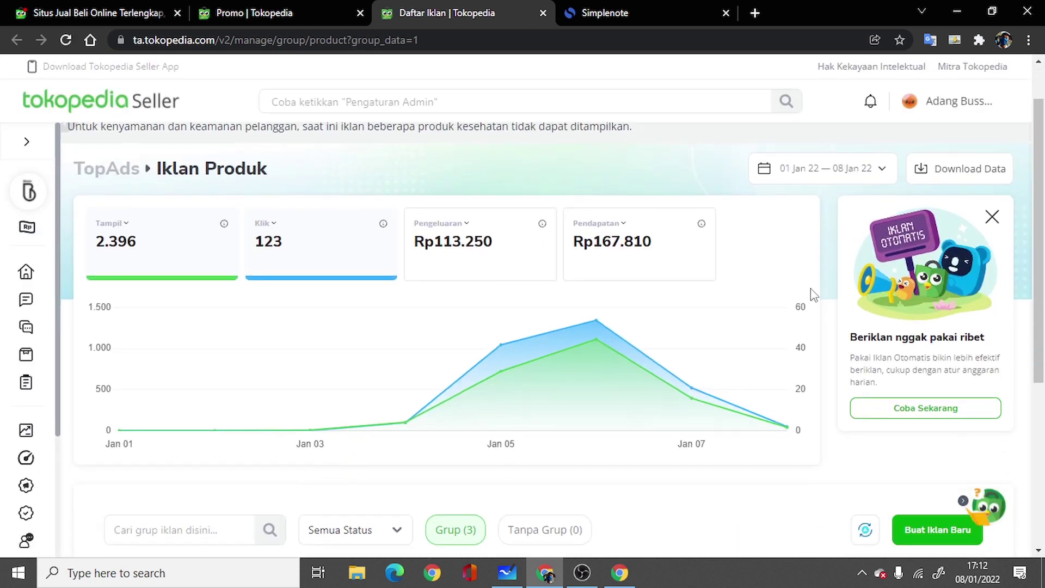
Step: Start a new product ad and add "Kacang Walnut Kenari Premium High Quality 300gr" as the advertised product
{"action": "scroll", "coordinate": [809, 292], "scroll_direction": "down", "scroll_amount": 3}
{"action": "left_click", "coordinate": [933, 354]}
{"action": "scroll", "coordinate": [620, 322], "scroll_direction": "down", "scroll_amount": 5}
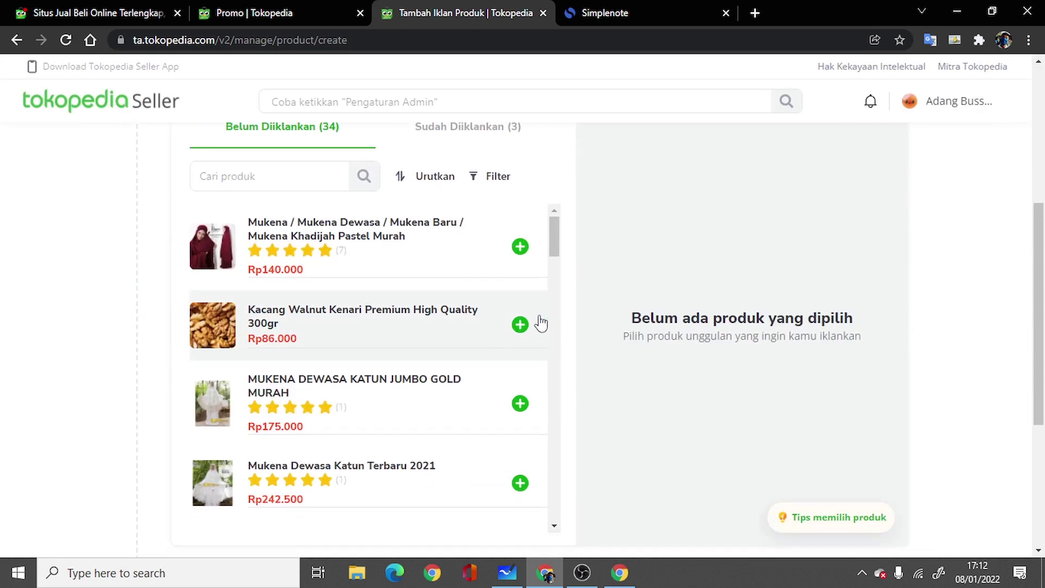
{"action": "left_click", "coordinate": [519, 325]}
Step: Set the ad cost and keyword option to Atur Manual and examine the potential keywords with their searches, competition and cost per click
{"action": "scroll", "coordinate": [519, 330], "scroll_direction": "down", "scroll_amount": 5}
{"action": "scroll", "coordinate": [737, 336], "scroll_direction": "down", "scroll_amount": 8}
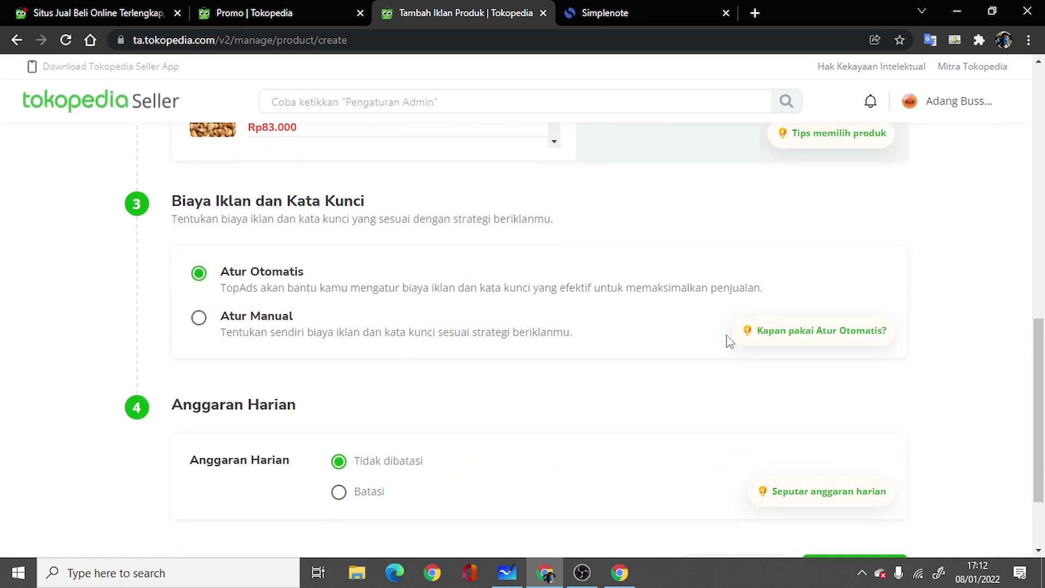
{"action": "left_click", "coordinate": [326, 216]}
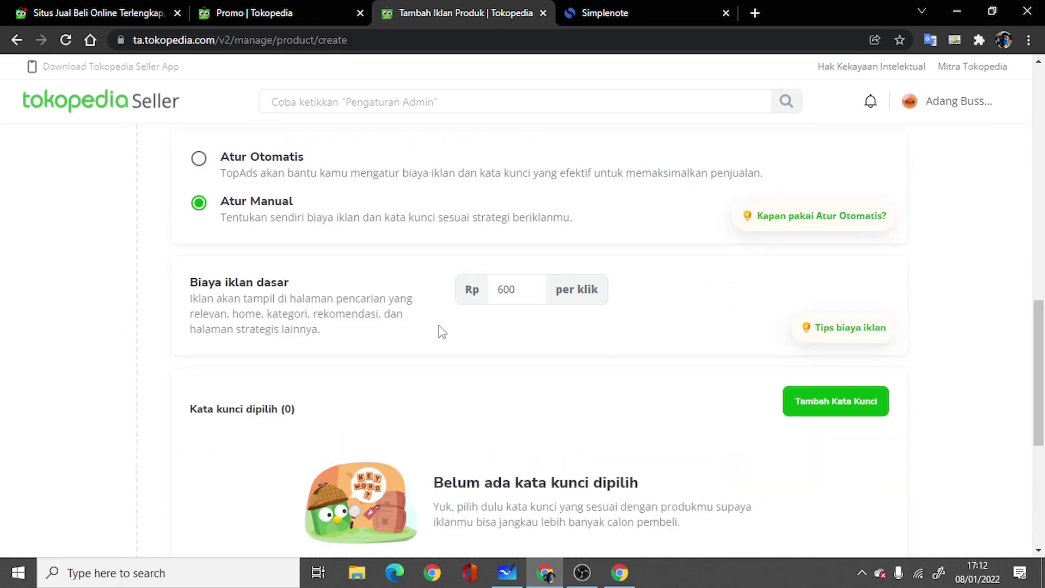
{"action": "scroll", "coordinate": [438, 325], "scroll_direction": "down", "scroll_amount": 5}
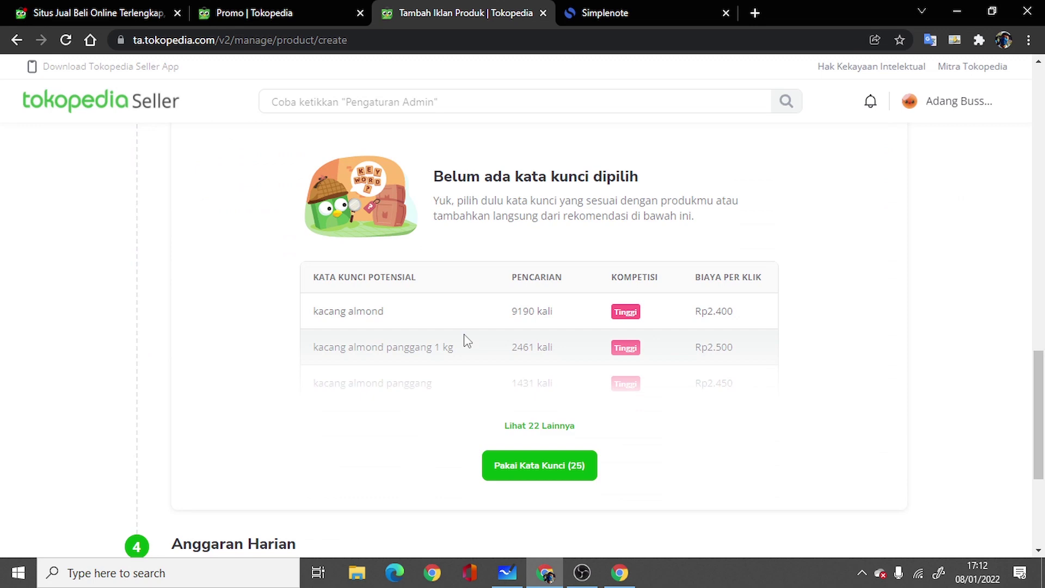
Step: Switch to Microsoft Whiteboard, draw a black arrow from "5. Optimasi Produk" and handwrite "Produk Belum Ada" beside its arrowhead
{"action": "left_click", "coordinate": [507, 572]}
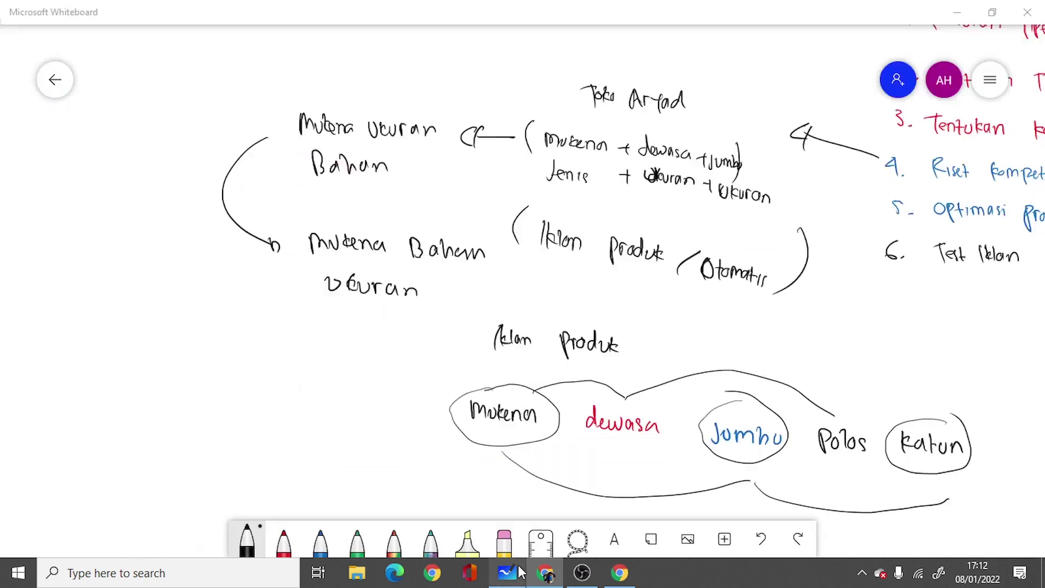
{"action": "scroll", "coordinate": [772, 331], "scroll_direction": "right", "scroll_amount": 6}
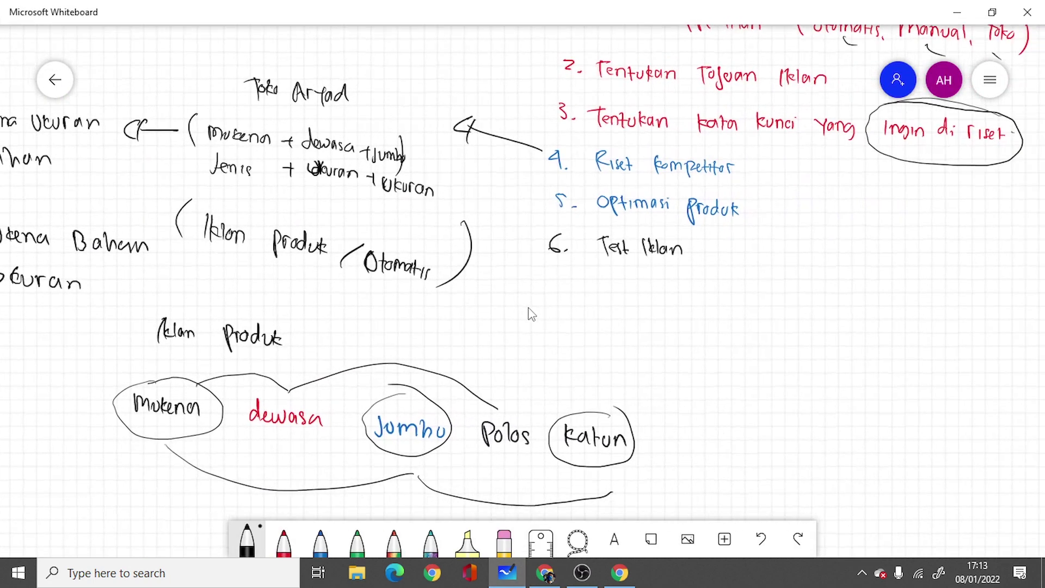
{"action": "scroll", "coordinate": [604, 317], "scroll_direction": "right", "scroll_amount": 2}
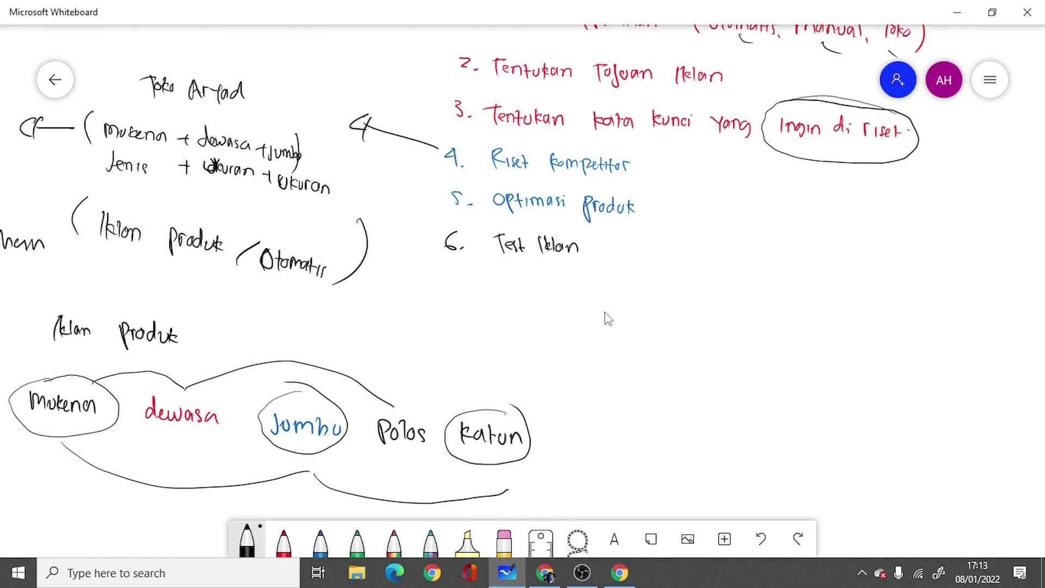
{"action": "left_click_drag", "start_coordinate": [659, 214], "coordinate": [687, 240]}
{"action": "left_click_drag", "start_coordinate": [722, 231], "coordinate": [746, 247]}
{"action": "mouse_move", "coordinate": [761, 242]}
{"action": "left_mouse_down"}
{"action": "mouse_move", "coordinate": [763, 227]}
{"action": "mouse_move", "coordinate": [777, 250]}
{"action": "left_mouse_up"}
{"action": "mouse_move", "coordinate": [780, 235]}
{"action": "left_mouse_down"}
{"action": "mouse_move", "coordinate": [789, 254]}
{"action": "mouse_move", "coordinate": [815, 257]}
{"action": "left_mouse_up"}
{"action": "left_click_drag", "start_coordinate": [814, 253], "coordinate": [826, 259]}
{"action": "left_click_drag", "start_coordinate": [831, 252], "coordinate": [861, 262]}
{"action": "mouse_move", "coordinate": [883, 245]}
{"action": "left_mouse_down"}
{"action": "mouse_move", "coordinate": [879, 270]}
{"action": "mouse_move", "coordinate": [893, 267]}
{"action": "left_mouse_up"}
{"action": "left_click_drag", "start_coordinate": [899, 257], "coordinate": [902, 270]}
{"action": "left_click_drag", "start_coordinate": [915, 260], "coordinate": [917, 270]}
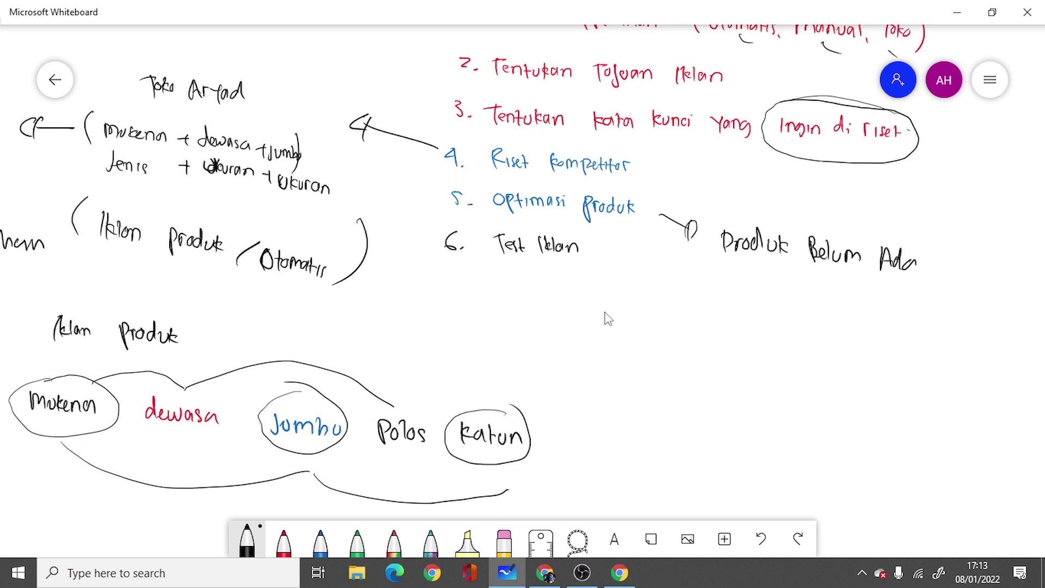
Step: Handwrite "ulasan" in black below "Produk Belum Ada" and circle the whole phrase
{"action": "left_click_drag", "start_coordinate": [759, 287], "coordinate": [775, 286]}
{"action": "mouse_move", "coordinate": [780, 279]}
{"action": "left_mouse_down"}
{"action": "mouse_move", "coordinate": [779, 294]}
{"action": "mouse_move", "coordinate": [816, 297]}
{"action": "mouse_move", "coordinate": [805, 306]}
{"action": "left_mouse_up"}
{"action": "left_click_drag", "start_coordinate": [815, 292], "coordinate": [831, 303]}
{"action": "left_click_drag", "start_coordinate": [831, 294], "coordinate": [847, 306]}
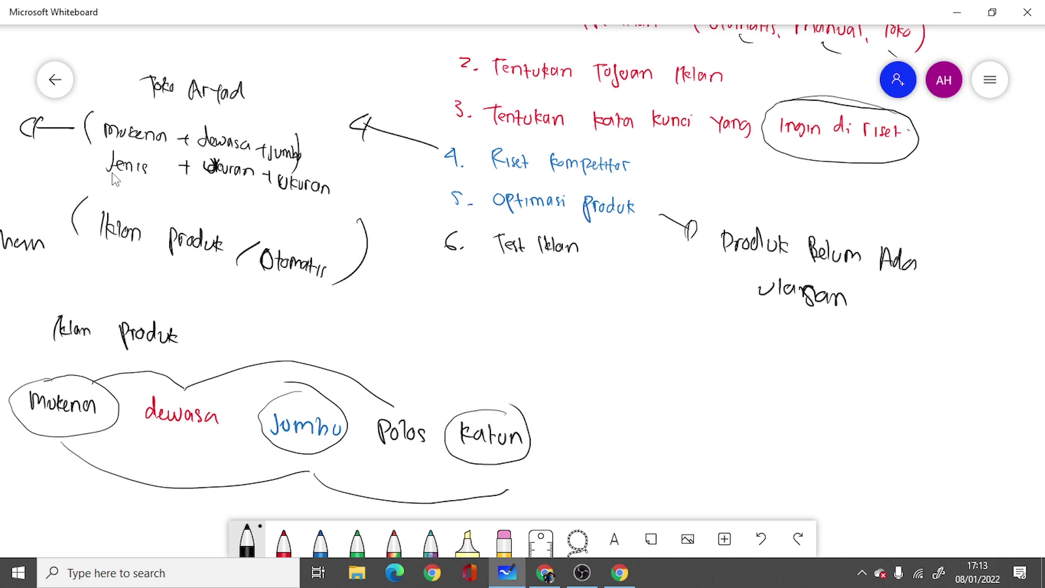
{"action": "mouse_move", "coordinate": [892, 232]}
{"action": "left_mouse_down"}
{"action": "mouse_move", "coordinate": [850, 218]}
{"action": "mouse_move", "coordinate": [693, 233]}
{"action": "mouse_move", "coordinate": [784, 323]}
{"action": "mouse_move", "coordinate": [937, 263]}
{"action": "mouse_move", "coordinate": [881, 217]}
{"action": "left_mouse_up"}
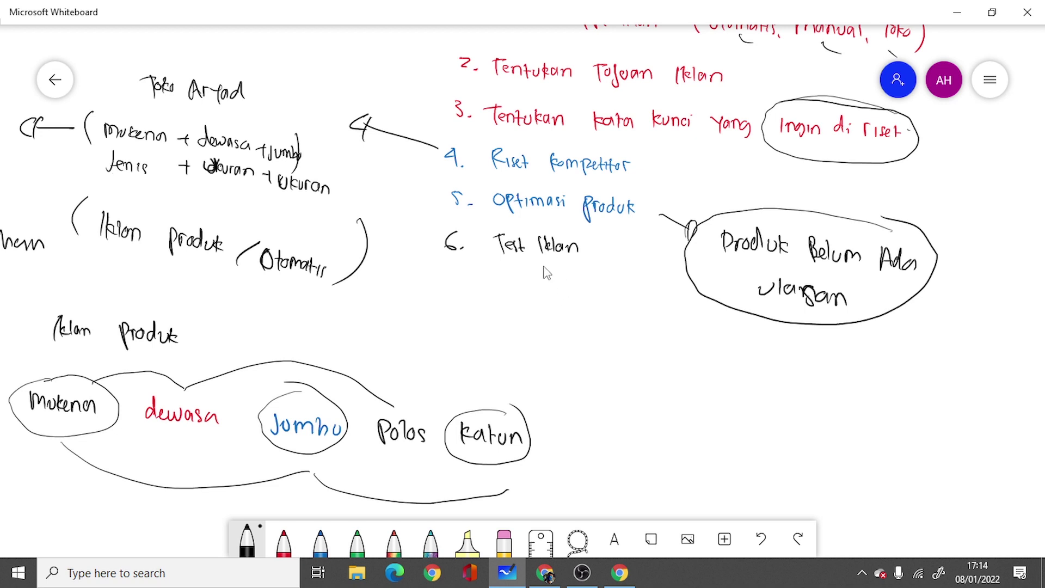
Step: Switch back to the Tokopedia Seller promotions page, open TopAds and examine the Iklan Produk statistics and ad groups
{"action": "left_click", "coordinate": [619, 573]}
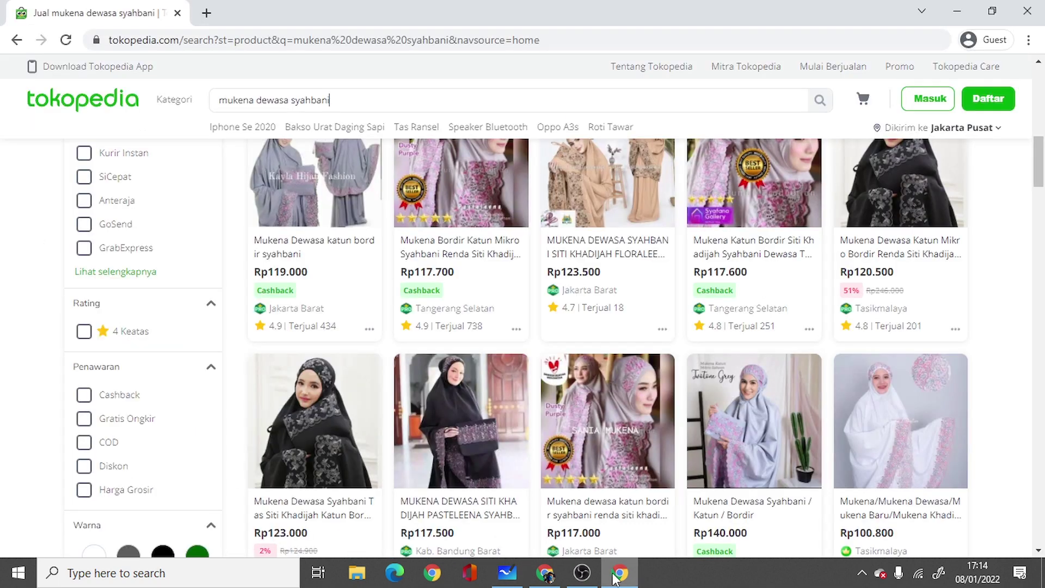
{"action": "left_click", "coordinate": [539, 574]}
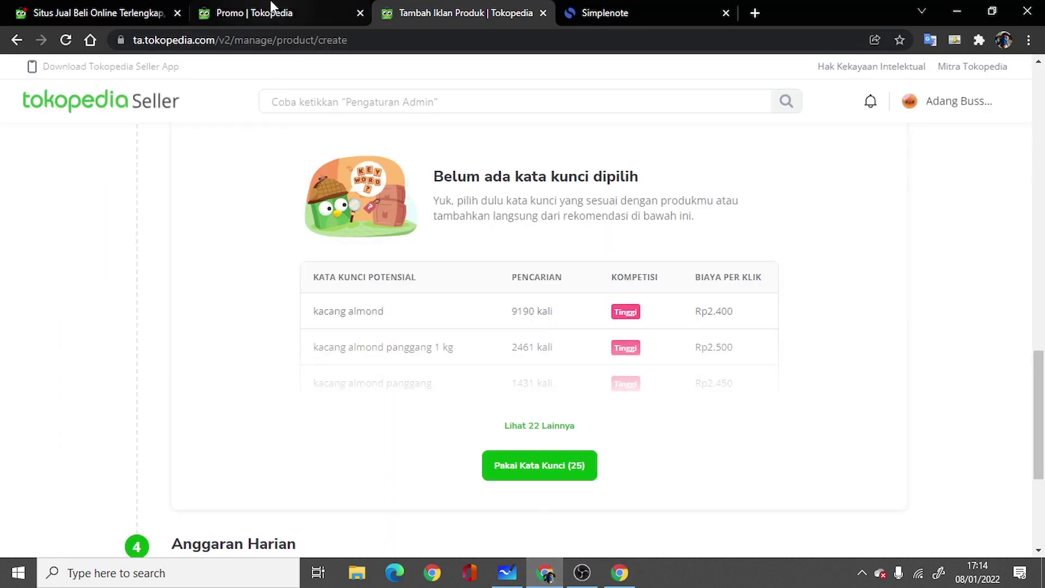
{"action": "left_click", "coordinate": [255, 12]}
{"action": "scroll", "coordinate": [751, 351], "scroll_direction": "up", "scroll_amount": 4}
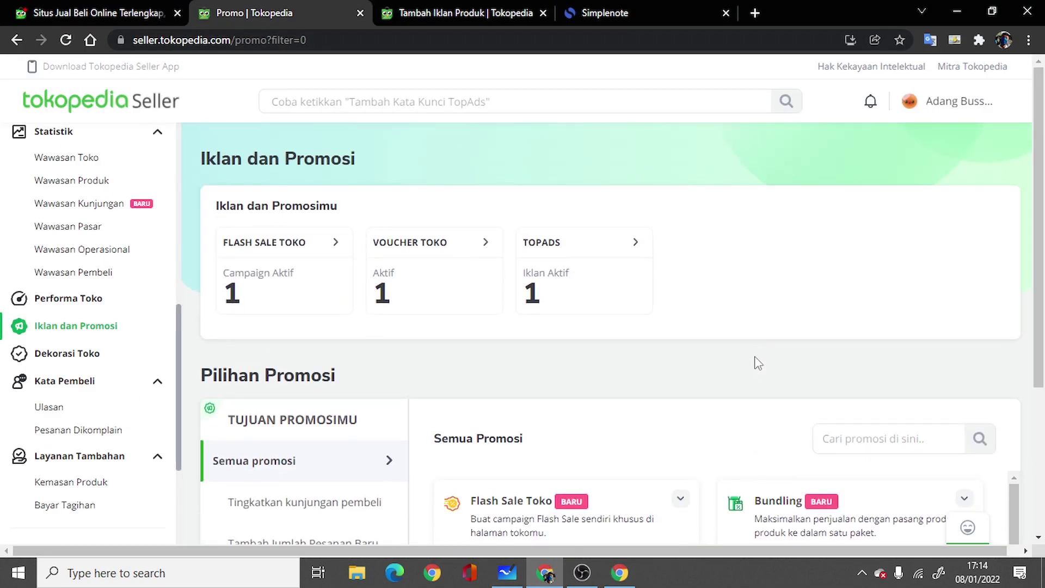
{"action": "left_click", "coordinate": [636, 246]}
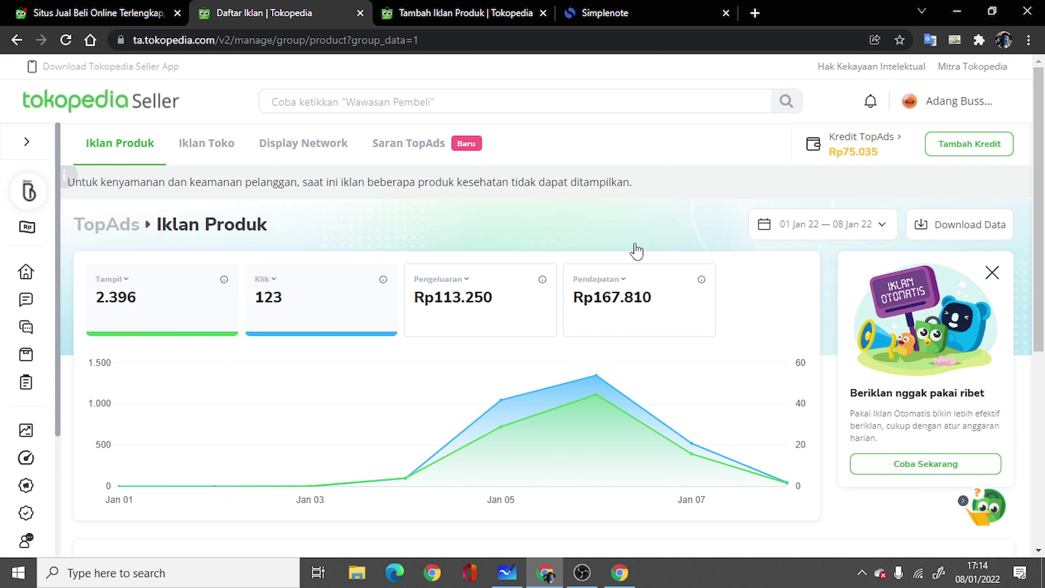
{"action": "scroll", "coordinate": [520, 347], "scroll_direction": "down", "scroll_amount": 4}
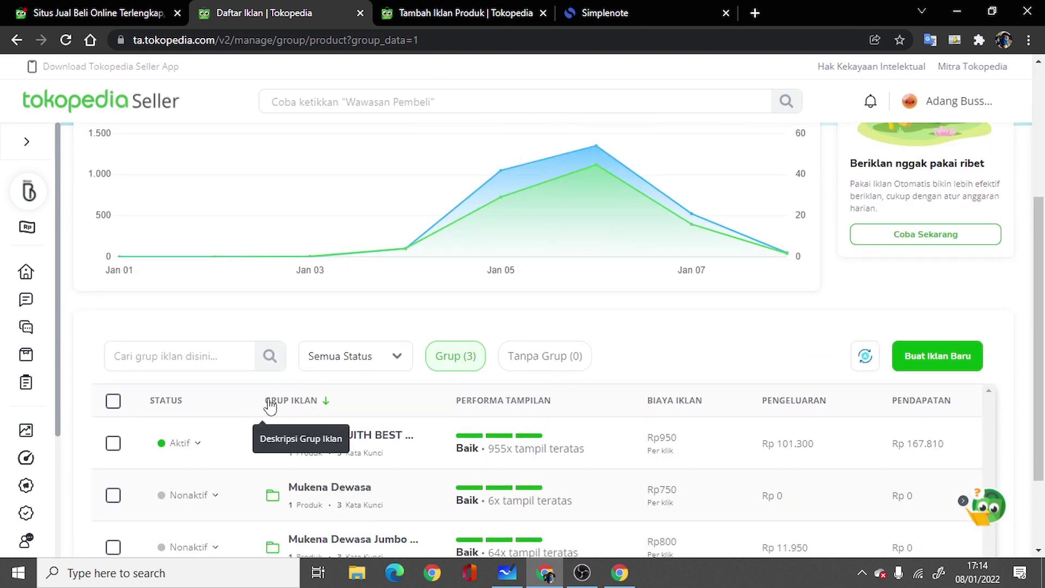
{"action": "scroll", "coordinate": [350, 381], "scroll_direction": "up", "scroll_amount": 4}
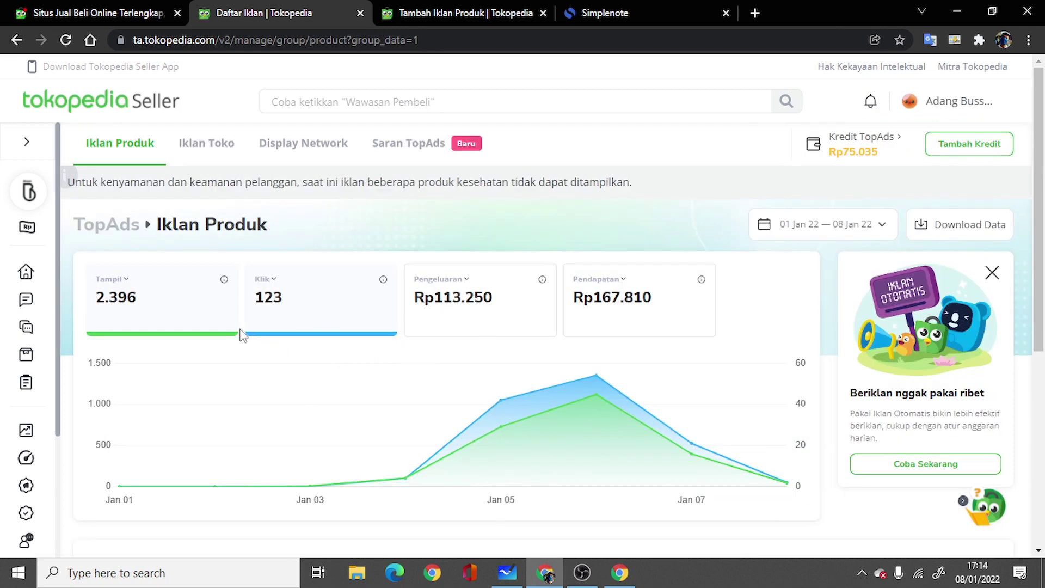
Step: Replace the Pendapatan metric of the Iklan Produk report with Persentase Klik and examine the chart
{"action": "left_click", "coordinate": [588, 280]}
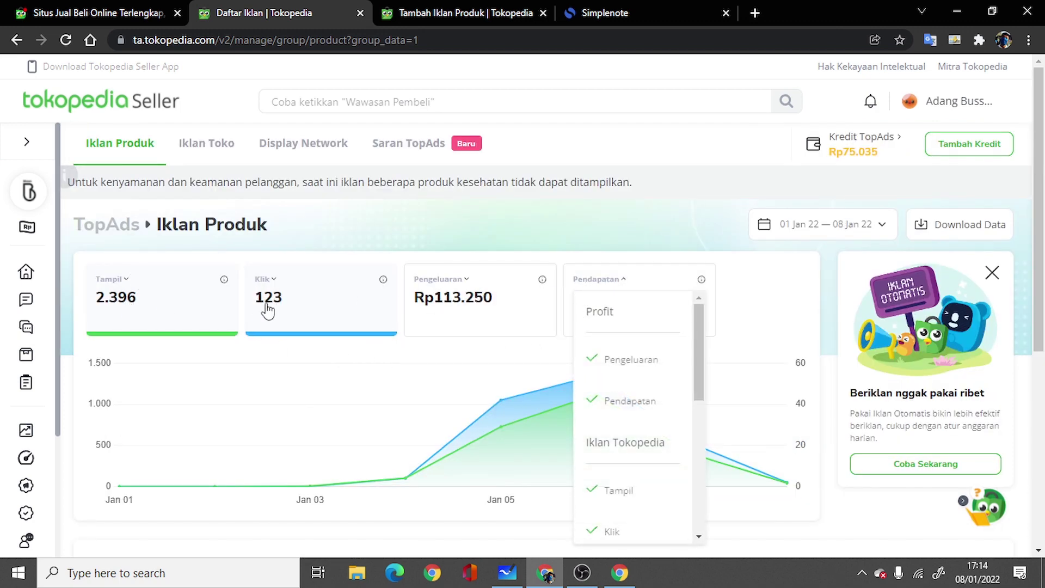
{"action": "scroll", "coordinate": [637, 430], "scroll_direction": "down", "scroll_amount": 4}
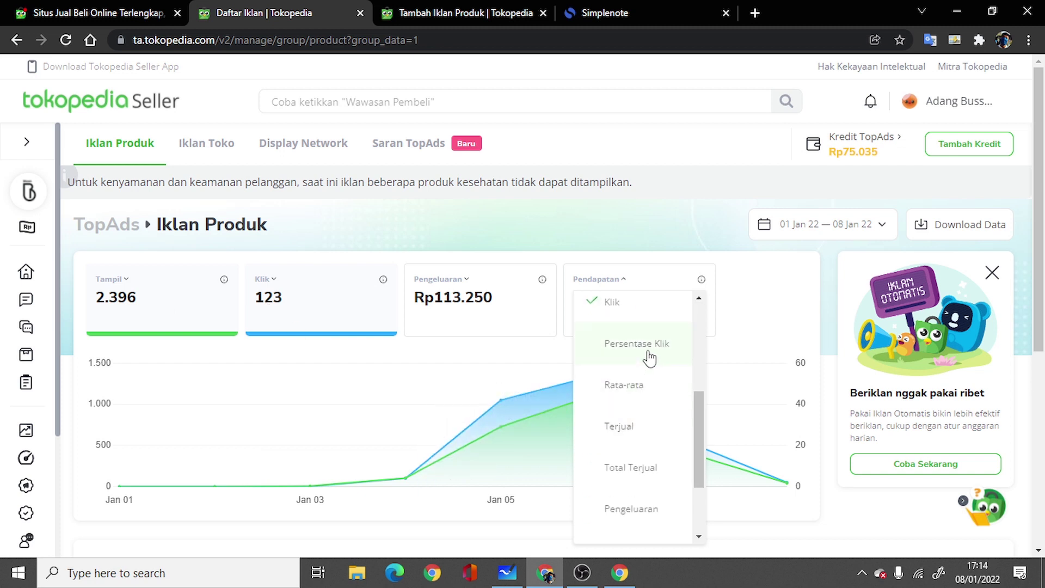
{"action": "left_click", "coordinate": [650, 355]}
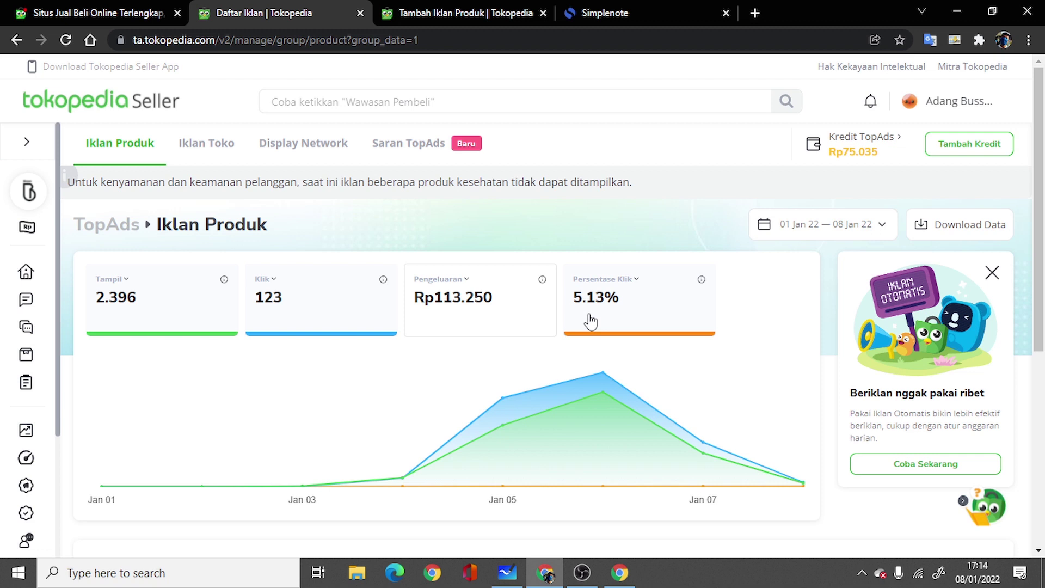
{"action": "scroll", "coordinate": [492, 233], "scroll_direction": "down", "scroll_amount": 2}
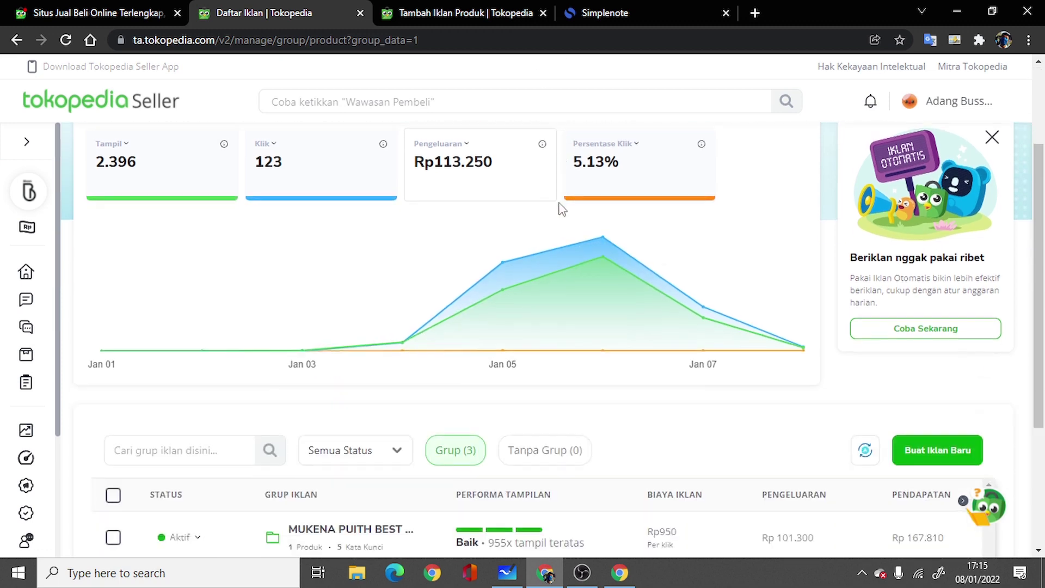
{"action": "scroll", "coordinate": [679, 229], "scroll_direction": "up", "scroll_amount": 1}
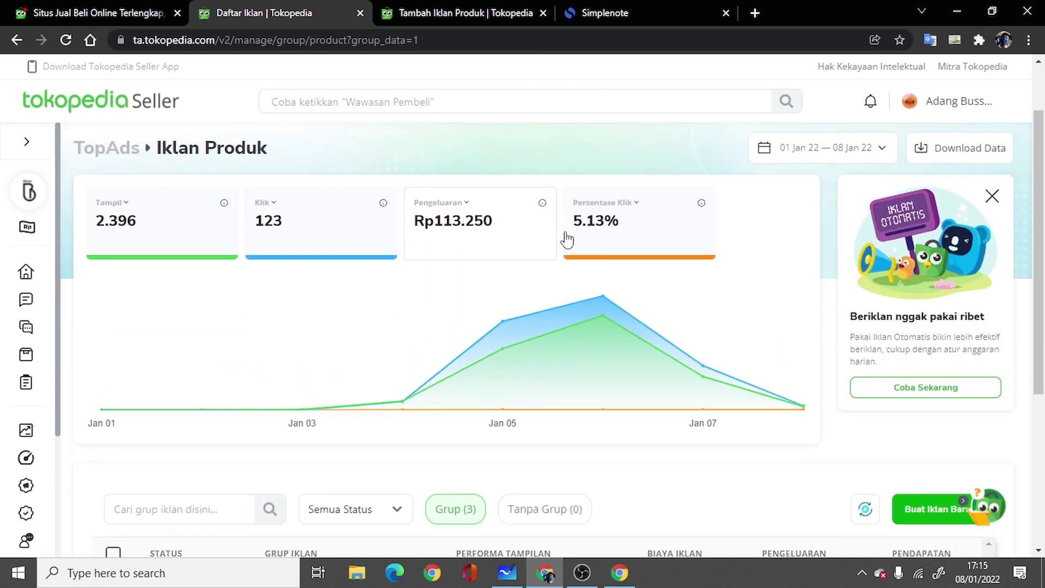
Step: Open the Iklan Toko report and replace its Pendapatan metric with Persentase Klik to examine the click rate
{"action": "scroll", "coordinate": [530, 258], "scroll_direction": "up", "scroll_amount": 1}
{"action": "left_click", "coordinate": [226, 158]}
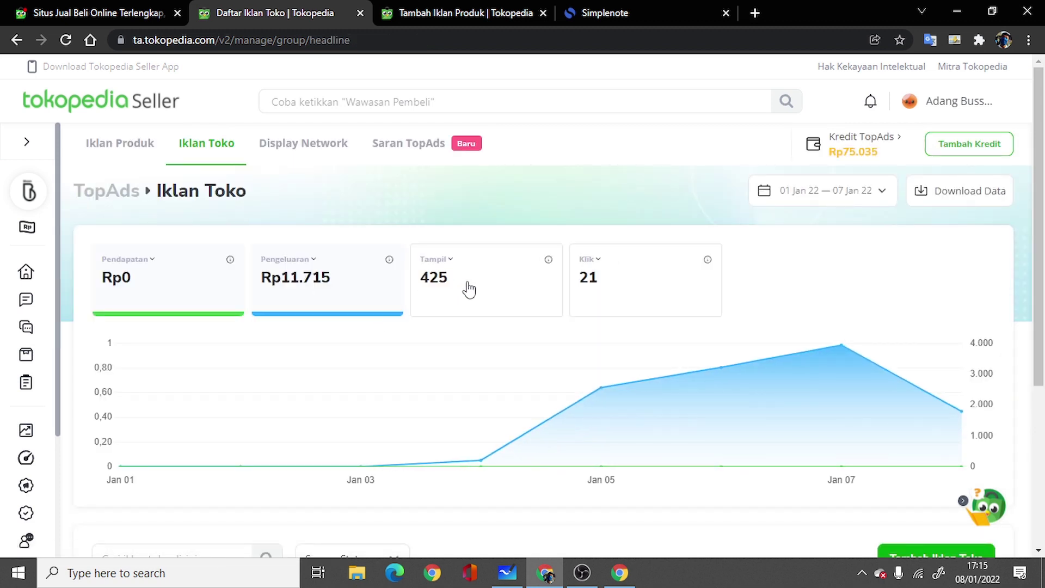
{"action": "left_click", "coordinate": [134, 261]}
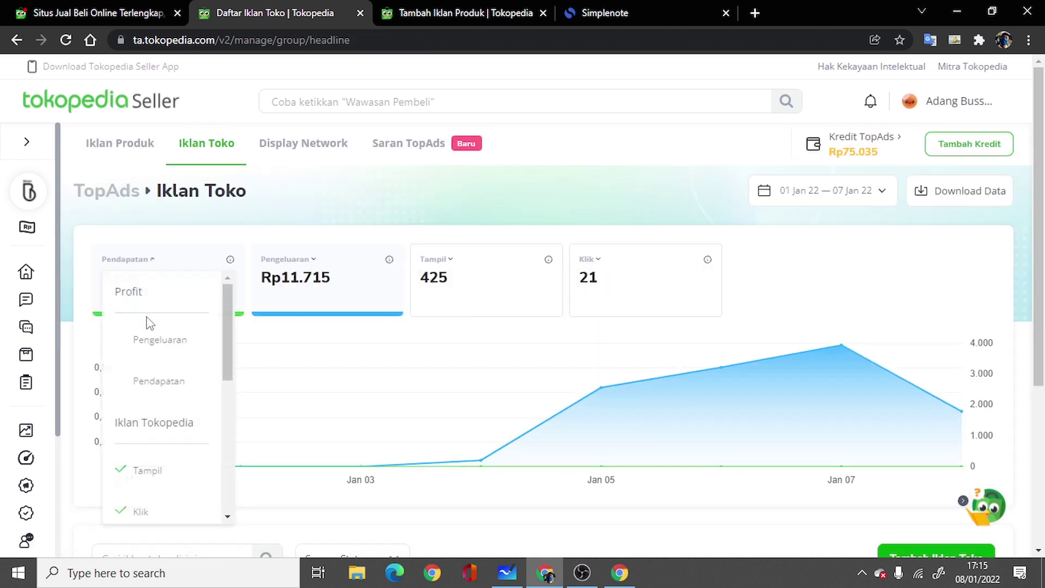
{"action": "scroll", "coordinate": [164, 349], "scroll_direction": "down", "scroll_amount": 3}
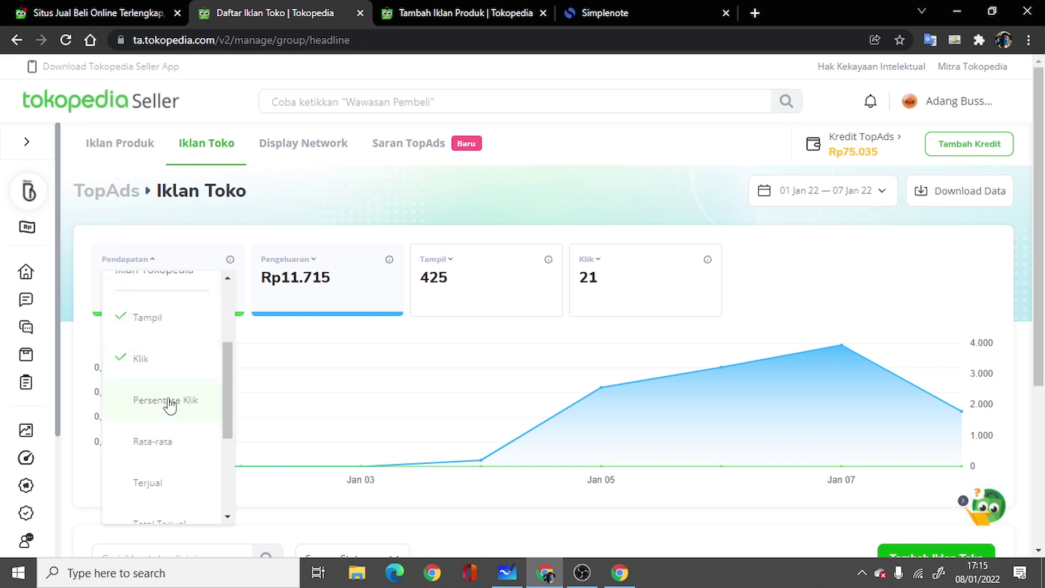
{"action": "left_click", "coordinate": [170, 402]}
{"action": "mouse_move", "coordinate": [170, 398]}
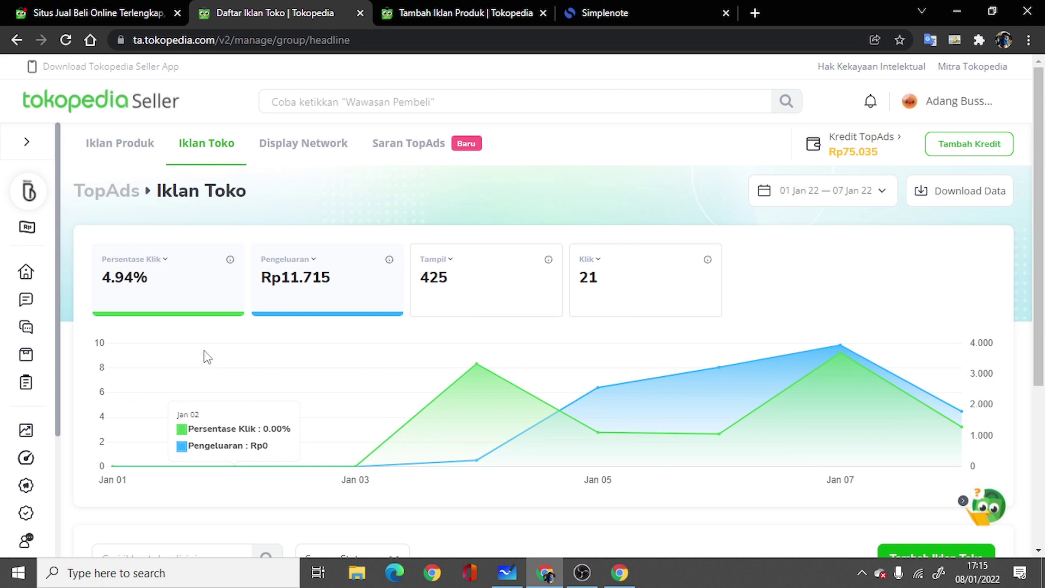
Step: Return to the Iklan Produk report and examine its Pengeluaran and Pendapatan figures
{"action": "left_click", "coordinate": [128, 144]}
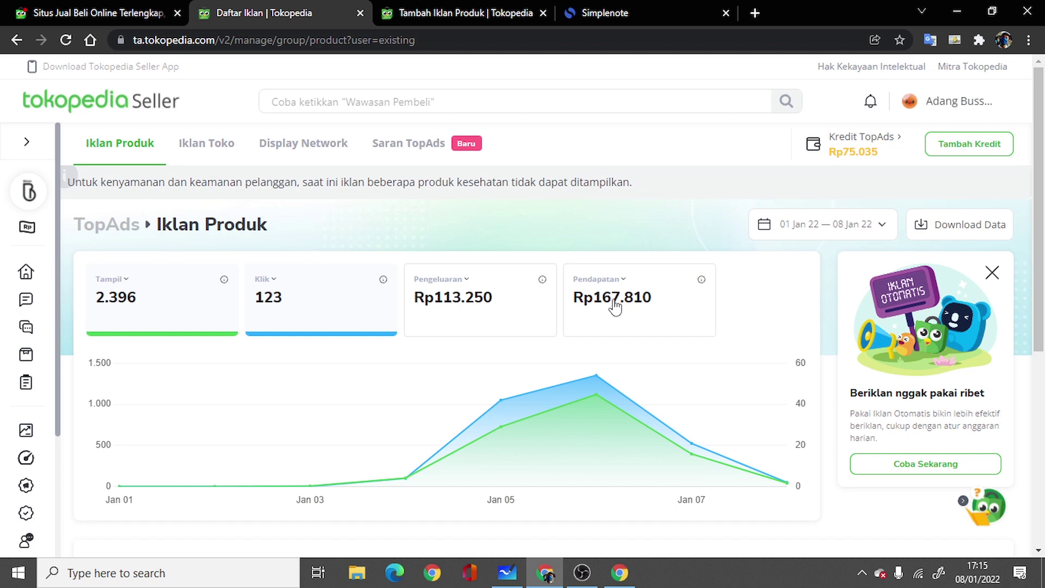
{"action": "left_click", "coordinate": [454, 297]}
{"action": "left_click", "coordinate": [566, 241]}
Step: Switch to Microsoft Whiteboard, scribble out the messy word under "dewasa" in black and handwrite "Ukuran" below it
{"action": "left_click", "coordinate": [507, 573]}
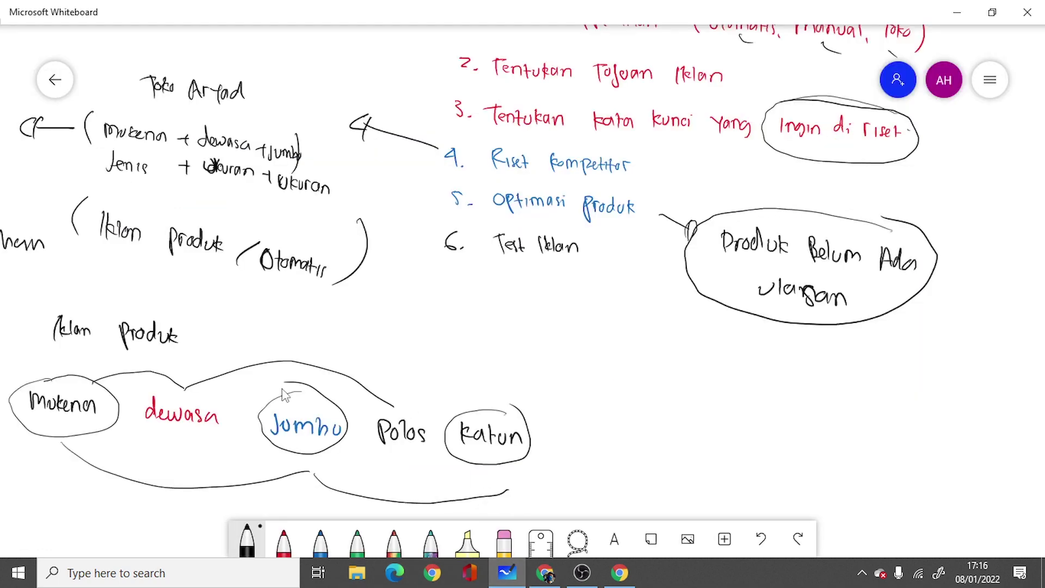
{"action": "scroll", "coordinate": [248, 223], "scroll_direction": "down", "scroll_amount": 1}
{"action": "scroll", "coordinate": [283, 199], "scroll_direction": "down", "scroll_amount": 1}
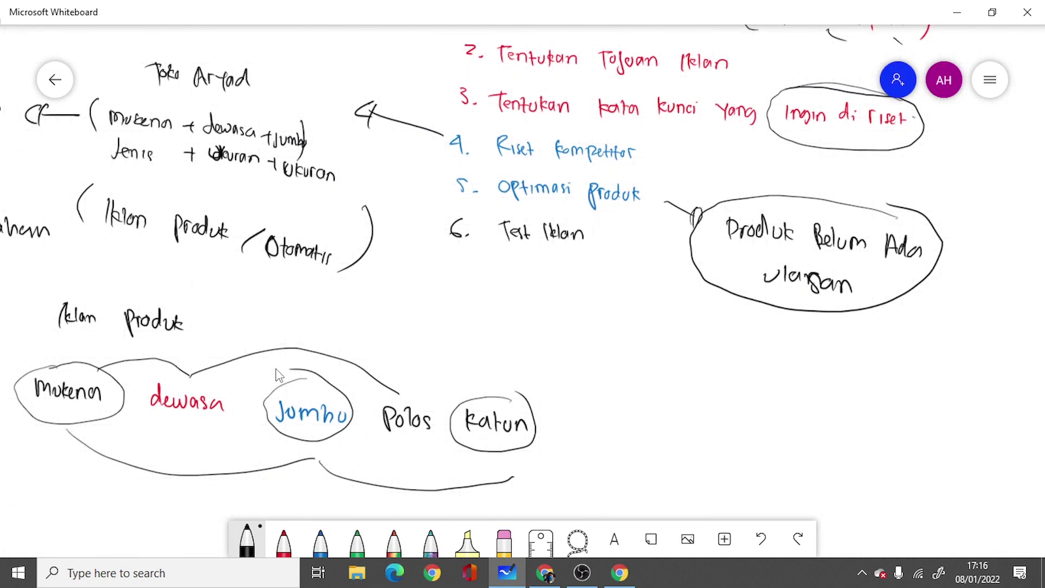
{"action": "mouse_move", "coordinate": [218, 160]}
{"action": "left_mouse_down"}
{"action": "mouse_move", "coordinate": [255, 170]}
{"action": "mouse_move", "coordinate": [228, 155]}
{"action": "mouse_move", "coordinate": [227, 185]}
{"action": "mouse_move", "coordinate": [259, 188]}
{"action": "left_mouse_up"}
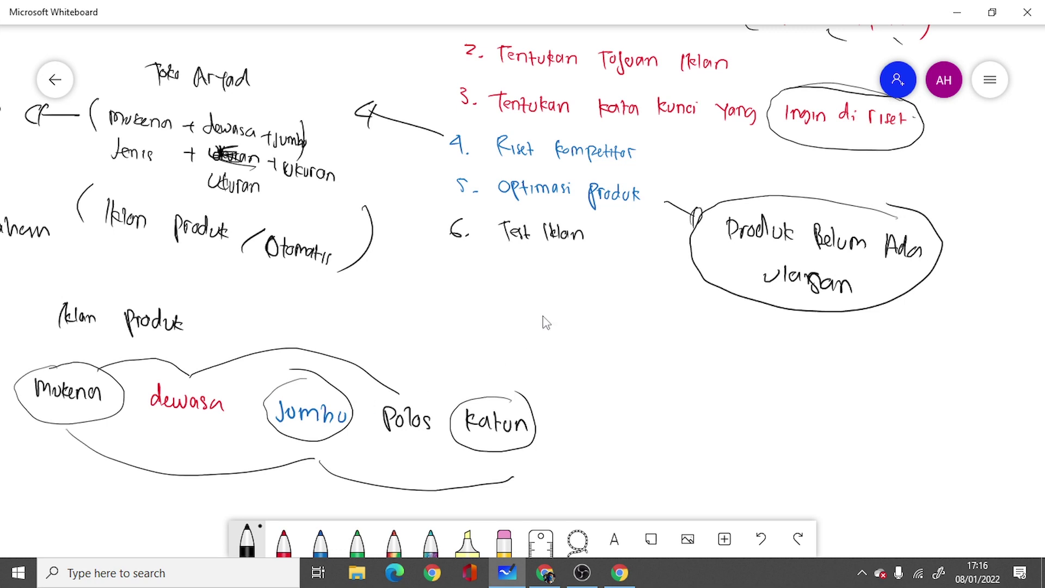
Step: Switch back to Tokopedia Seller, review the Iklan Produk ad groups, and open Iklan Toko to examine its chart and shop ad list
{"action": "left_click", "coordinate": [545, 573]}
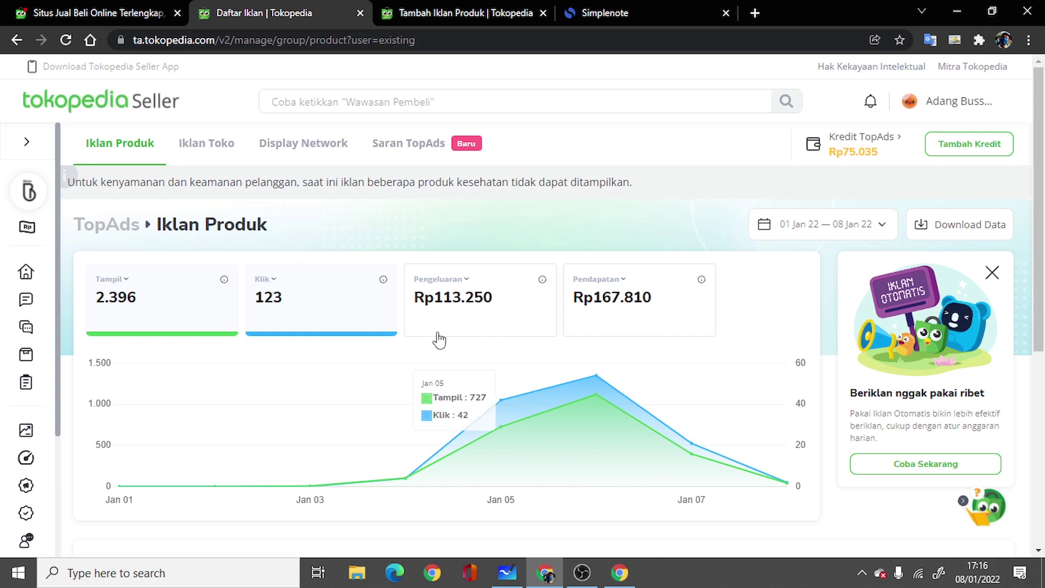
{"action": "scroll", "coordinate": [438, 338], "scroll_direction": "down", "scroll_amount": 5}
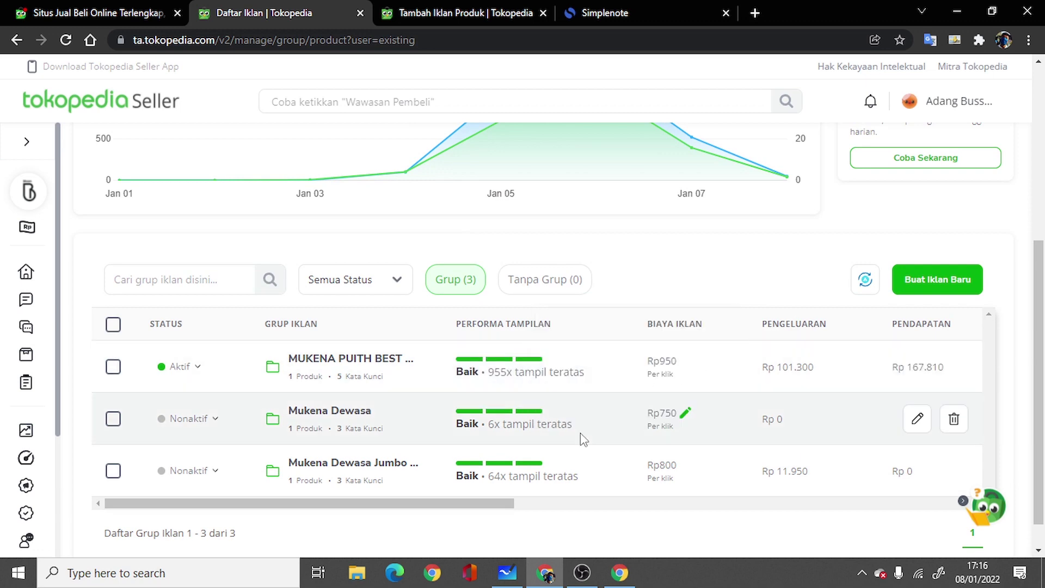
{"action": "scroll", "coordinate": [395, 388], "scroll_direction": "up", "scroll_amount": 1}
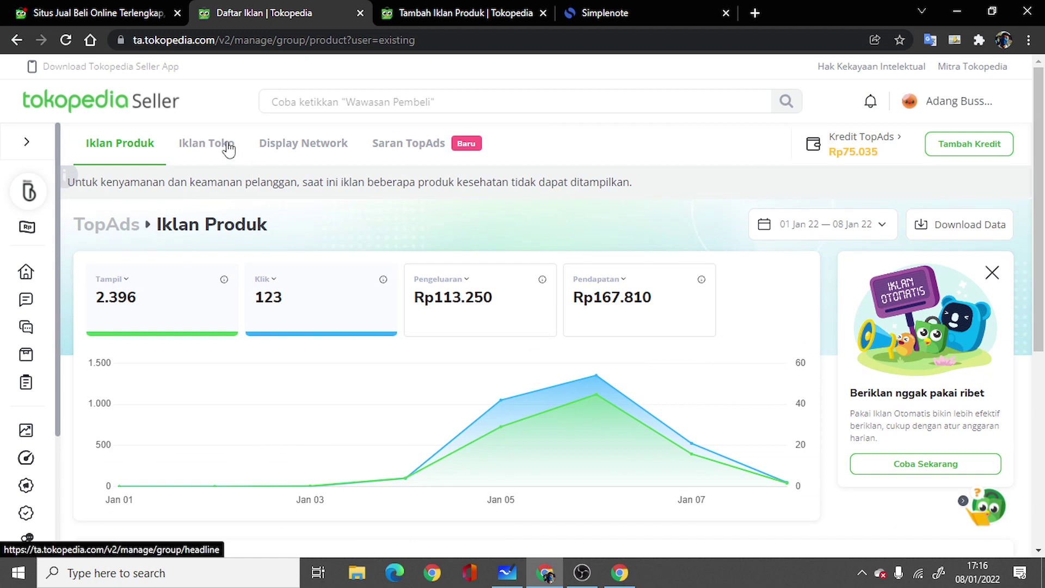
{"action": "left_click", "coordinate": [223, 151]}
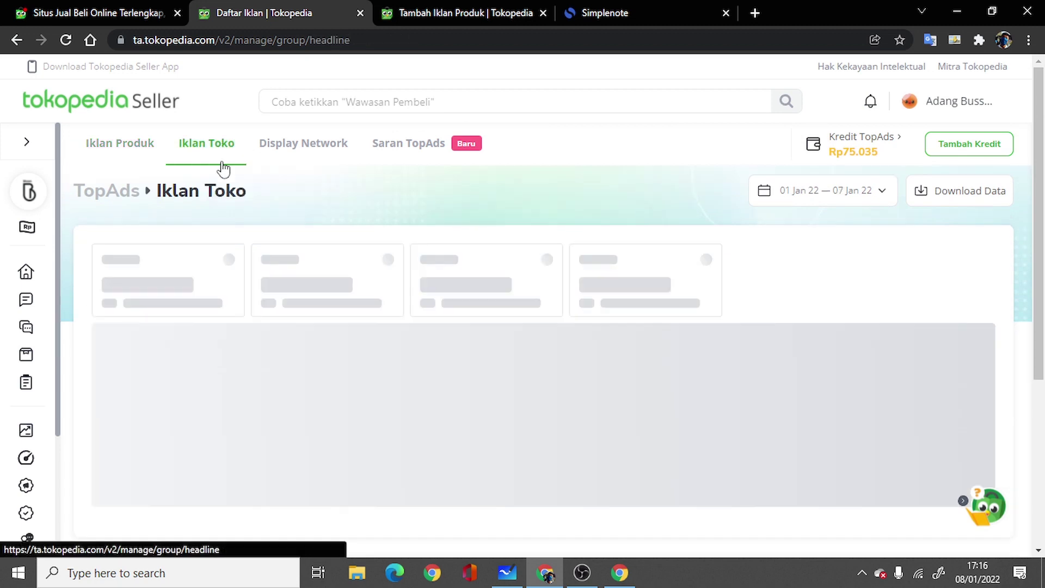
{"action": "scroll", "coordinate": [416, 326], "scroll_direction": "down", "scroll_amount": 4}
{"action": "scroll", "coordinate": [419, 333], "scroll_direction": "up", "scroll_amount": 4}
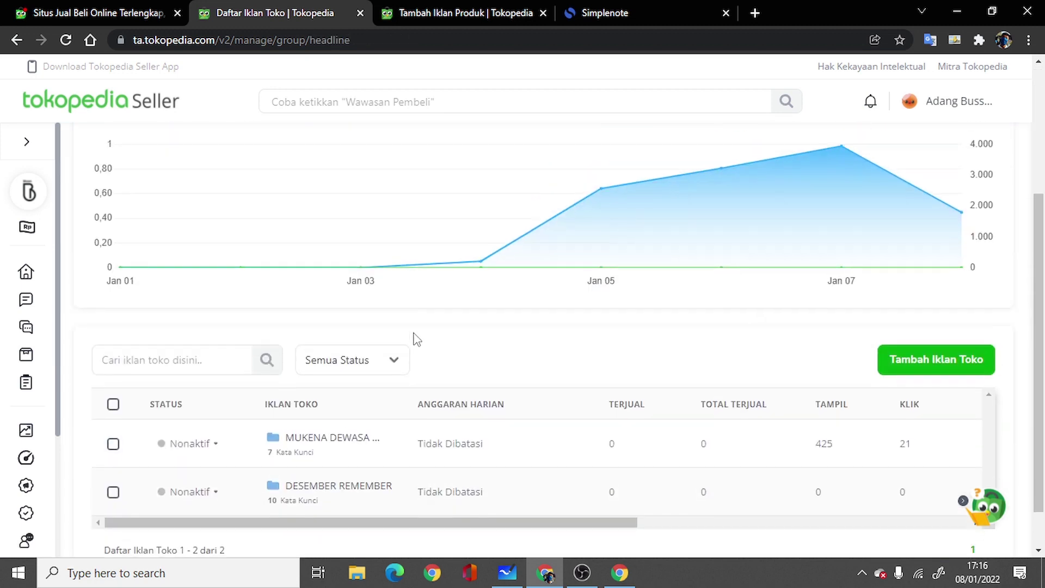